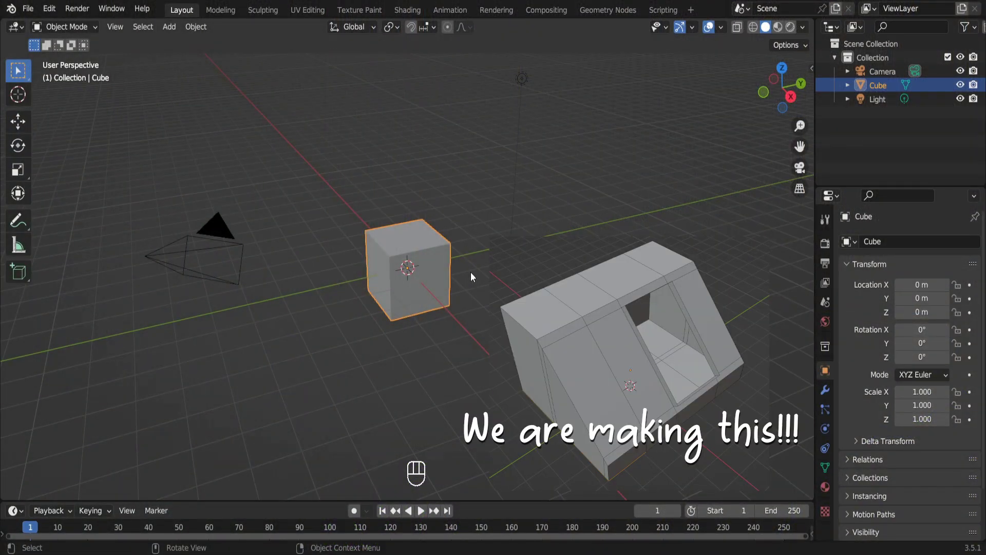
# Step: Lift the cube 1 m and set its dimensions to 6 m in X and 7.5 m in Y
pyautogui.press('g')
pyautogui.press('z')
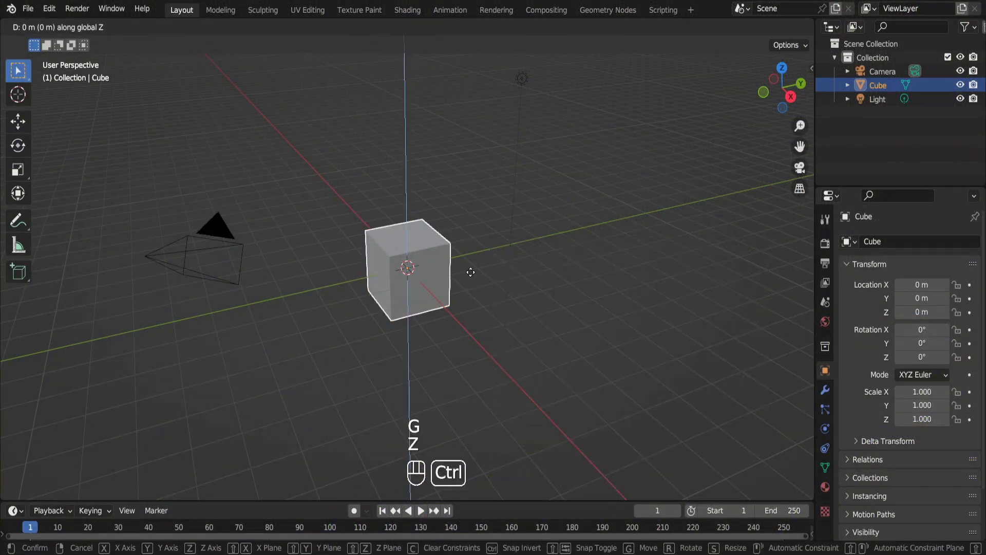
pyautogui.click(473, 257)
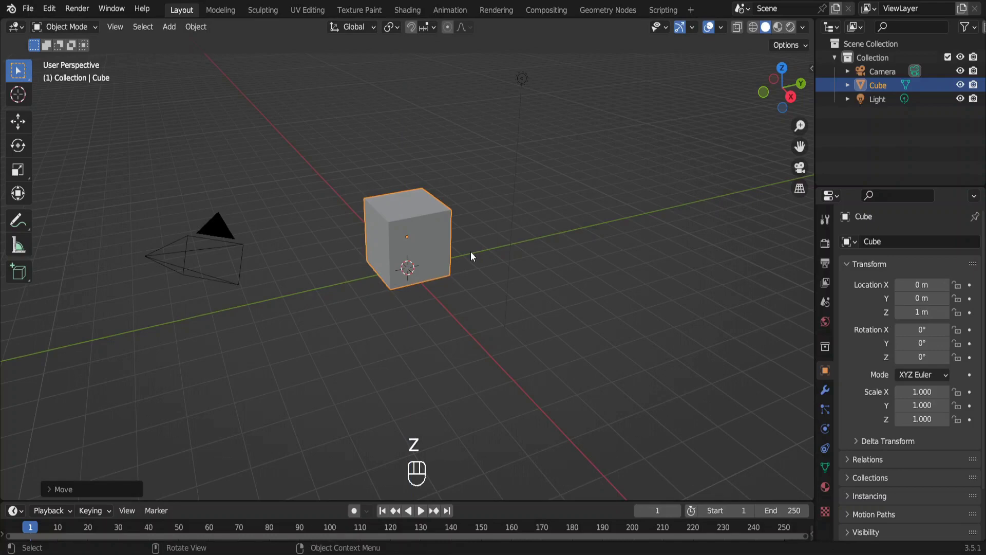
pyautogui.press('n')
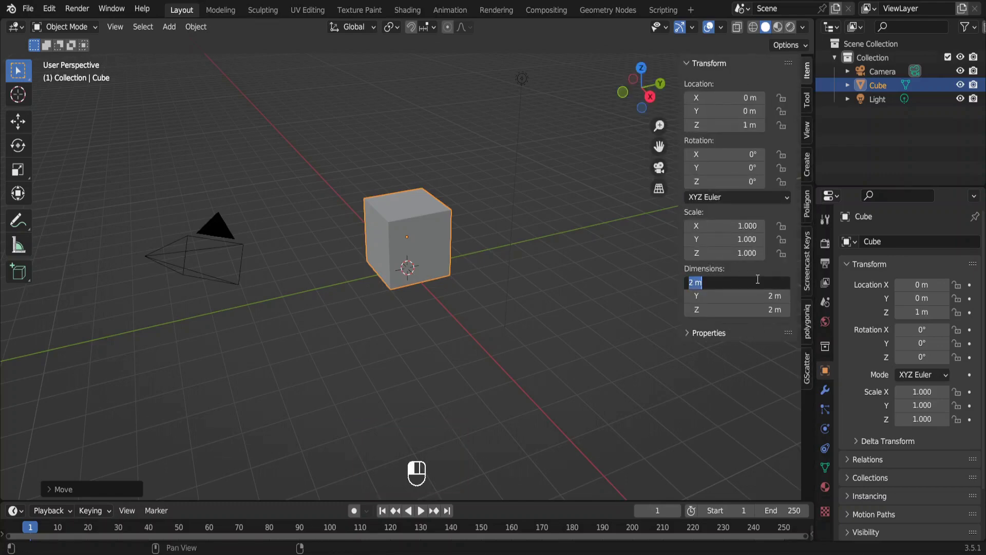
pyautogui.press('Return')
pyautogui.click(755, 302)
pyautogui.write('7.5')
pyautogui.press('Return')
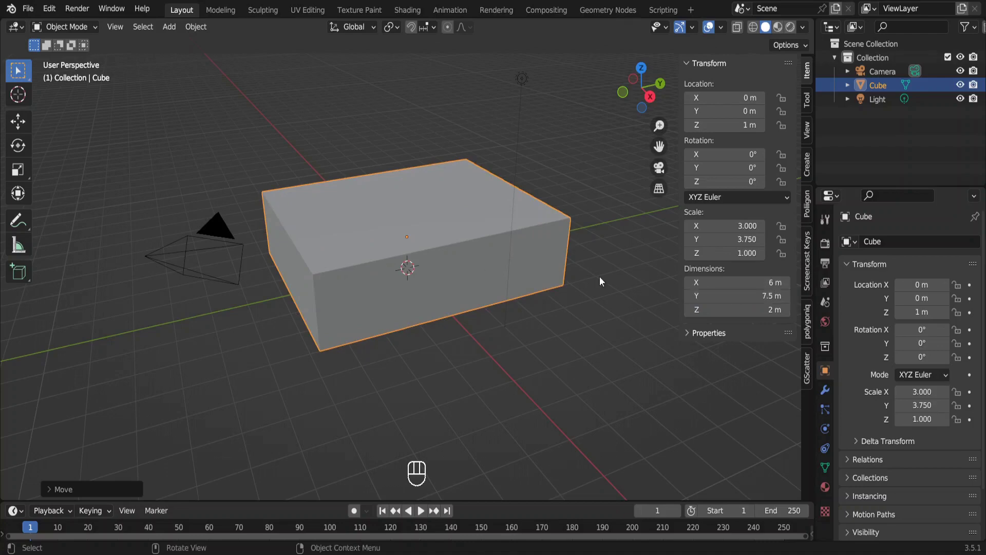
# Step: In Edit Mode, raise the cube's top face 2.5 m so it reaches 3.5 m
pyautogui.press('Tab')
pyautogui.press('3')
pyautogui.press('g')
pyautogui.press('z')
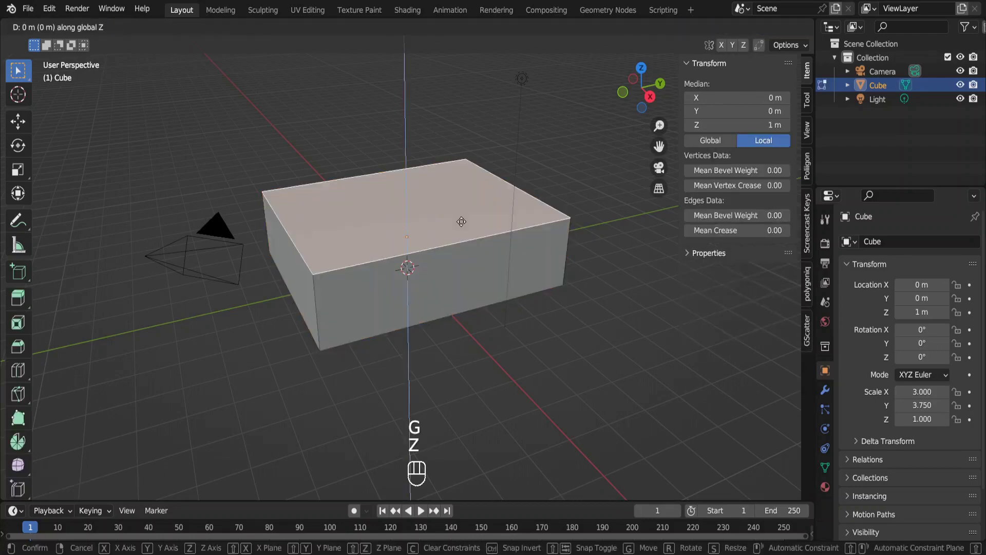
pyautogui.press('ctrl')
pyautogui.press('shift')
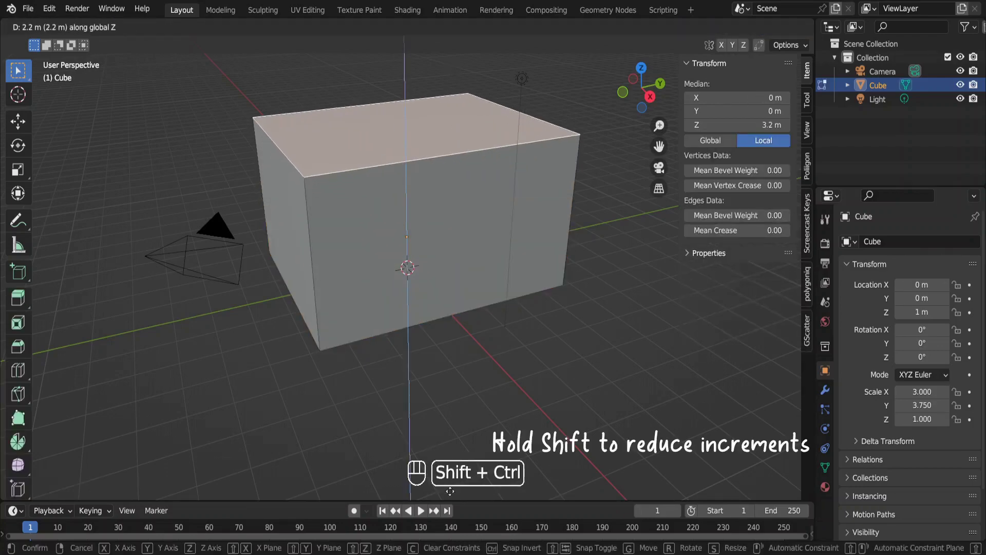
pyautogui.click(441, 356)
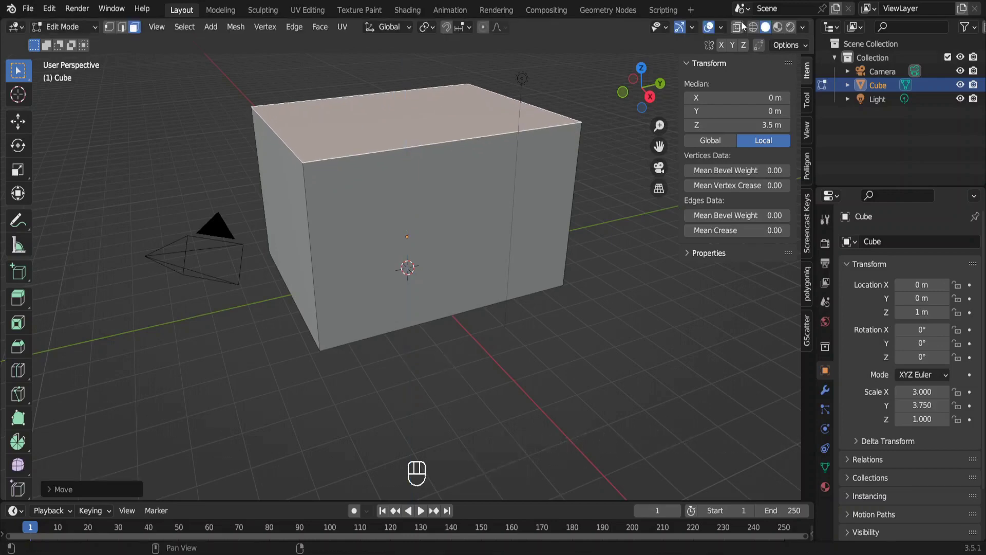
# Step: Add a loop cut across the block and shift it slightly left along X
pyautogui.click(752, 28)
pyautogui.click(735, 29)
pyautogui.moveTo(707, 60); pyautogui.dragTo(409, 257, button='middle')
pyautogui.hotkey('ctrl', 'r')
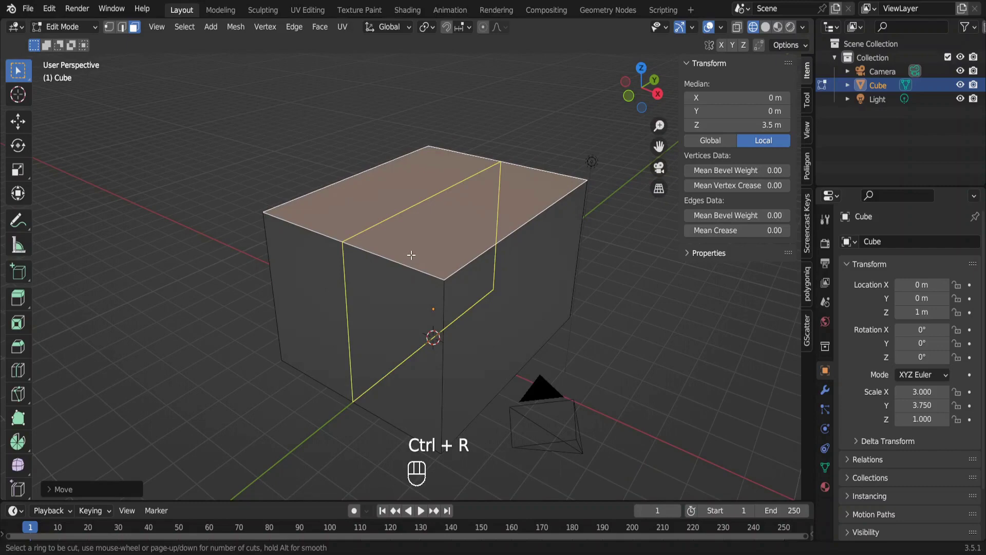
pyautogui.click(411, 256)
pyautogui.press('Escape')
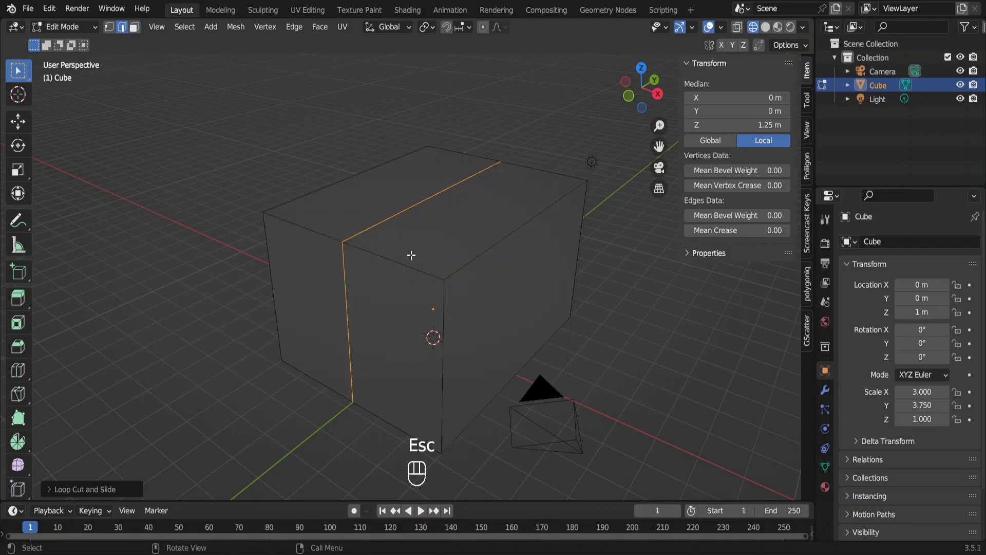
pyautogui.press('g')
pyautogui.press('x')
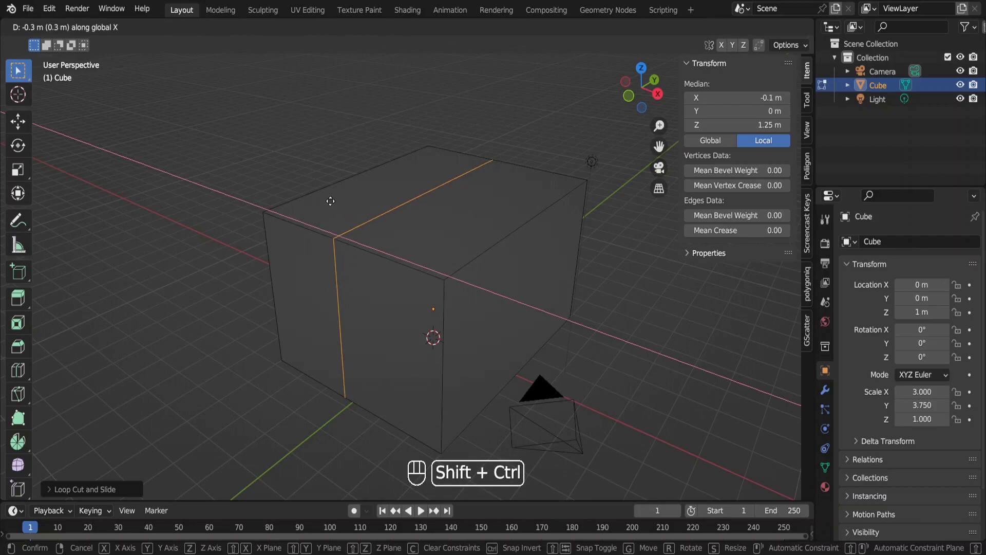
pyautogui.click(406, 214)
# Step: Add three evenly spaced parallel loop cuts across the block
pyautogui.hotkey('ctrl', 'r')
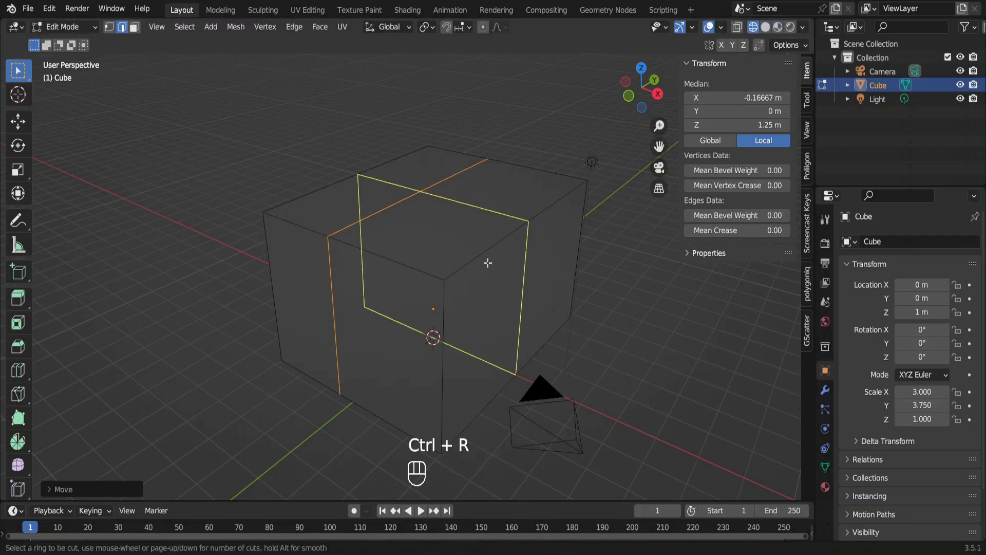
pyautogui.scroll(2, 487, 263)
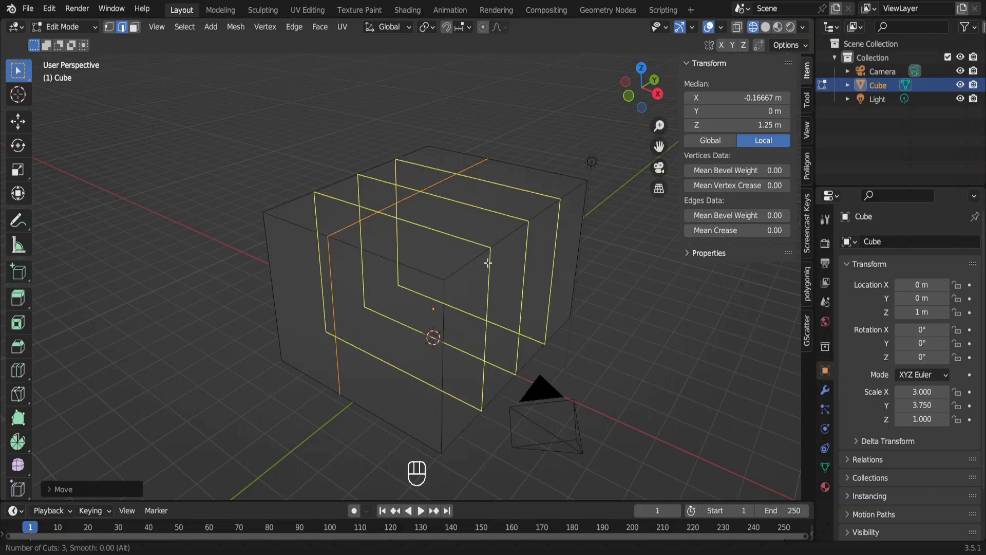
pyautogui.click(488, 262)
pyautogui.press('Escape')
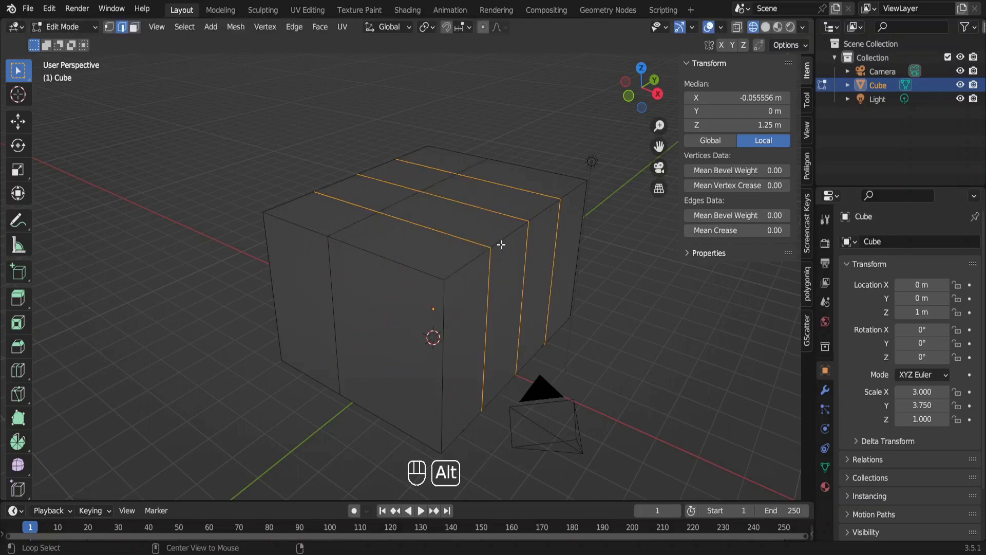
# Step: Lower the block's far top edge loop to form a sloping side
pyautogui.keyDown('alt'); pyautogui.click(502, 245); pyautogui.keyUp('alt')
pyautogui.press('g')
pyautogui.press('z')
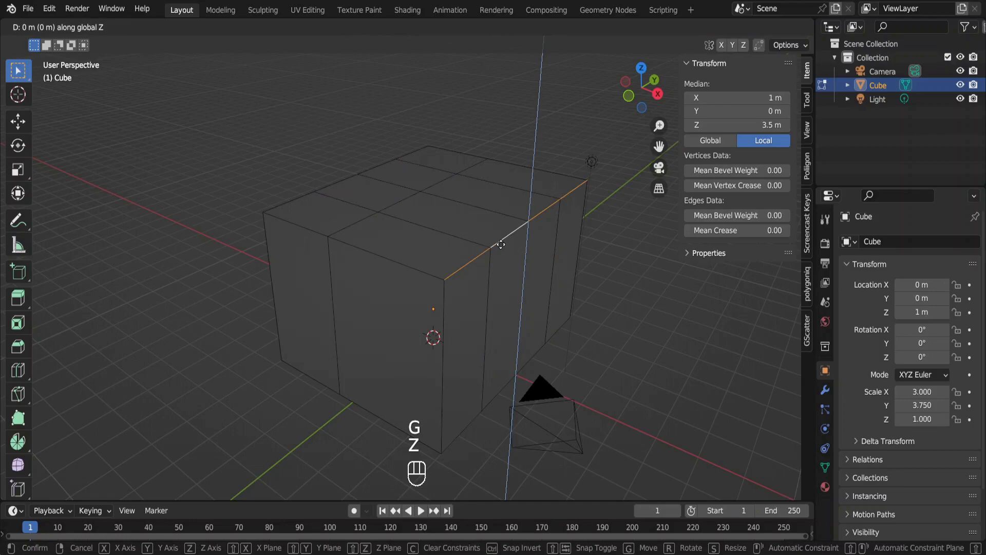
pyautogui.hotkey('ctrl', 'shift')
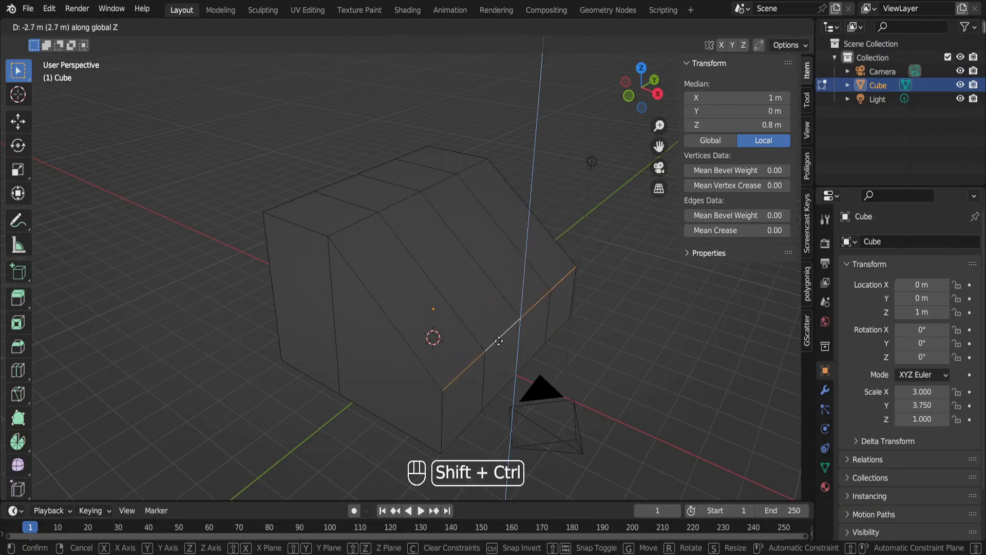
pyautogui.click(506, 154)
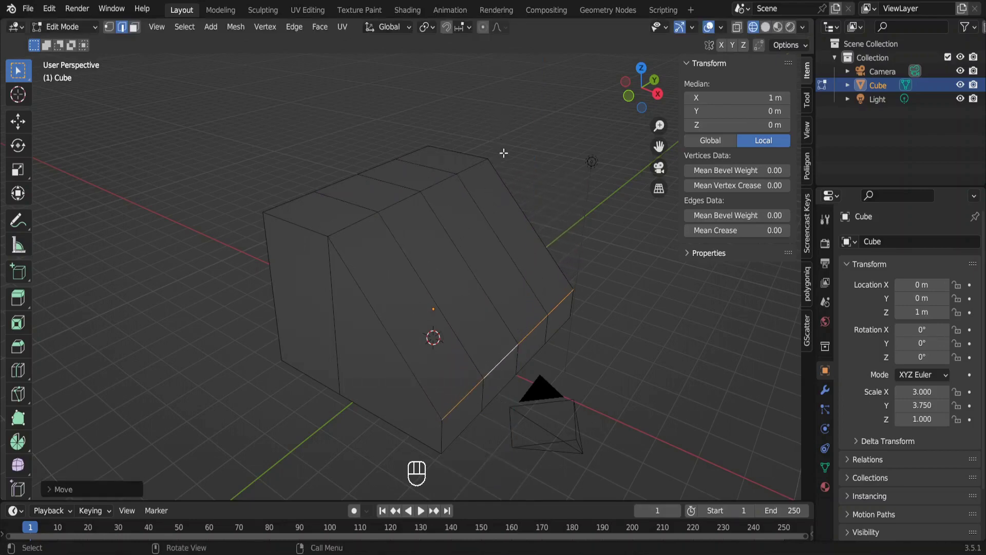
# Step: Add two loop cuts across the slope and slide the upper one toward the top
pyautogui.hotkey('ctrl', 'r')
pyautogui.scroll(1, 511, 185)
pyautogui.click(512, 186)
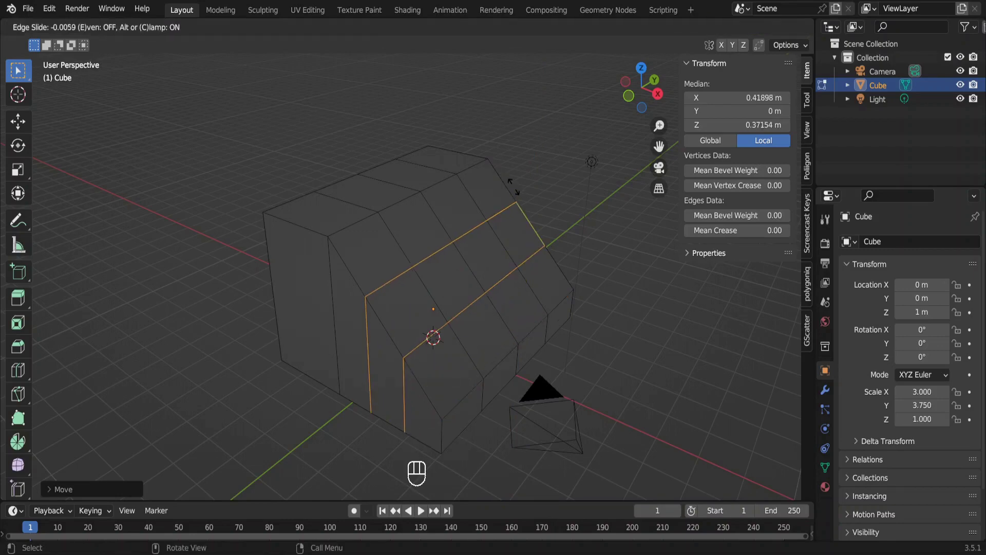
pyautogui.click(532, 224)
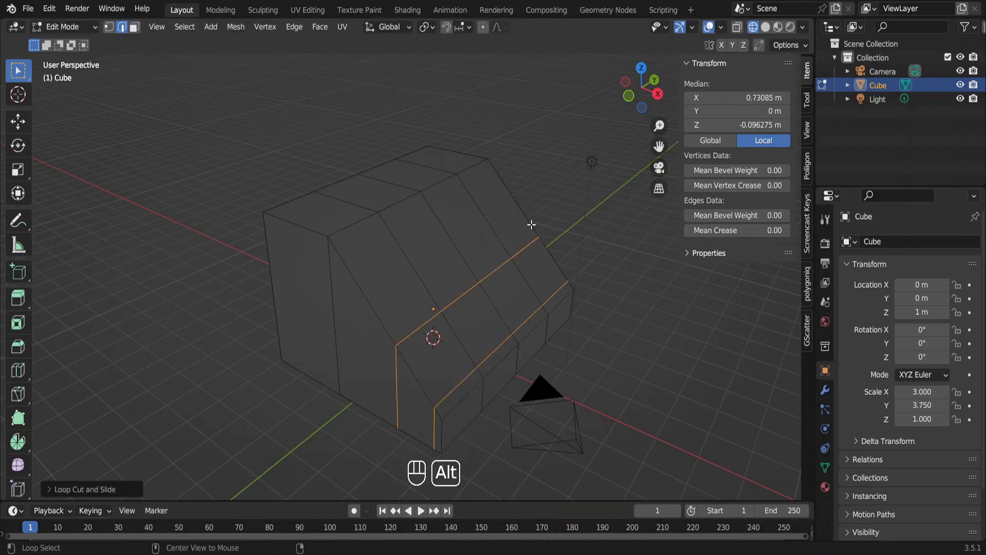
pyautogui.keyDown('alt'); pyautogui.click(503, 263); pyautogui.keyUp('alt')
pyautogui.press('g')
pyautogui.press('g')
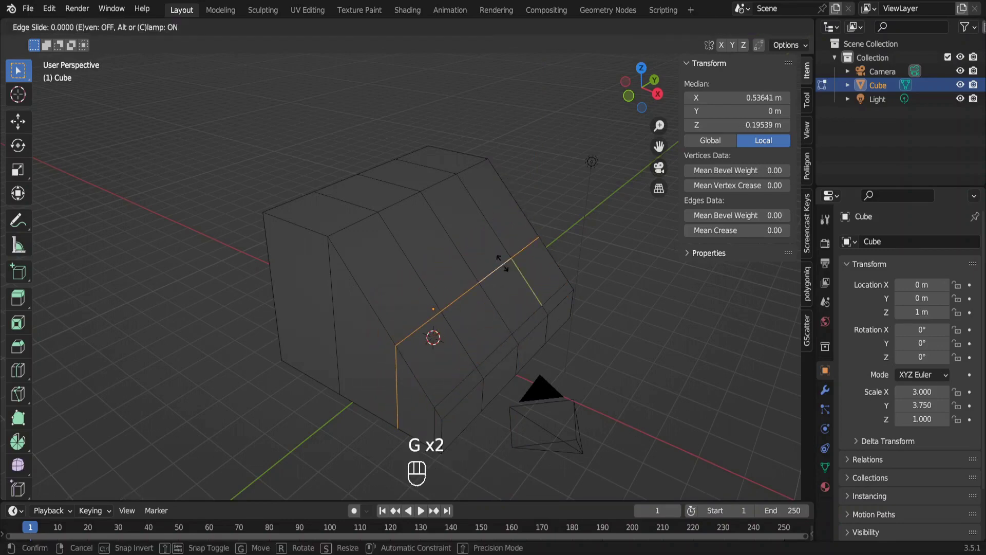
pyautogui.click(471, 201)
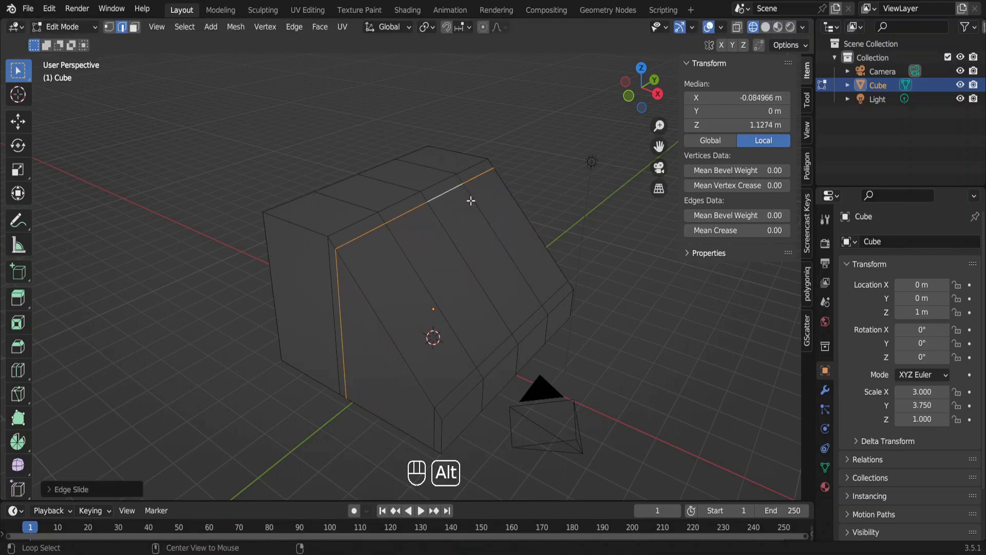
# Step: Move the right-side edge loop 0.375 m along Y
pyautogui.keyDown('alt'); pyautogui.click(477, 201); pyautogui.keyUp('alt')
pyautogui.press('g')
pyautogui.press('y')
pyautogui.click(496, 218)
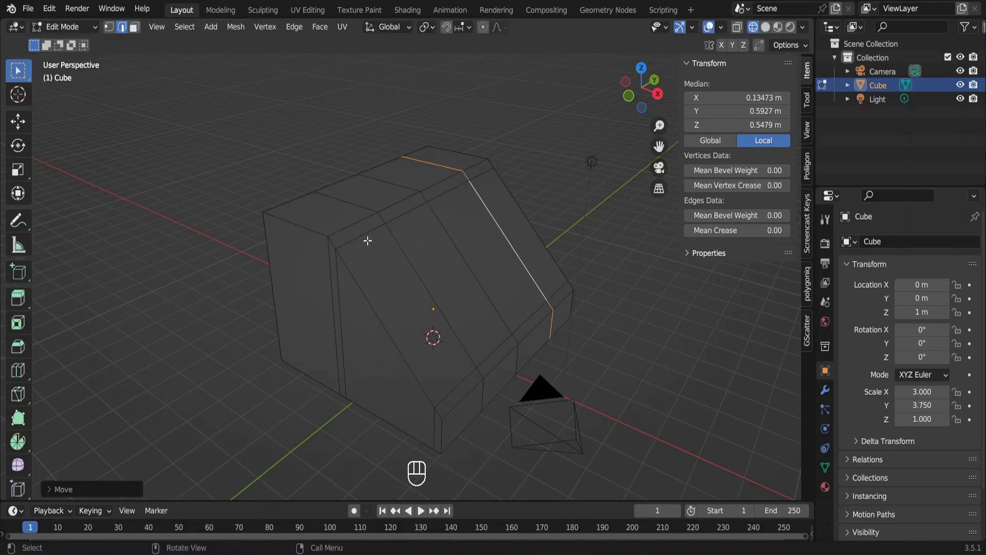
pyautogui.click(51, 489)
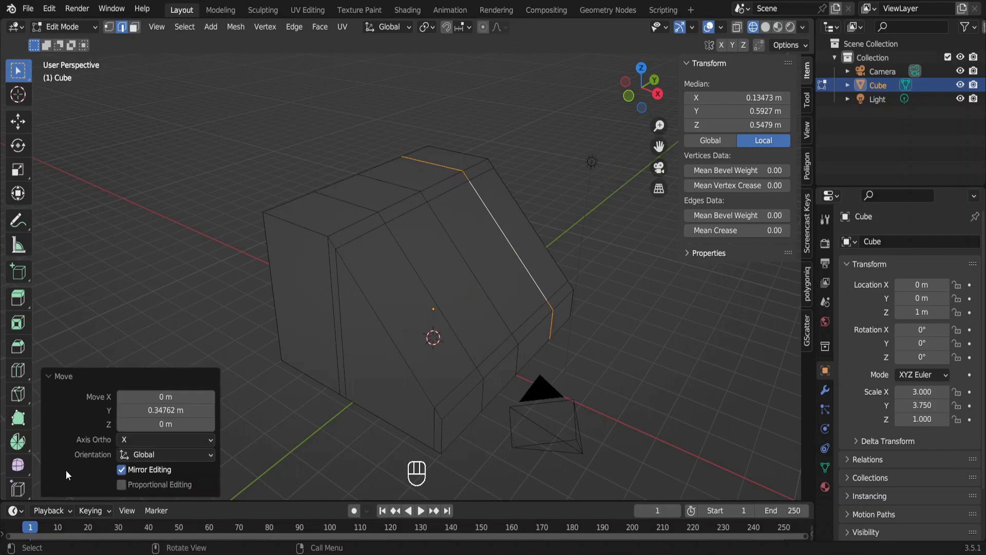
pyautogui.click(175, 411)
pyautogui.write('.375')
pyautogui.press('Return')
# Step: Move the other side edge loop along Y and edit its move distance
pyautogui.press('g')
pyautogui.press('y')
pyautogui.click(480, 301)
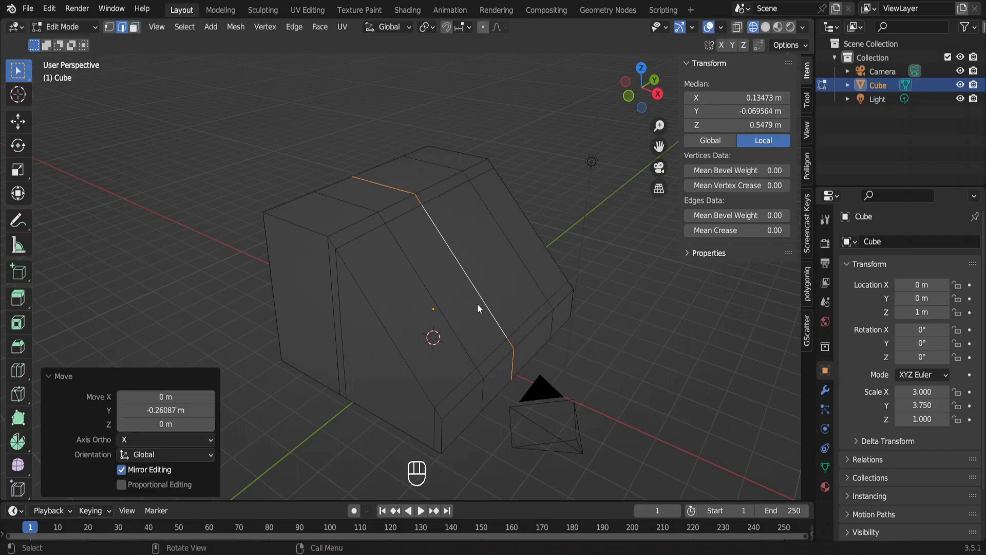
pyautogui.click(190, 409)
# Step: Set that loop's Y offset to -0.25, then extrude the slope's panel face 0.3 m
pyautogui.write('-.25')
pyautogui.press('Return')
pyautogui.press('3')
pyautogui.click(470, 265)
pyautogui.press('e')
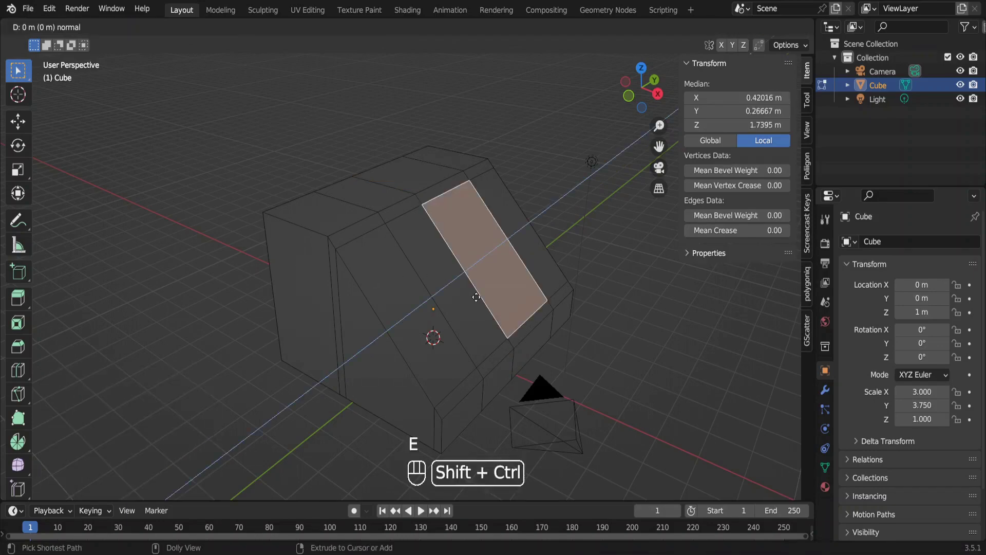
pyautogui.click(548, 262)
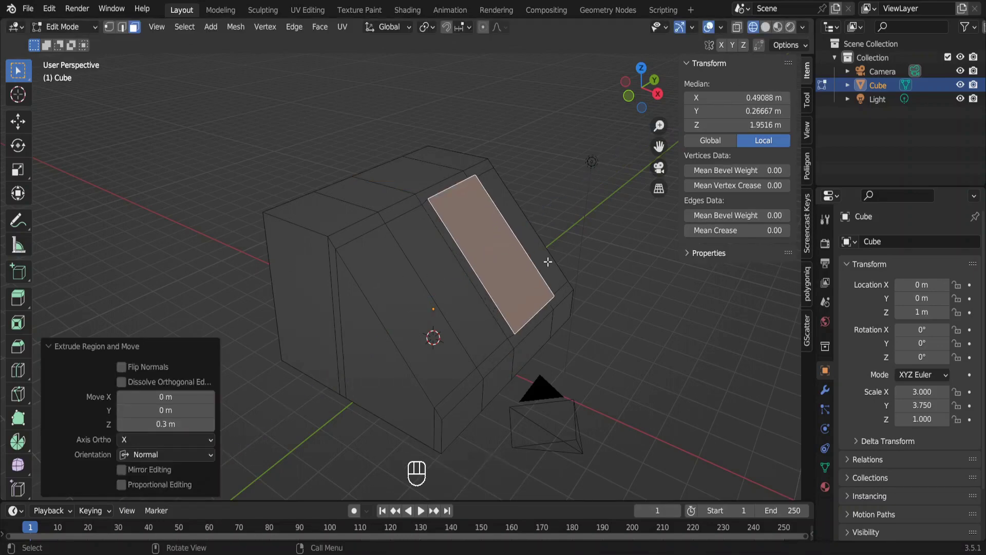
# Step: Delete the panel face to open the window, and inspect it in solid shading
pyautogui.press('x')
pyautogui.click(539, 287)
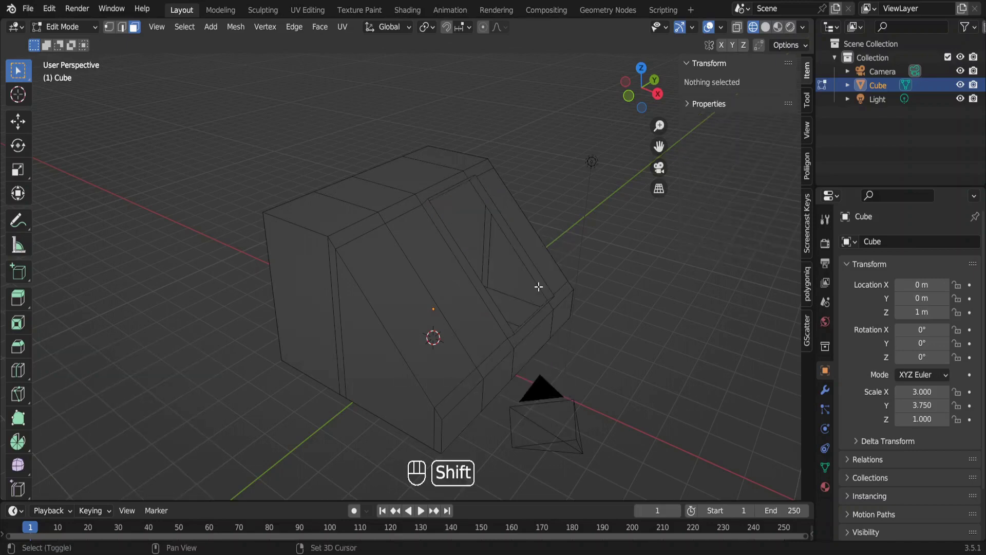
pyautogui.hotkey('shift', 'z')
pyautogui.moveTo(537, 288)
pyautogui.mouseDown(button='middle')
pyautogui.moveTo(409, 346)
pyautogui.moveTo(351, 279)
pyautogui.moveTo(115, 253)
pyautogui.moveTo(791, 251)
pyautogui.moveTo(729, 258)
pyautogui.moveTo(719, 288)
pyautogui.moveTo(762, 295)
pyautogui.mouseUp(button='middle')
# Step: Add a new cube at X 5 m with 0.4 m dimensions
pyautogui.press('Tab')
pyautogui.hotkey('shift', 'a')
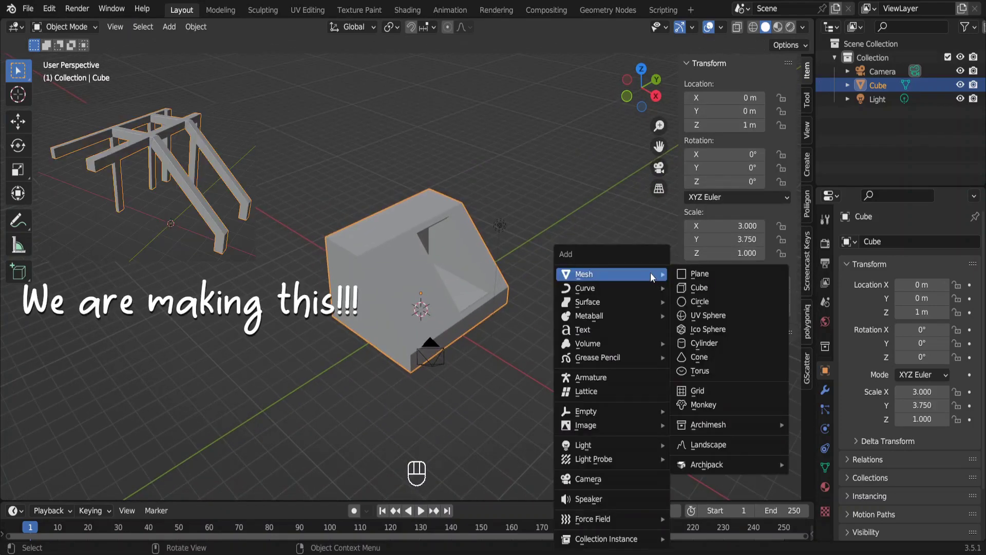
pyautogui.click(699, 288)
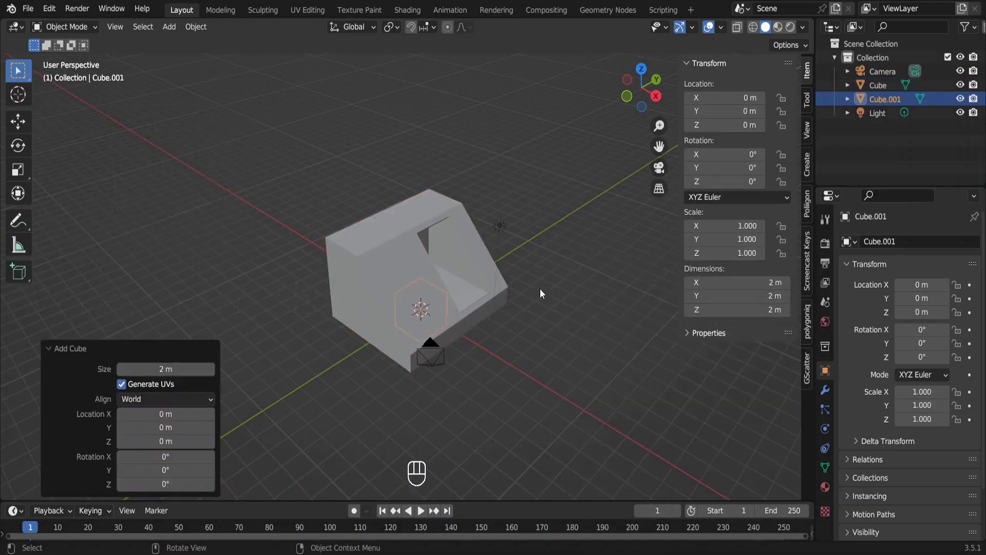
pyautogui.write('gx5')
pyautogui.press('Return')
pyautogui.click(759, 283)
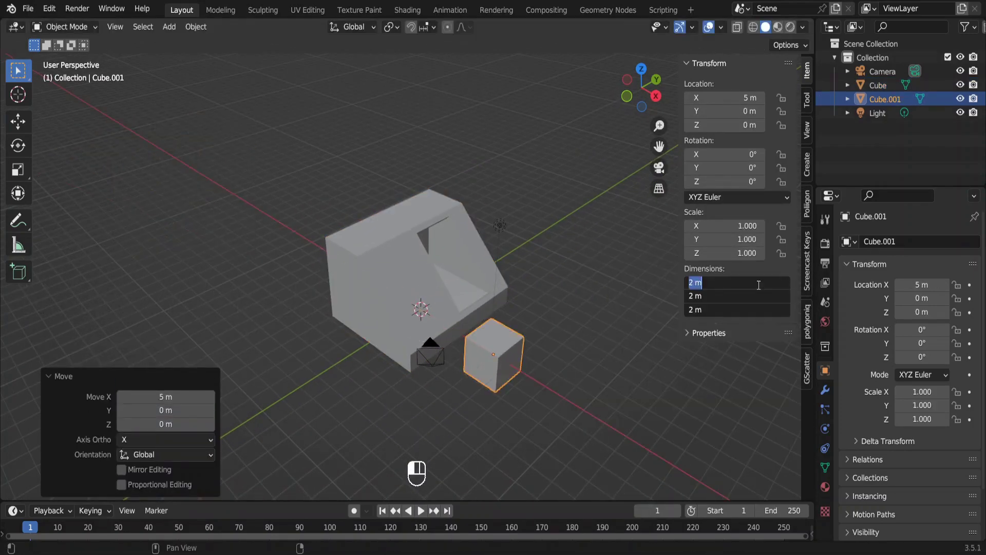
pyautogui.write('.4')
pyautogui.press('Return')
# Step: Shear the small cube's top face along Y into a slanted wedge
pyautogui.press('KP_1')
pyautogui.press('Tab')
pyautogui.moveTo(476, 313); pyautogui.dragTo(447, 381, button='middle')
pyautogui.press('3')
pyautogui.click(411, 232)
pyautogui.hotkey('shift', 'ctrl', 'alt', 's')
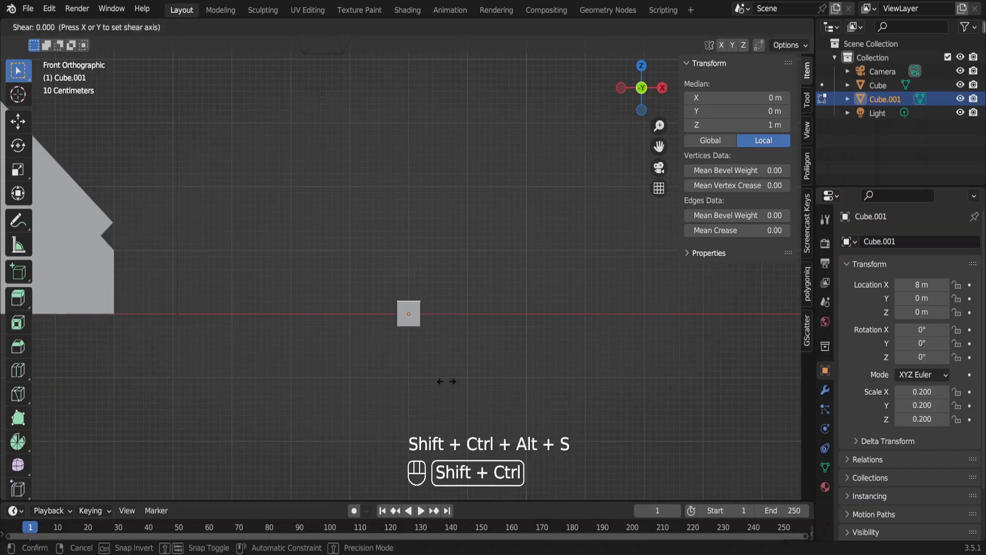
pyautogui.press('y')
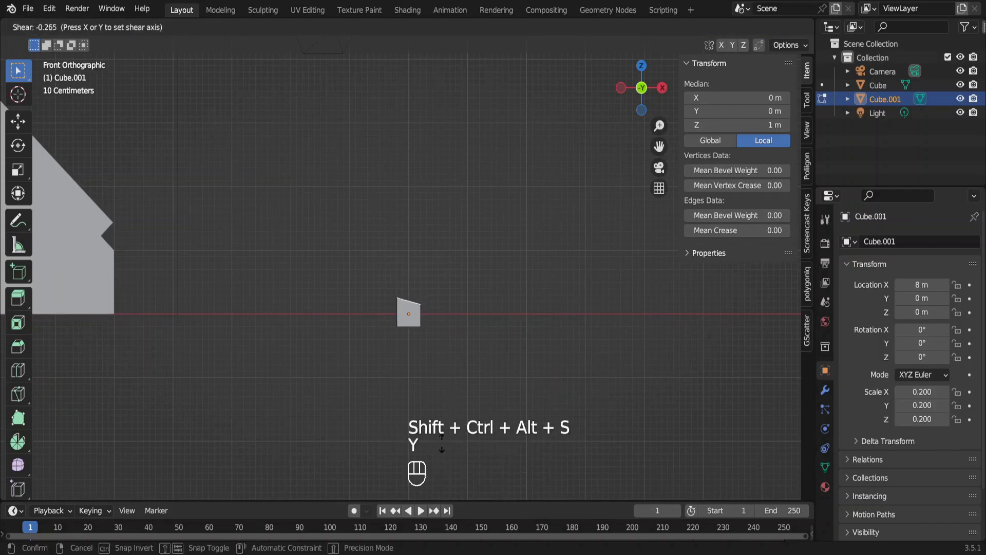
pyautogui.click(317, 464)
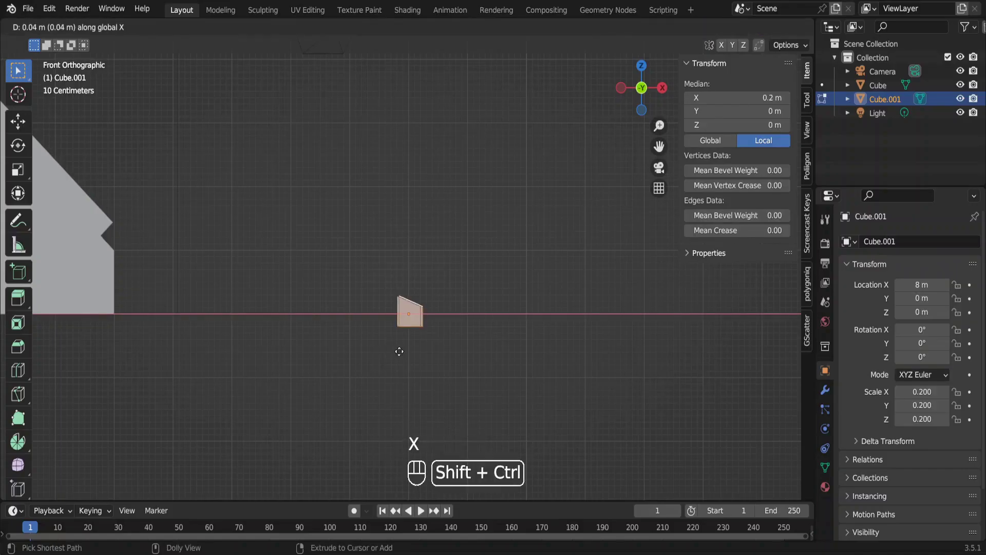
# Step: Place the duplicate 0.4 m along X and shear it along Y with offset 0.414
pyautogui.click(601, 372)
pyautogui.press('KP_Decimal')
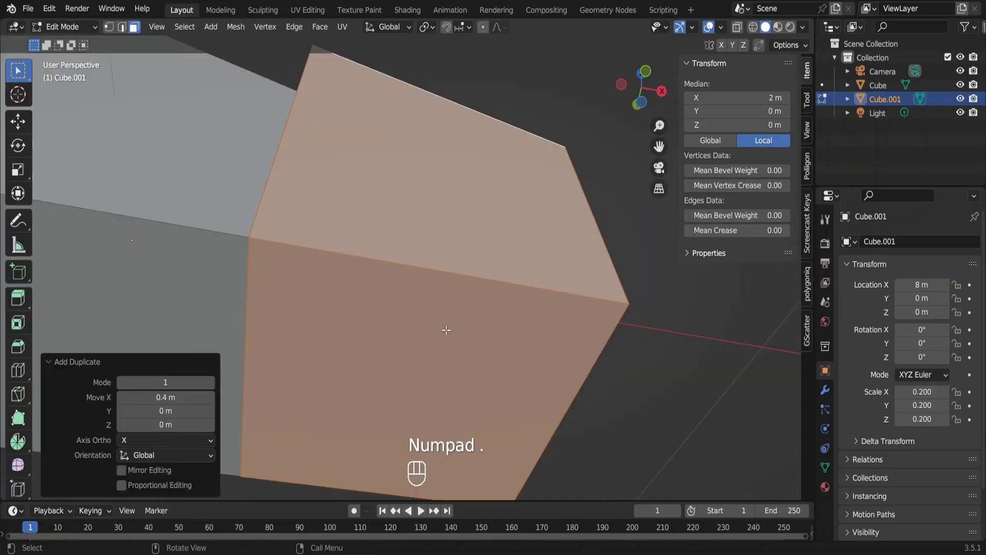
pyautogui.press('KP_1')
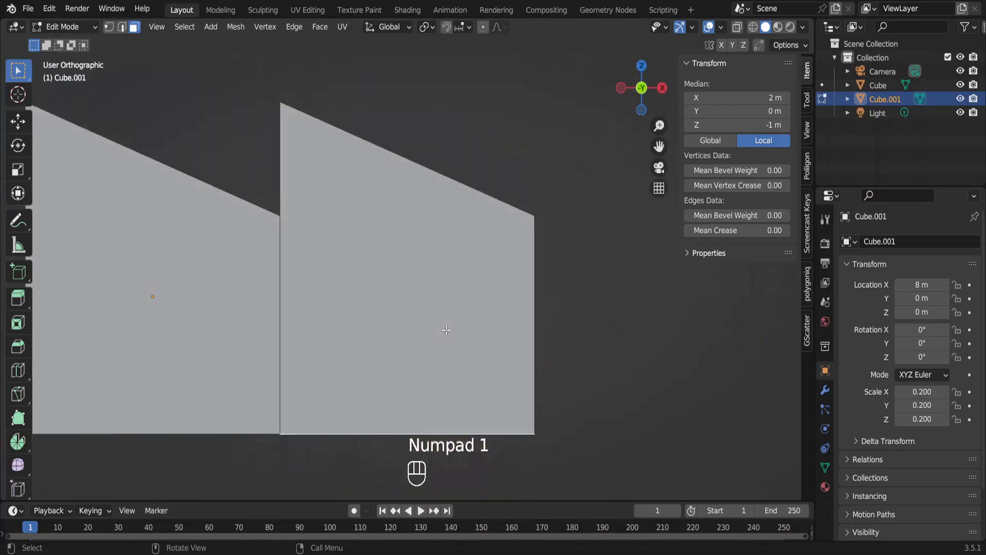
pyautogui.hotkey('shift', 'ctrl', 'alt', 's')
pyautogui.press('y')
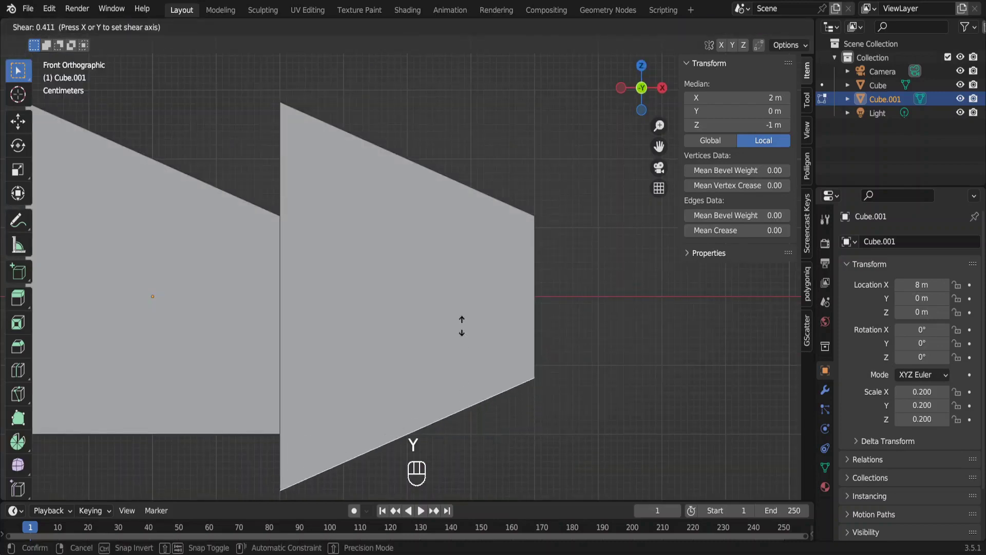
pyautogui.click(461, 324)
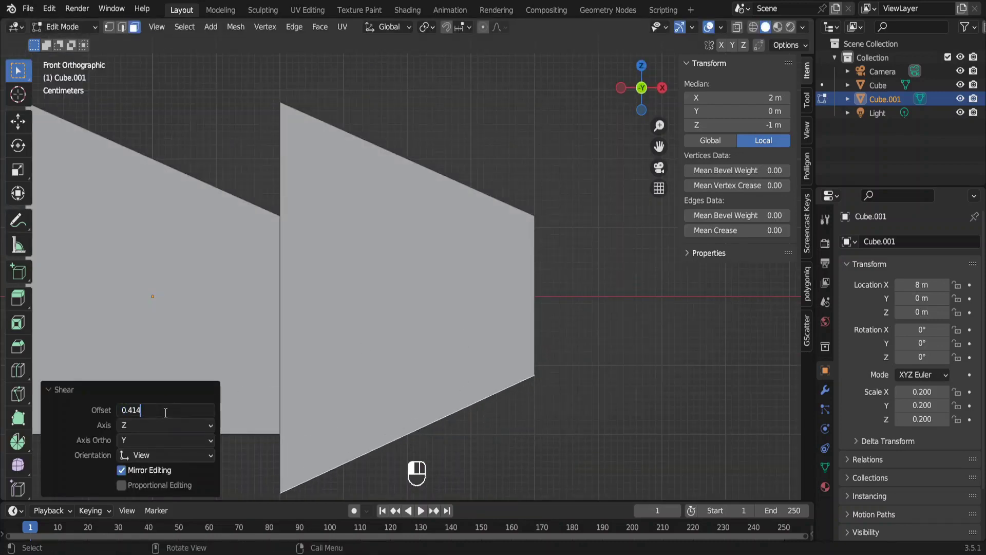
pyautogui.click(166, 410)
pyautogui.write('0.414')
pyautogui.press('Return')
# Step: Select the whole duplicate, make its near top edge active, and rotate it 180° about Z
pyautogui.press('ctrl')
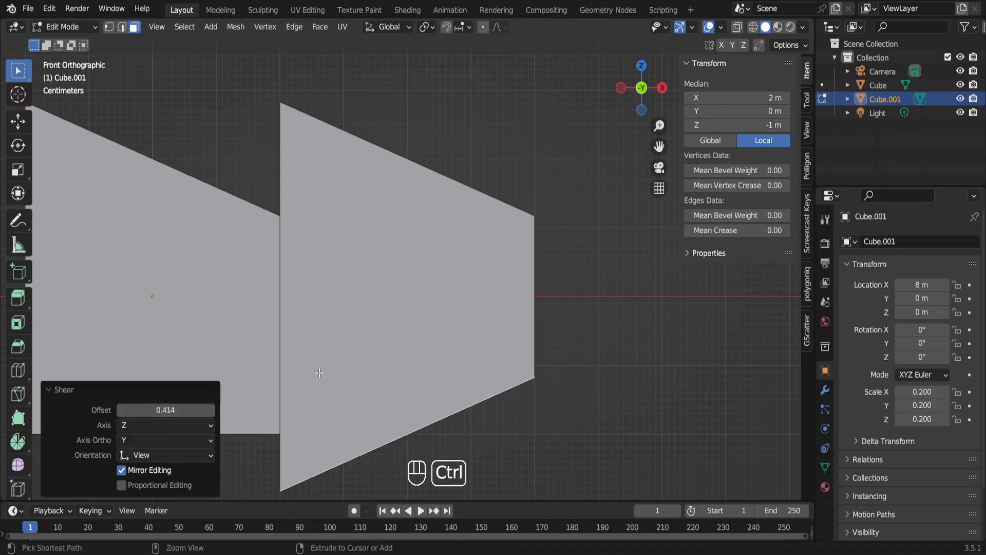
pyautogui.hotkey('ctrl', 'l')
pyautogui.press('2')
pyautogui.moveTo(323, 374); pyautogui.dragTo(481, 290, button='middle')
pyautogui.keyDown('shift'); pyautogui.click(480, 290); pyautogui.keyUp('shift')
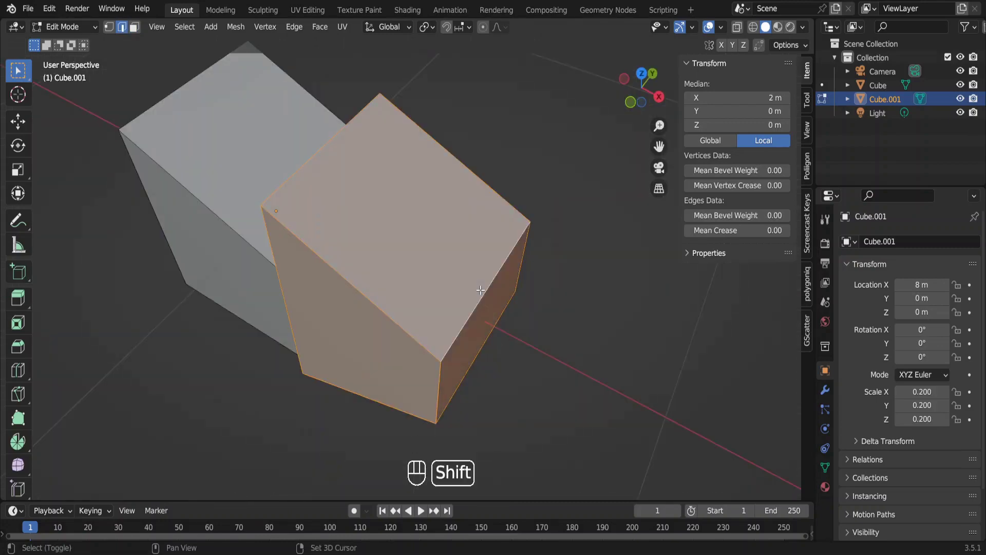
pyautogui.press('KP_1')
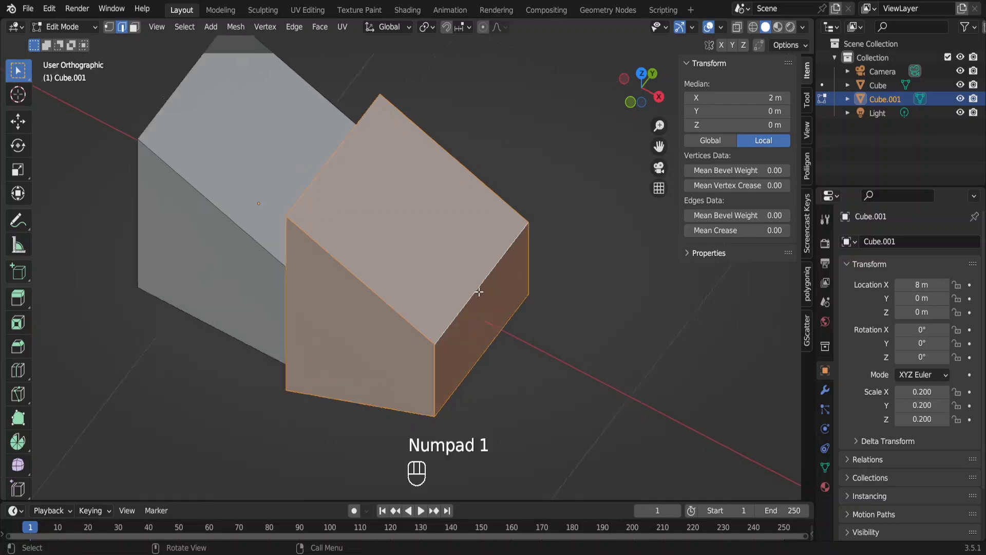
pyautogui.write('rz')
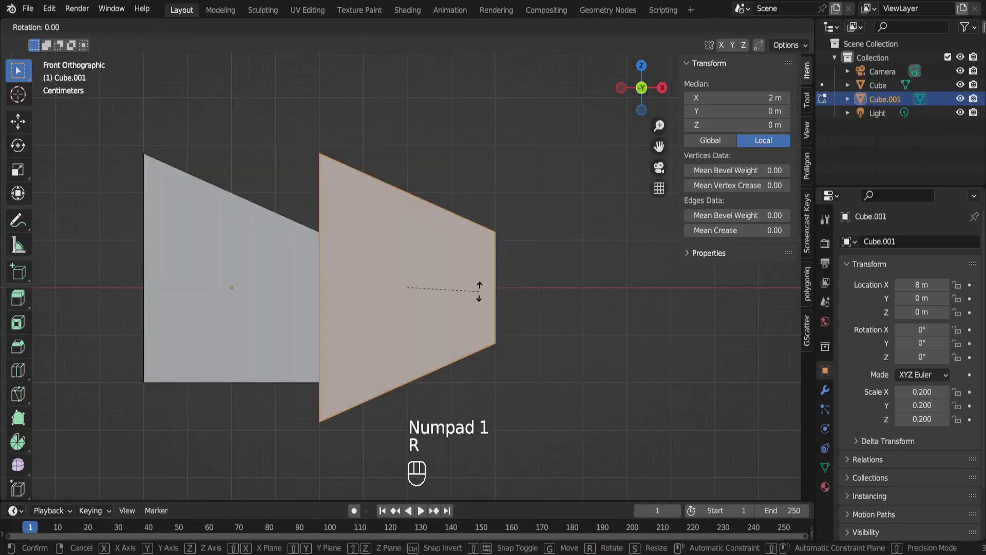
pyautogui.write('180')
pyautogui.press('Return')
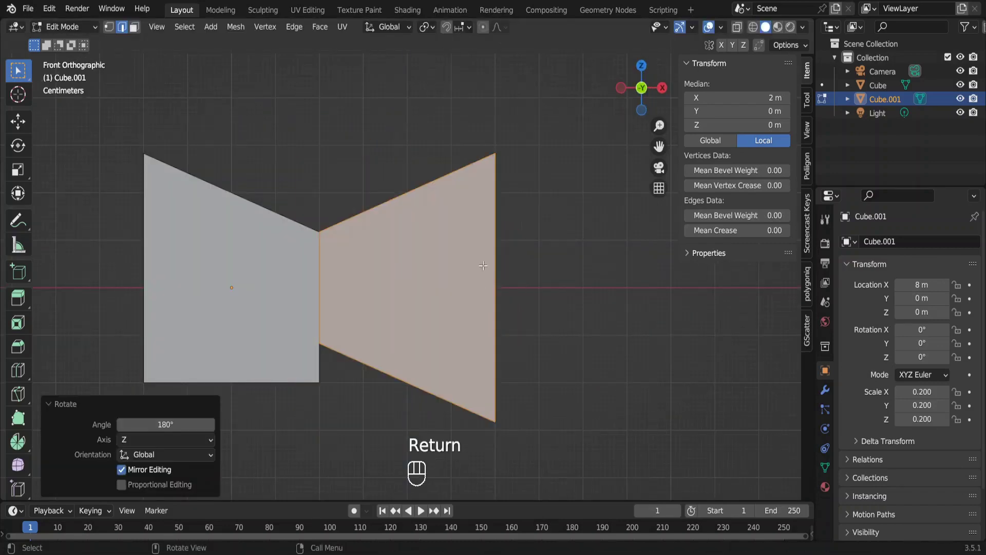
# Step: Set the pivot to Active Element and tilt the duplicate -135° about Y
pyautogui.click(433, 26)
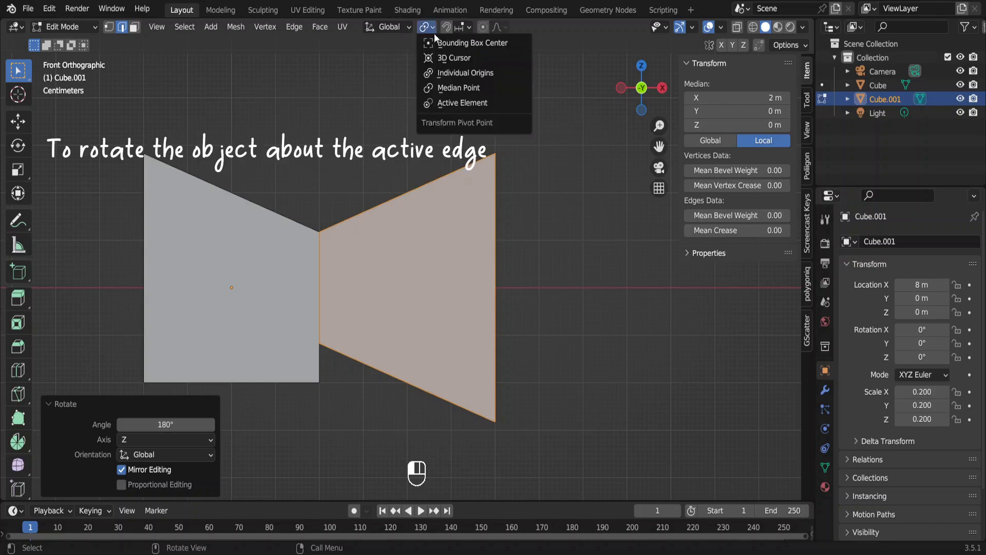
pyautogui.click(451, 102)
pyautogui.moveTo(348, 154); pyautogui.dragTo(328, 239, button='middle')
pyautogui.press('r')
pyautogui.press('y')
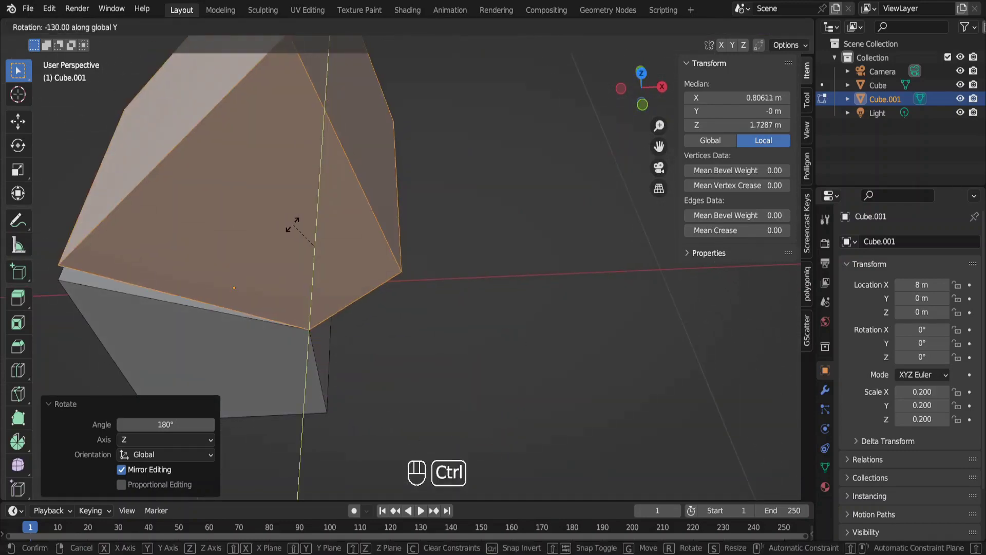
pyautogui.click(292, 225)
# Step: Nudge the tilted section slightly right and up to close the joint
pyautogui.press('KP_1')
pyautogui.keyDown('ctrl'); pyautogui.moveTo(296, 231); pyautogui.dragTo(466, 216, button='middle'); pyautogui.keyUp('ctrl')
pyautogui.press('g')
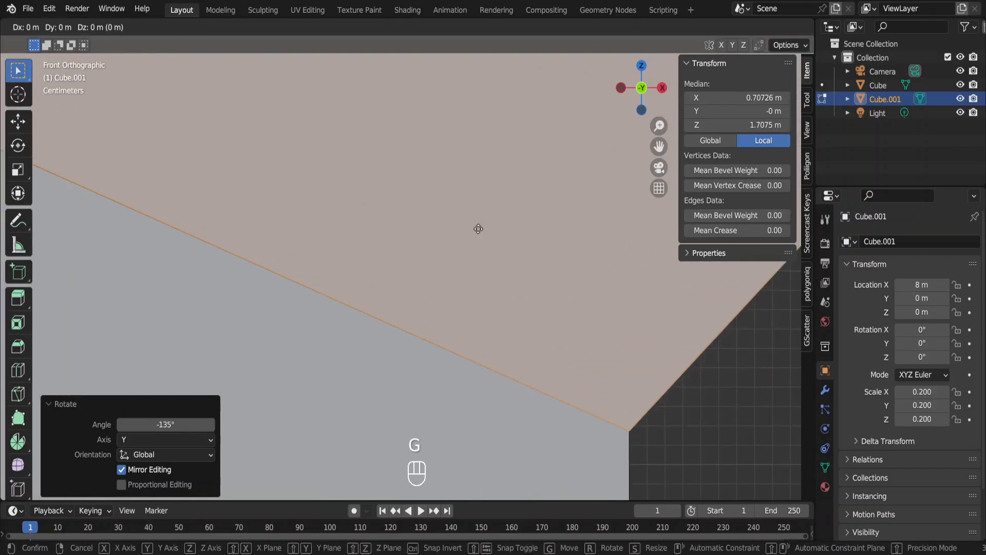
pyautogui.press('Right')
pyautogui.press('Right')
pyautogui.press('Right')
pyautogui.press('Right')
pyautogui.press('Right')
pyautogui.press('Return')
pyautogui.press('g')
pyautogui.press('Up')
pyautogui.press('Up')
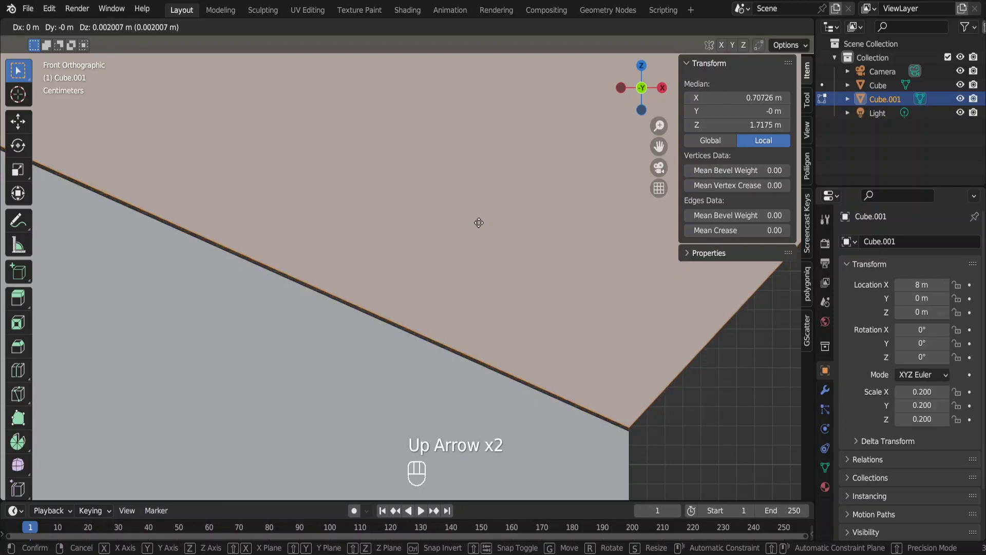
pyautogui.press('Return')
# Step: Select the whole bent piece in X-ray and raise it 0.2 m
pyautogui.scroll(-10, 473, 287)
pyautogui.press('a')
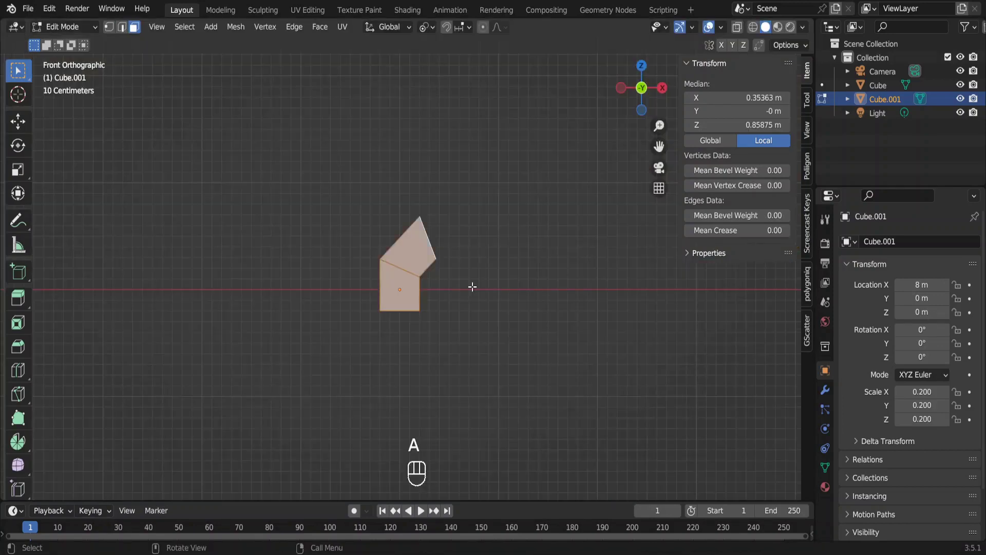
pyautogui.hotkey('alt', 'z')
pyautogui.keyDown('ctrl'); pyautogui.moveTo(473, 286); pyautogui.dragTo(490, 399, button='middle'); pyautogui.keyUp('ctrl')
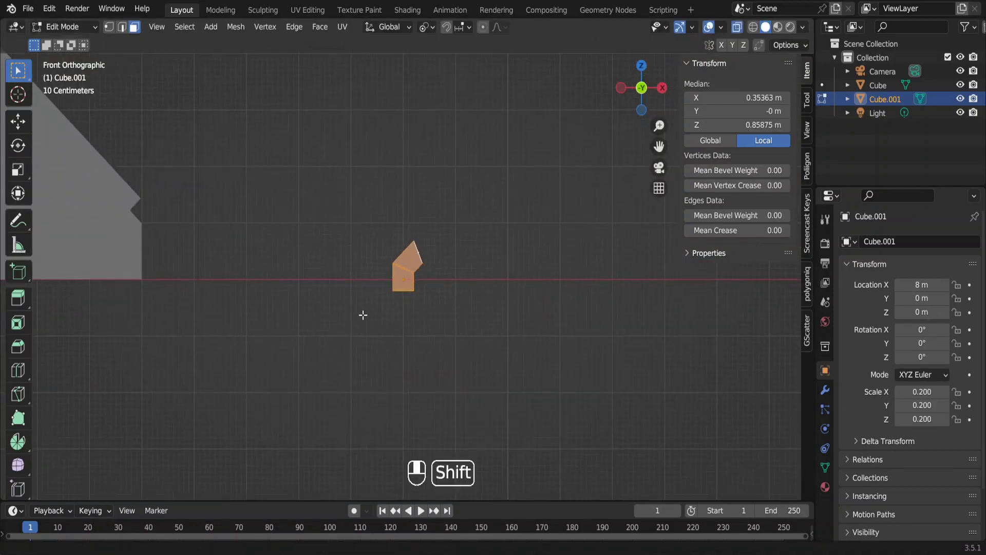
pyautogui.keyDown('shift'); pyautogui.moveTo(368, 322); pyautogui.dragTo(640, 377, button='middle'); pyautogui.keyUp('shift')
pyautogui.press('g')
pyautogui.press('z')
pyautogui.click(637, 352)
pyautogui.press('g')
pyautogui.press('x')
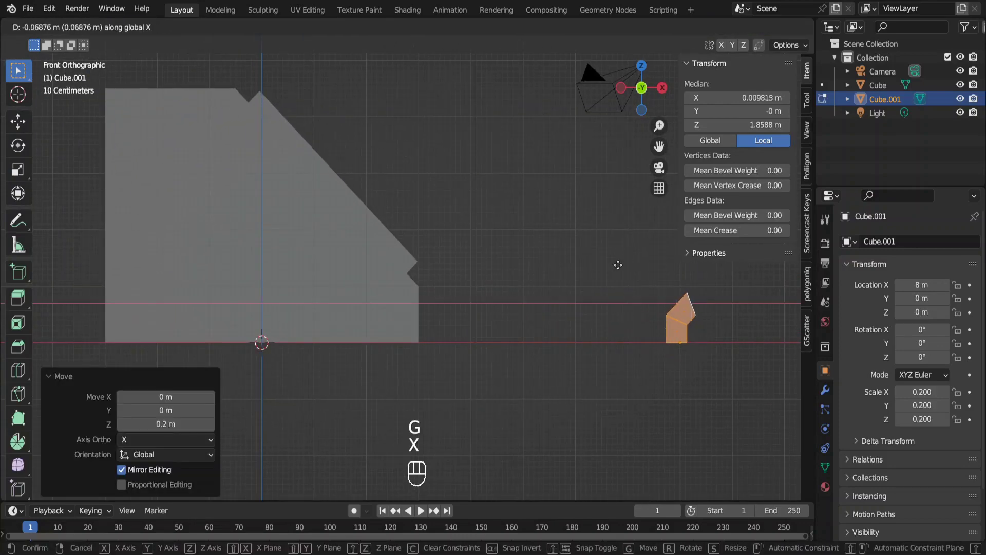
pyautogui.press('Escape')
# Step: Turn the piece 180° about Z and slide it along X to the stairs' base
pyautogui.write('rz180')
pyautogui.press('Return')
pyautogui.press('g')
pyautogui.press('x')
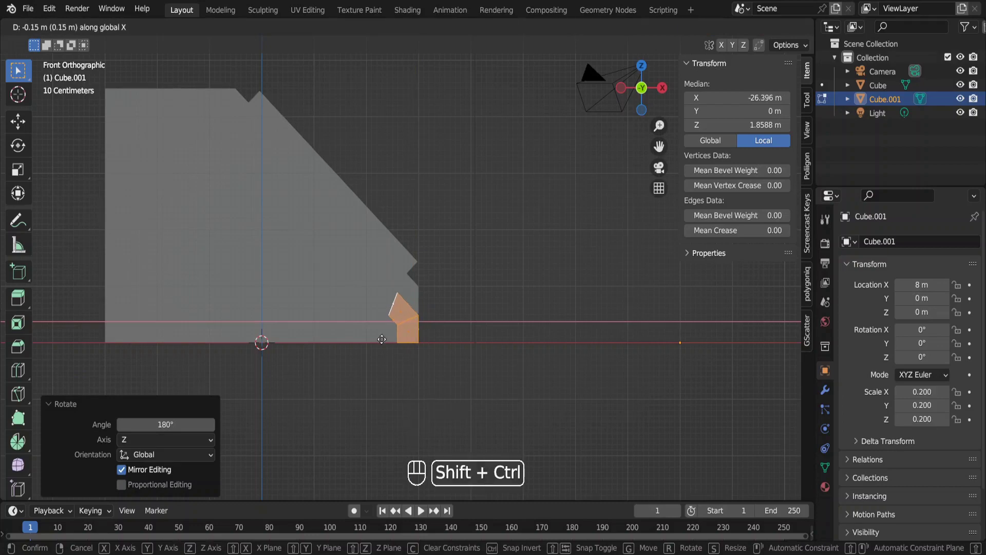
pyautogui.keyDown('ctrl'); pyautogui.click(393, 338); pyautogui.keyUp('ctrl')
# Step: Raise the upper part of the piece 0.5 m
pyautogui.scroll(7, 411, 318)
pyautogui.moveTo(328, 188); pyautogui.dragTo(463, 352)
pyautogui.write('gz')
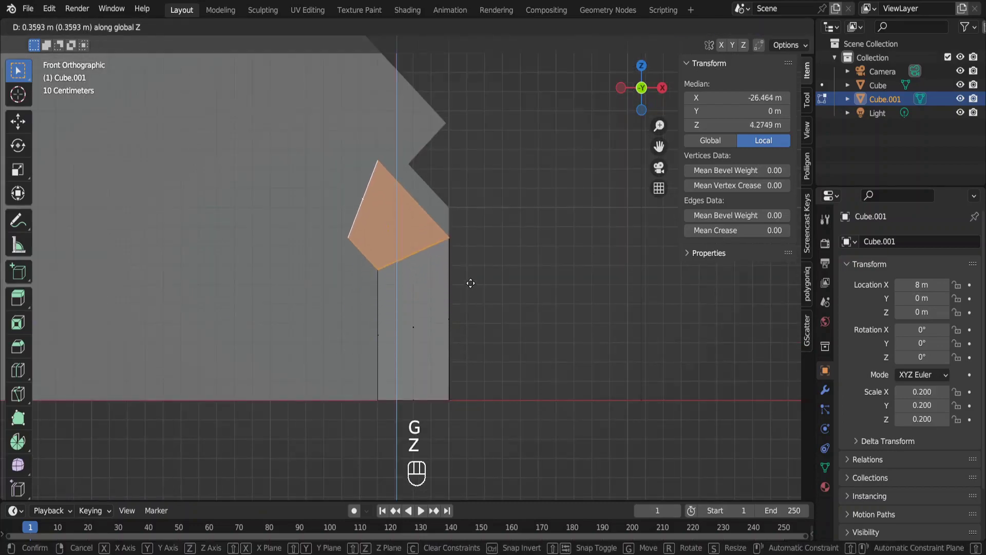
pyautogui.write('0.5')
pyautogui.press('Return')
# Step: Stretch the angled arm's far end 3.1 m left along X
pyautogui.hotkey('shift', 'z')
pyautogui.hotkey('alt', 'z')
pyautogui.scroll(-5, 450, 347)
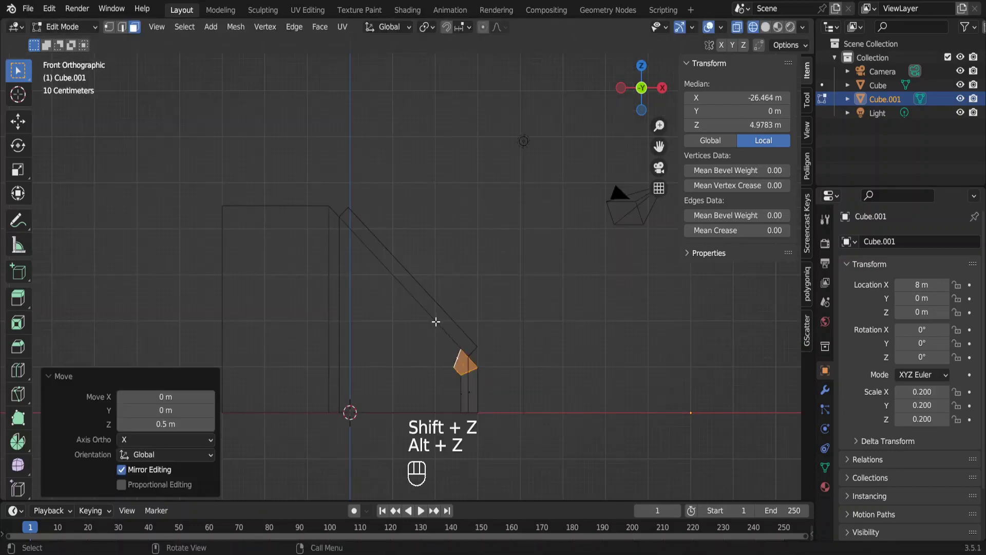
pyautogui.moveTo(435, 322); pyautogui.dragTo(462, 372)
pyautogui.press('g')
pyautogui.press('x')
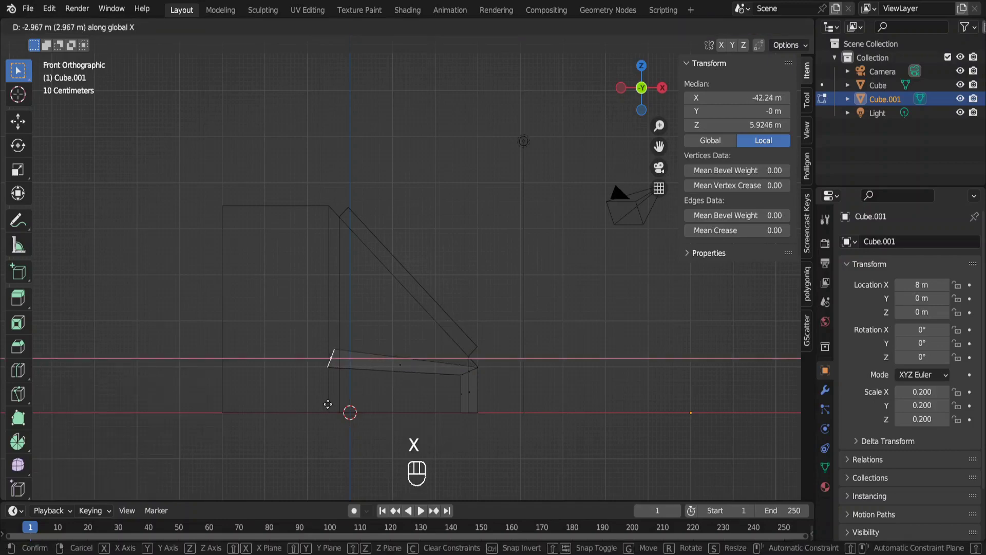
pyautogui.click(324, 404)
pyautogui.click(187, 424)
# Step: Raise the arm end 3.1 m, then duplicate the railing post 3.6 m to the left
pyautogui.write('3')
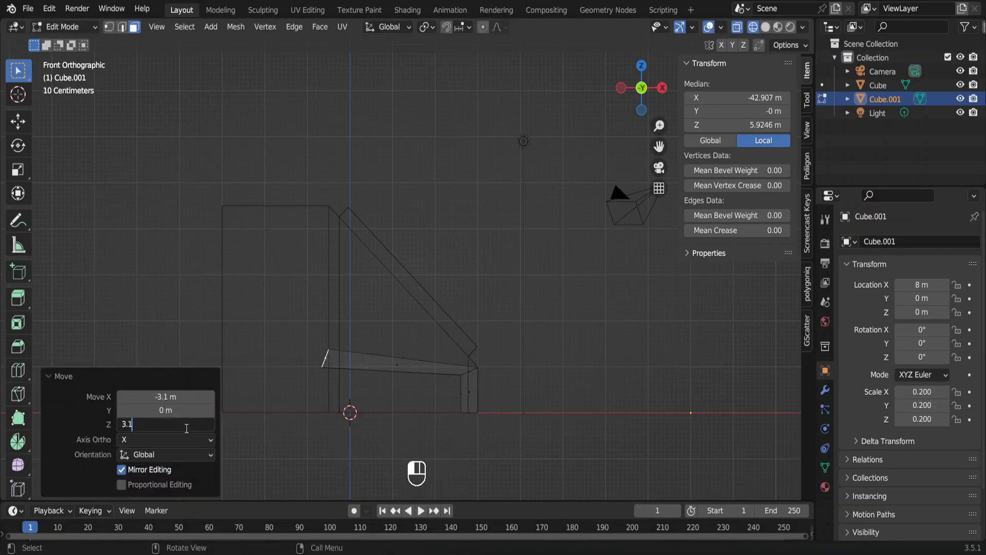
pyautogui.write('.1')
pyautogui.press('Return')
pyautogui.moveTo(449, 382); pyautogui.dragTo(485, 414)
pyautogui.hotkey('ctrl', 'l')
pyautogui.hotkey('shift', 'd')
pyautogui.press('x')
pyautogui.click(330, 414)
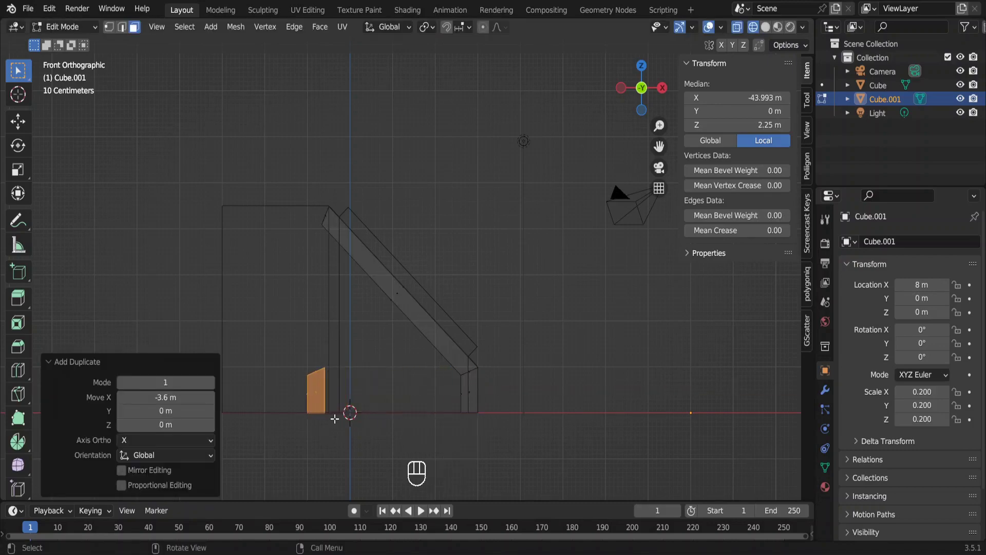
# Step: Rotate the post copy 180° and 90° to lie flat, and lift it 3.8 m to the top
pyautogui.write('rz180')
pyautogui.press('Return')
pyautogui.press('r')
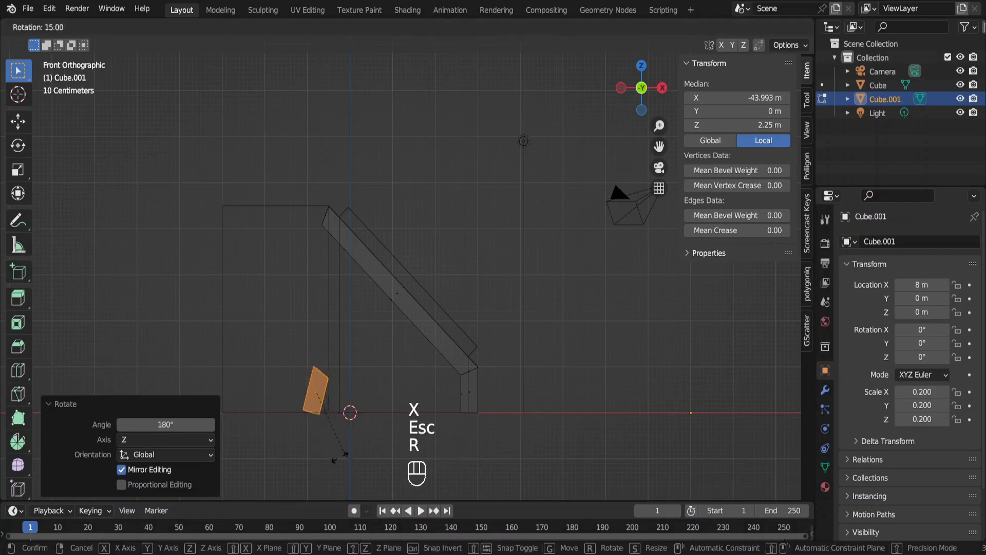
pyautogui.keyDown('ctrl'); pyautogui.click(341, 411); pyautogui.keyUp('ctrl')
pyautogui.press('g')
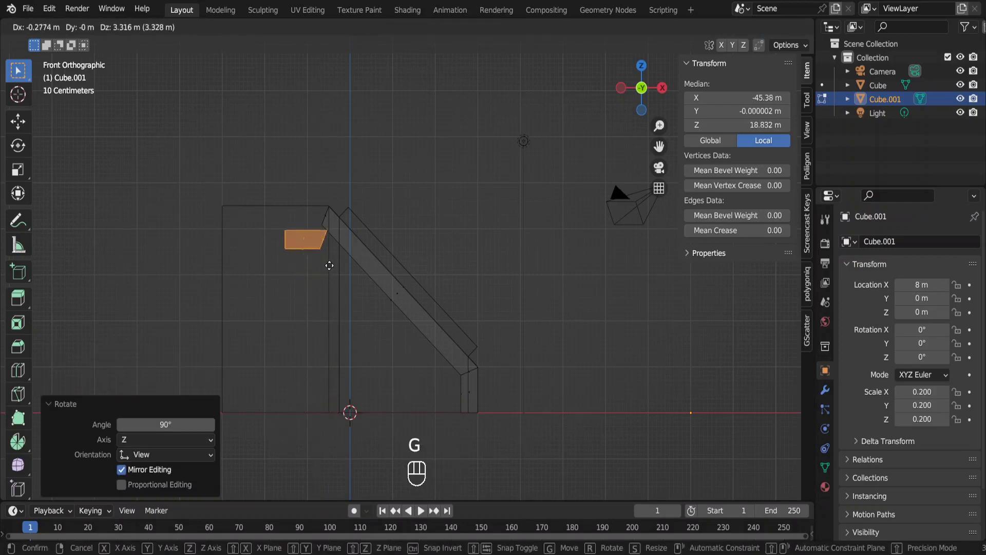
pyautogui.press('z')
pyautogui.click(329, 241)
pyautogui.press('KP_Decimal')
pyautogui.press('g')
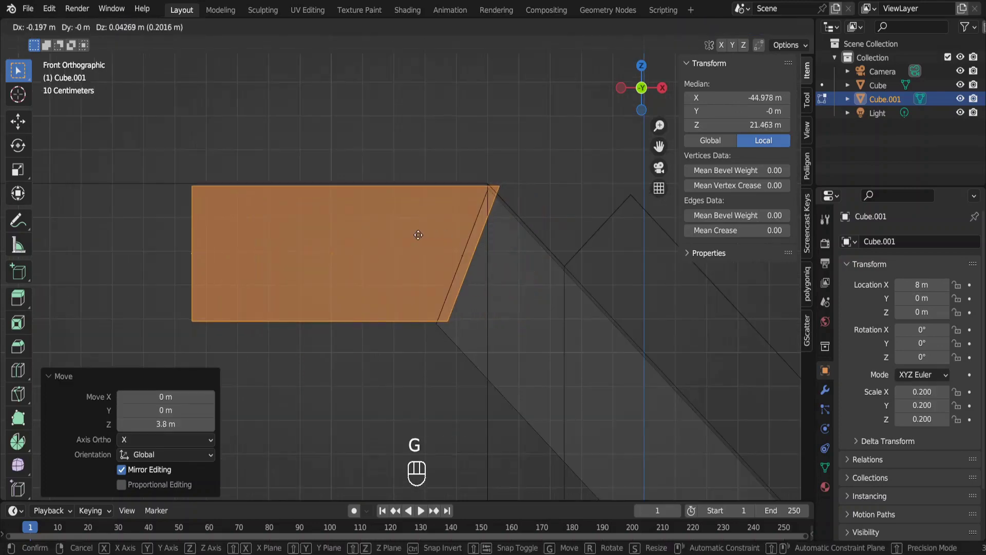
pyautogui.click(406, 235)
# Step: Shift the piece's left edge along X and extrude the top rail further left (1.5 m, 0.4 m)
pyautogui.moveTo(125, 143); pyautogui.dragTo(192, 336)
pyautogui.scroll(-5, 403, 108)
pyautogui.press('g')
pyautogui.press('x')
pyautogui.click(484, 118)
pyautogui.press('e')
pyautogui.keyDown('ctrl'); pyautogui.click(247, 132); pyautogui.keyUp('ctrl')
pyautogui.press('e')
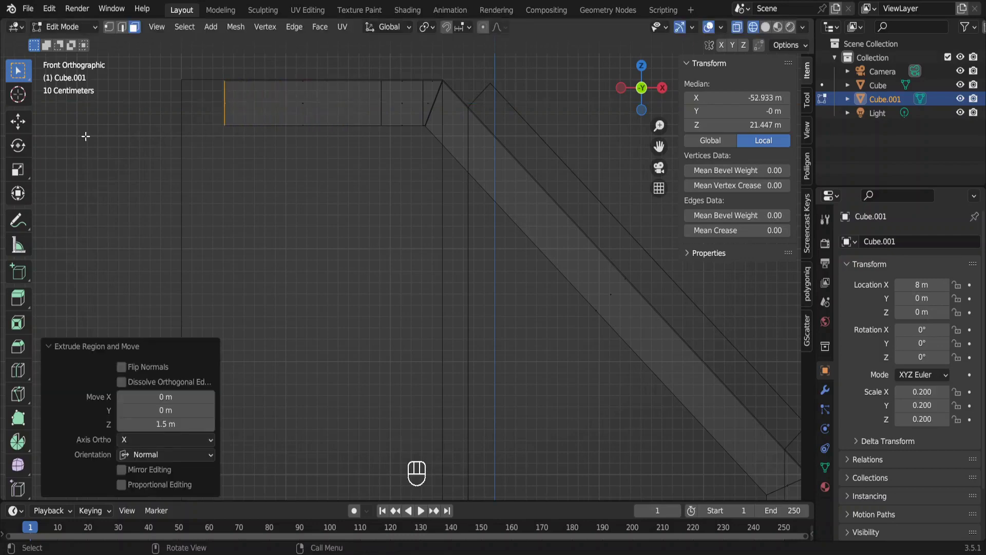
pyautogui.keyDown('ctrl'); pyautogui.click(85, 136); pyautogui.keyUp('ctrl')
pyautogui.keyDown('ctrl'); pyautogui.click(197, 123); pyautogui.keyUp('ctrl')
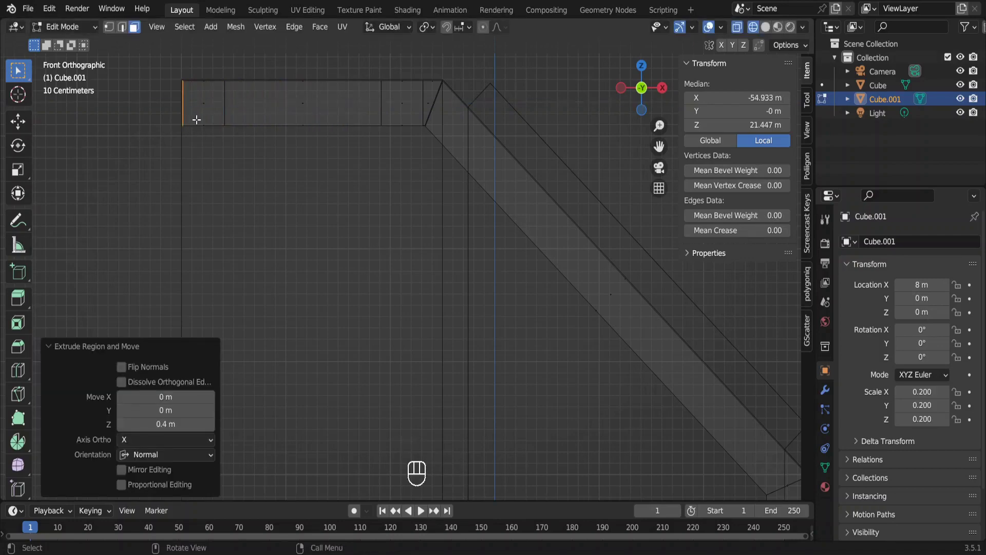
# Step: Extrude the rail's end edge down to the floor as a vertical post
pyautogui.scroll(-4, 275, 301)
pyautogui.press('e')
pyautogui.keyDown('ctrl'); pyautogui.click(278, 55); pyautogui.keyUp('ctrl')
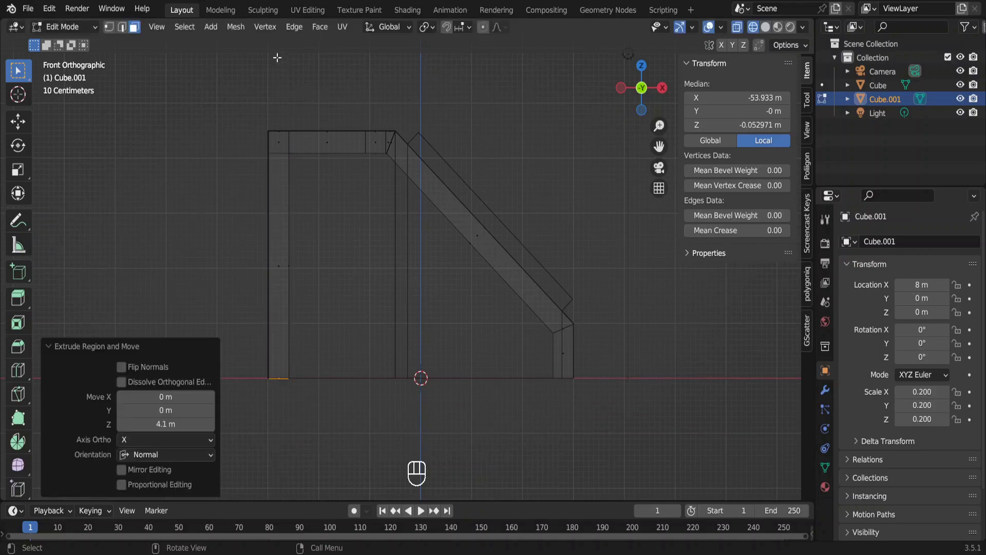
pyautogui.moveTo(278, 55); pyautogui.dragTo(379, 216, button='middle')
# Step: Duplicate the railing beam and move the copy further along Y
pyautogui.press('a')
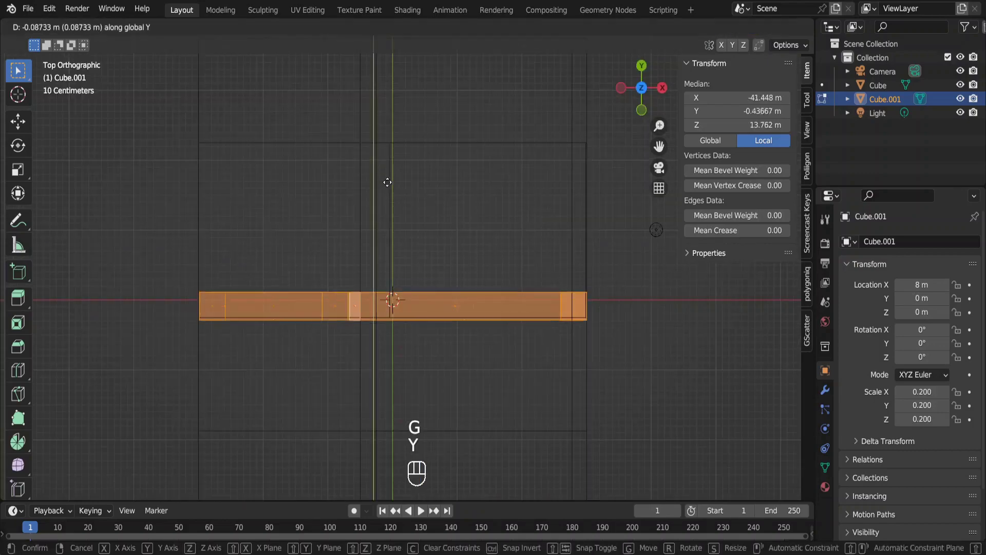
pyautogui.keyDown('shift'); pyautogui.click(389, 193); pyautogui.keyUp('shift')
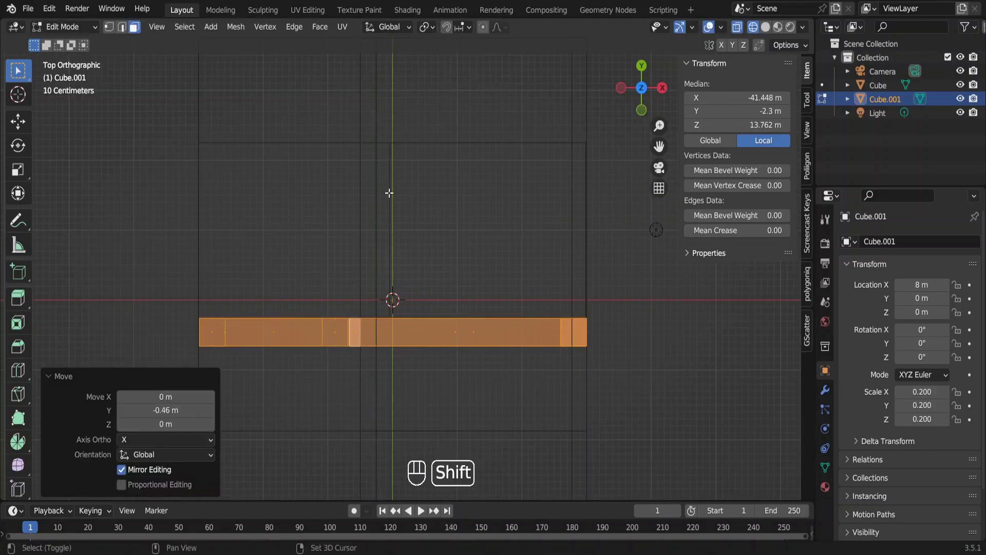
pyautogui.hotkey('shift', 'd')
pyautogui.press('y')
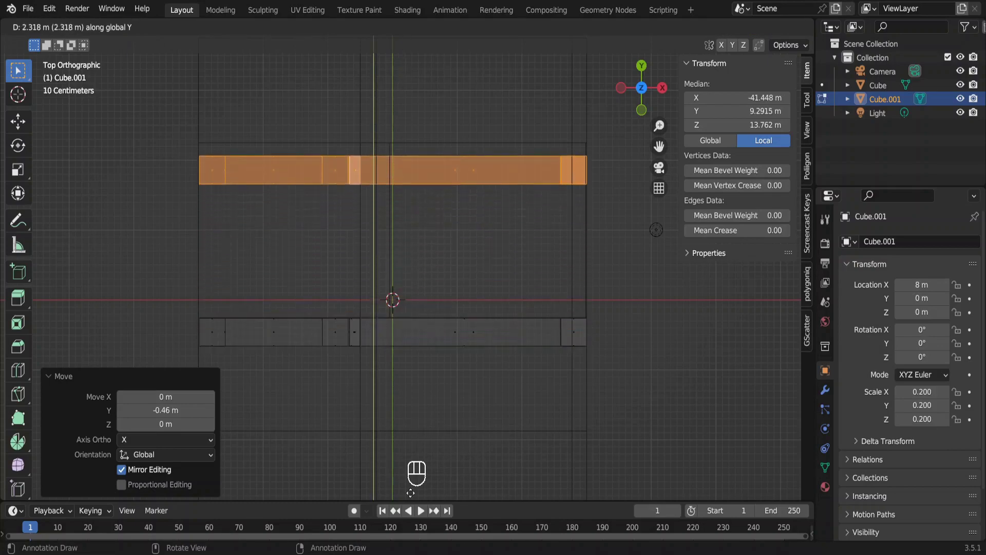
pyautogui.keyDown('ctrl'); pyautogui.click(411, 448); pyautogui.keyUp('ctrl')
# Step: Bridge two opposite post faces into a new crossbeam with Bridge Edge Loops
pyautogui.moveTo(416, 216); pyautogui.dragTo(326, 223, button='middle')
pyautogui.click(341, 154)
pyautogui.moveTo(342, 154); pyautogui.dragTo(349, 133, button='middle')
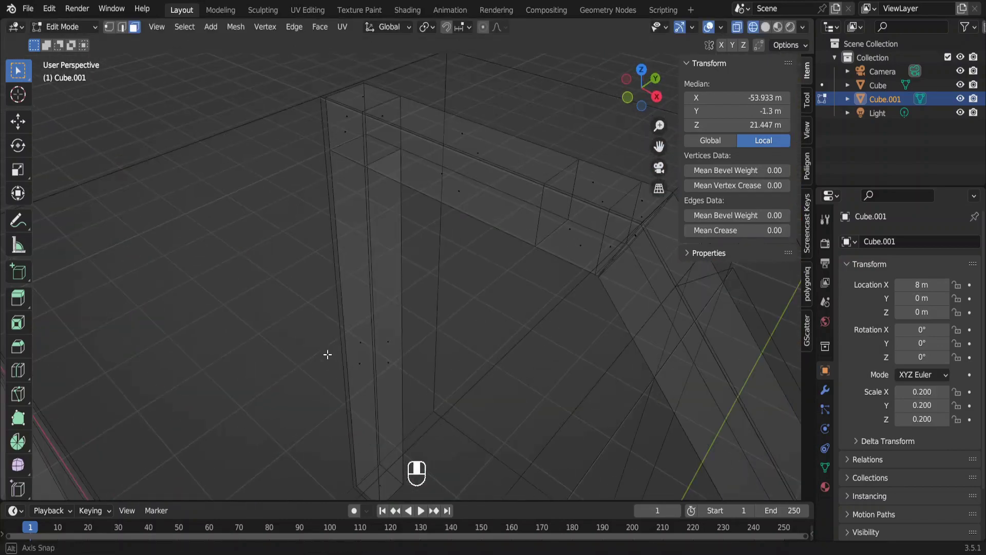
pyautogui.keyDown('shift'); pyautogui.click(349, 133); pyautogui.keyUp('shift')
pyautogui.moveTo(462, 209); pyautogui.dragTo(419, 205, button='middle')
pyautogui.press('F3')
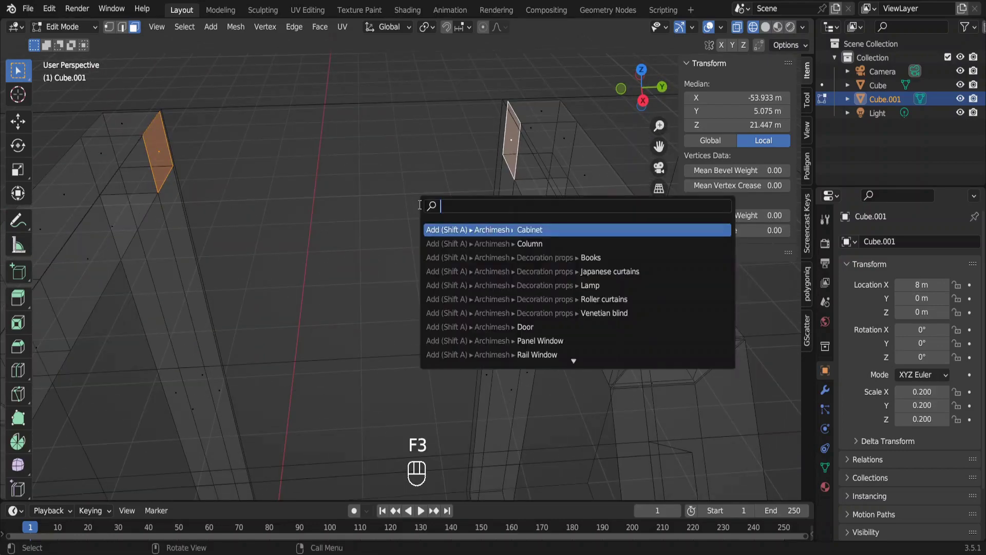
pyautogui.write('bridge')
pyautogui.press('Return')
# Step: Repeat the bridge on another face pair with Shift+R to add a connecting beam
pyautogui.moveTo(419, 205); pyautogui.dragTo(299, 327, button='middle')
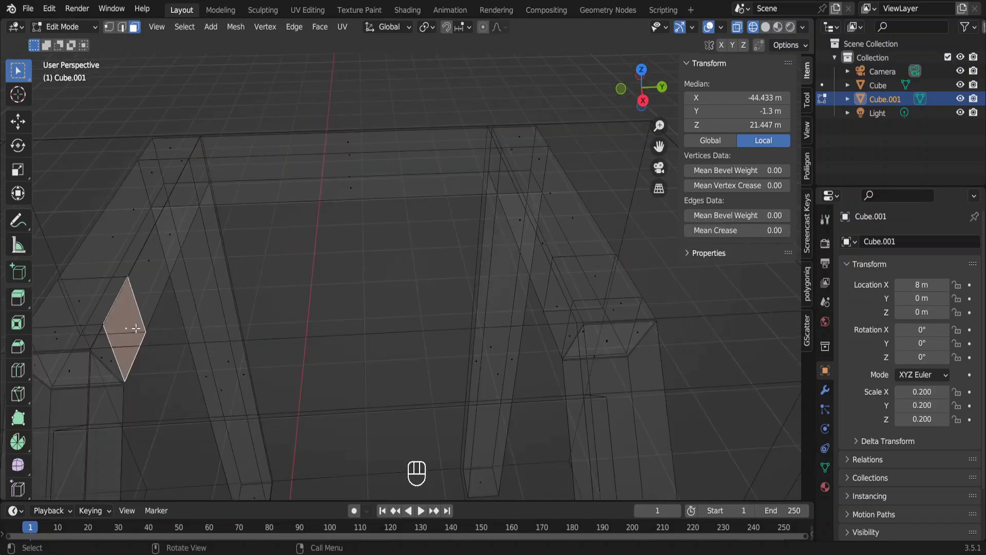
pyautogui.keyDown('shift'); pyautogui.click(560, 309); pyautogui.keyUp('shift')
pyautogui.hotkey('shift', 'r')
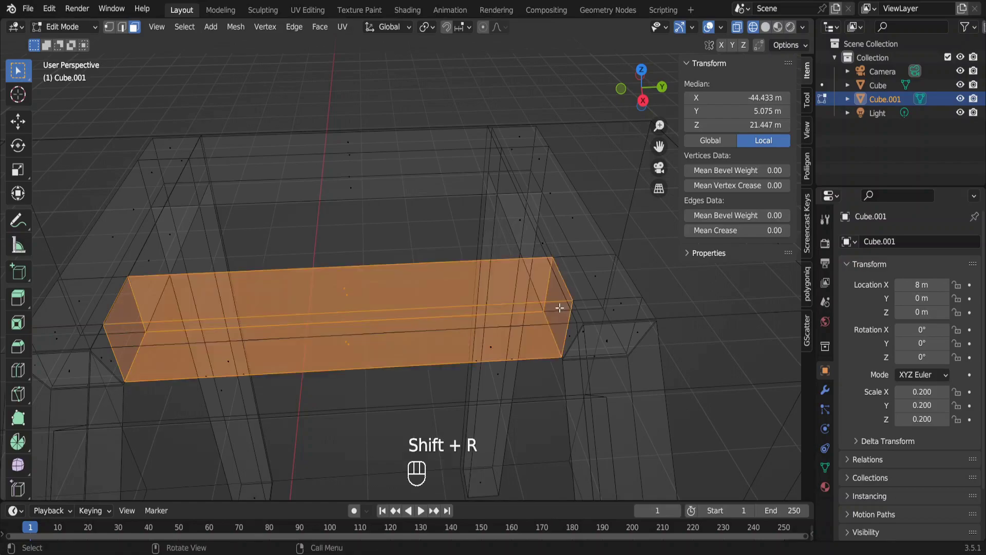
pyautogui.keyDown('ctrl'); pyautogui.moveTo(560, 308); pyautogui.dragTo(457, 306, button='middle'); pyautogui.keyUp('ctrl')
# Step: In top view, extrude the beam's end face outward 0.65 m and then 0.4 m
pyautogui.click(457, 305)
pyautogui.press('KP_7')
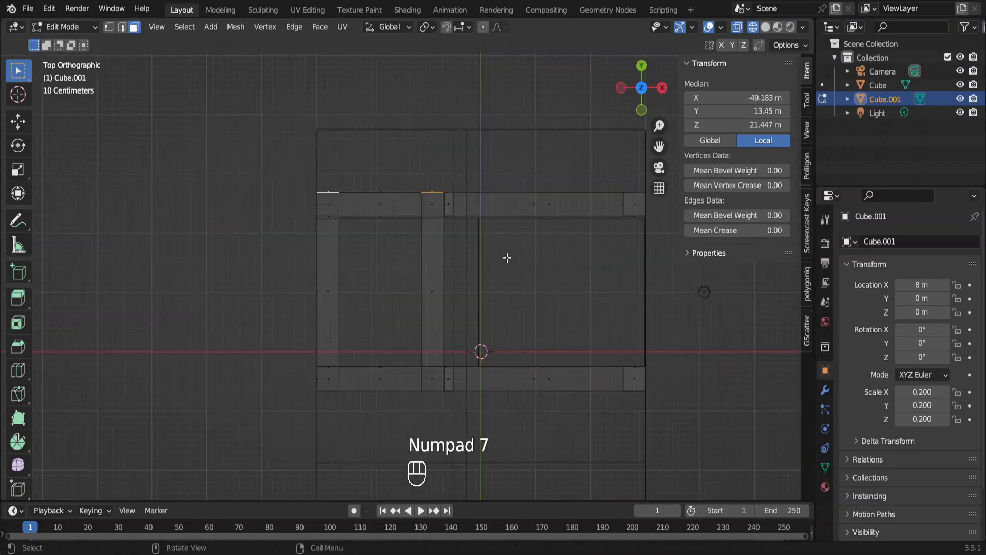
pyautogui.press('e')
pyautogui.keyDown('ctrl'); pyautogui.keyDown('shift'); pyautogui.click(519, 148); pyautogui.keyUp('shift'); pyautogui.keyUp('ctrl')
pyautogui.press('e')
pyautogui.click(518, 125)
# Step: Extrude the end faces further to form new 4 m legs of the frame
pyautogui.moveTo(517, 125); pyautogui.dragTo(347, 238, button='middle')
pyautogui.press('e')
pyautogui.click(515, 458)
pyautogui.keyDown('shift'); pyautogui.click(347, 238); pyautogui.keyUp('shift')
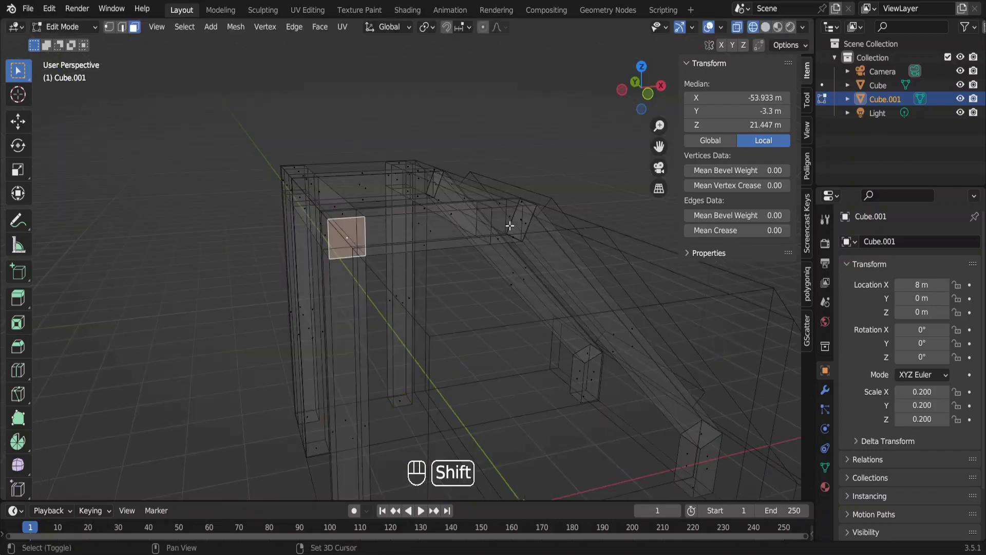
pyautogui.press('KP_7')
pyautogui.press('e')
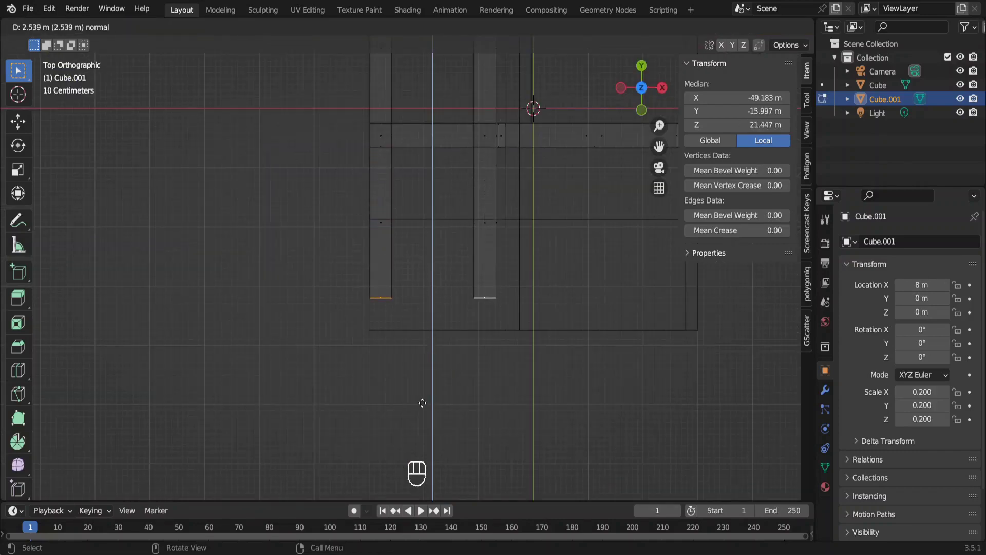
pyautogui.click(419, 411)
# Step: Return to solid, non-see-through Object Mode and select the camera
pyautogui.hotkey('shift', 'z')
pyautogui.hotkey('alt', 'z')
pyautogui.moveTo(416, 429); pyautogui.dragTo(516, 313, button='middle')
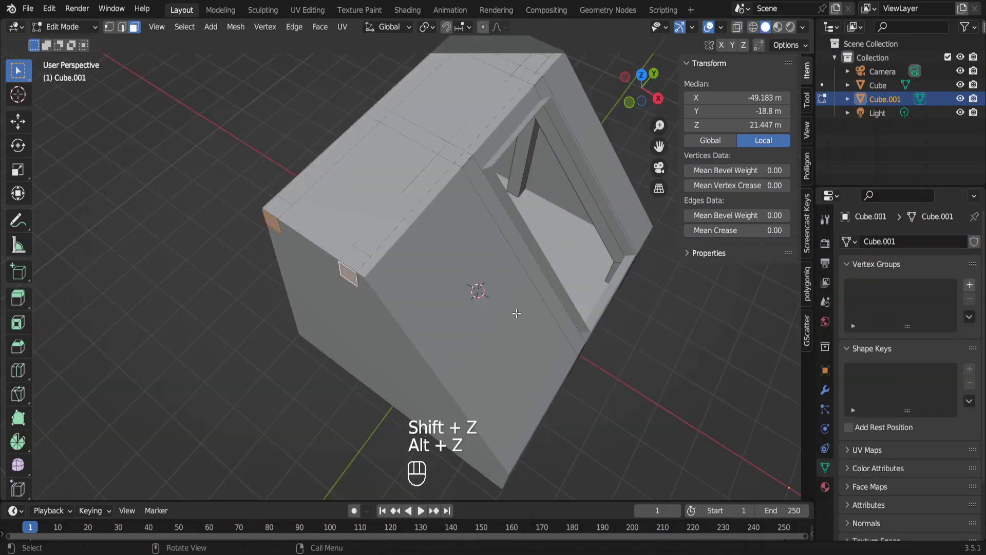
pyautogui.press('Tab')
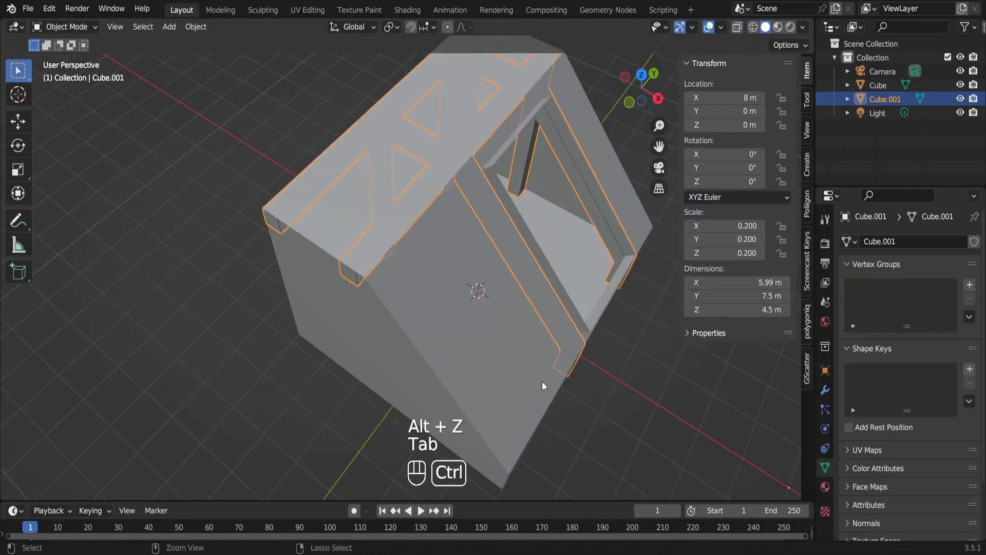
pyautogui.keyDown('ctrl'); pyautogui.moveTo(542, 381); pyautogui.dragTo(528, 400, button='middle'); pyautogui.keyUp('ctrl')
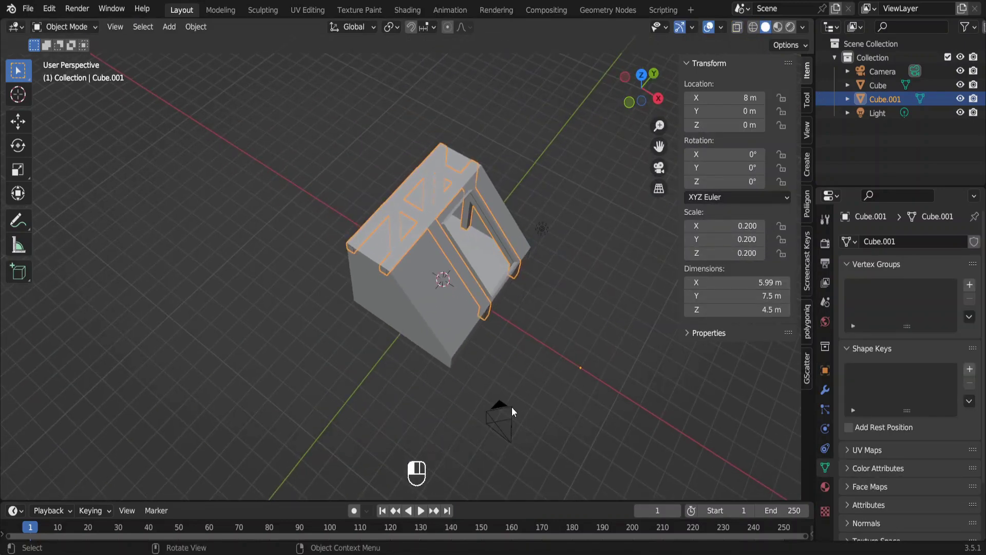
pyautogui.click(510, 407)
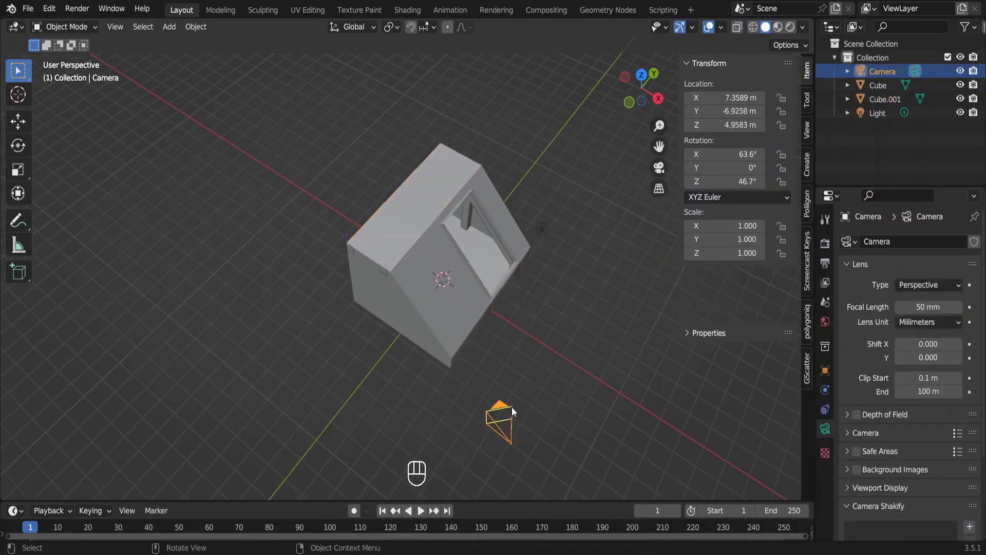
# Step: Set the camera rotation to X 90°, Z 0° and its height to 1.2 m
pyautogui.click(726, 151)
pyautogui.write('90')
pyautogui.press('Return')
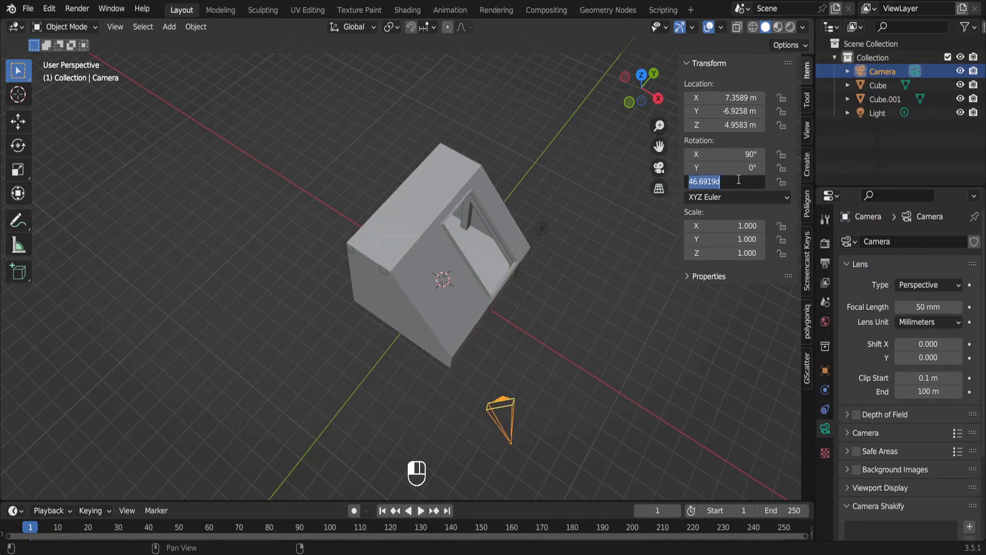
pyautogui.write('0')
pyautogui.press('Return')
pyautogui.click(745, 125)
pyautogui.write('1.2')
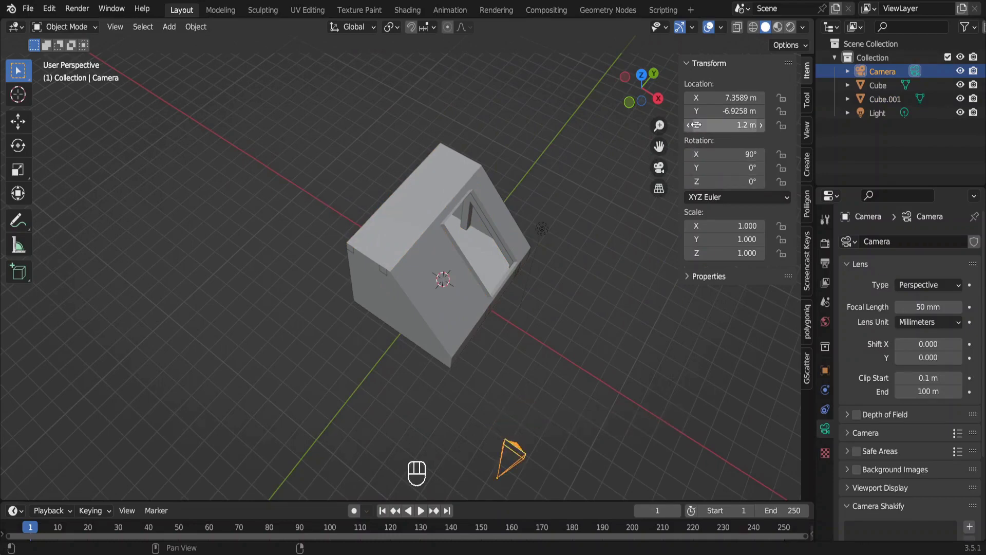
pyautogui.press('Return')
# Step: Place the camera inside the attic, view through it, and set a 25 mm focal length
pyautogui.press('g')
pyautogui.hotkey('shift', 'z')
pyautogui.click(470, 183)
pyautogui.press('KP_0')
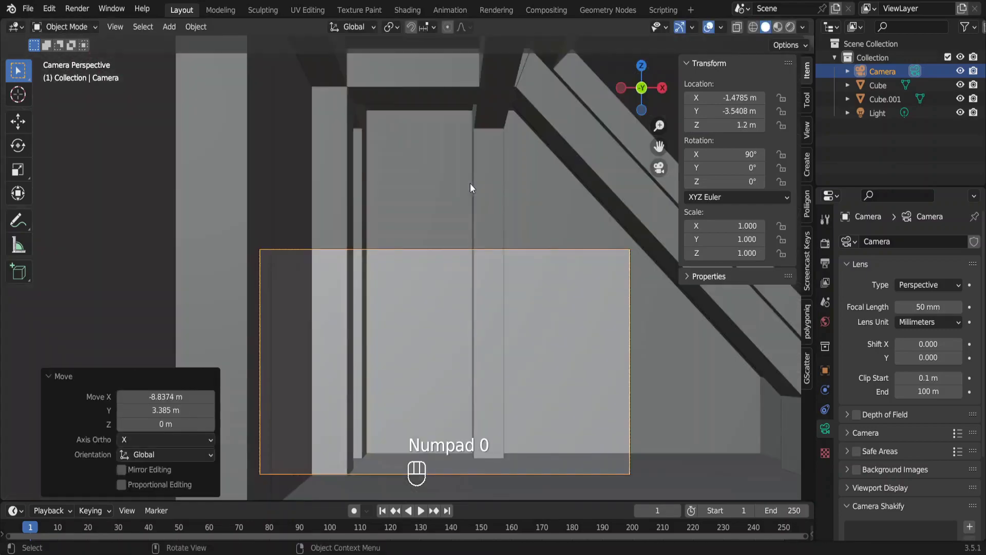
pyautogui.doubleClick(933, 305)
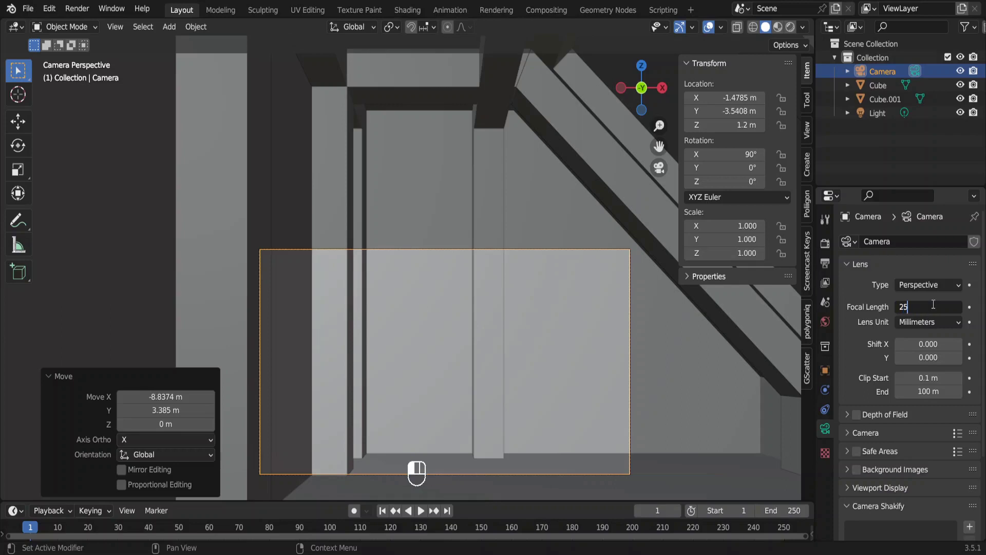
pyautogui.press('Return')
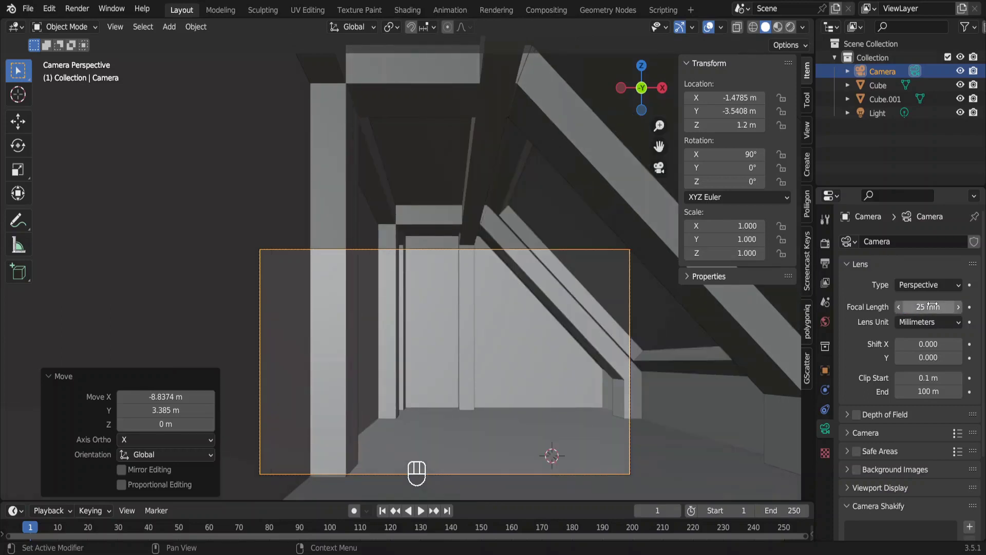
pyautogui.press('g')
pyautogui.press('x')
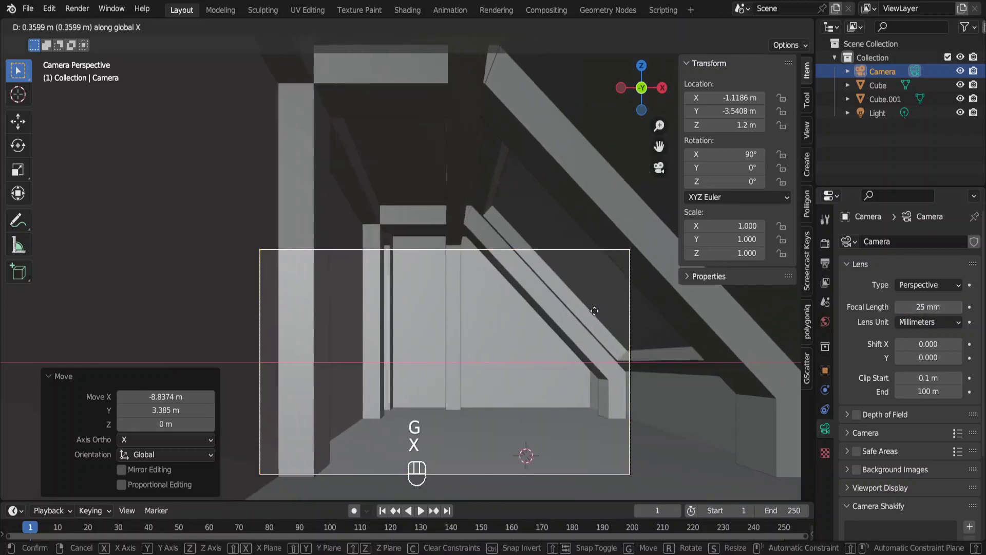
pyautogui.click(618, 314)
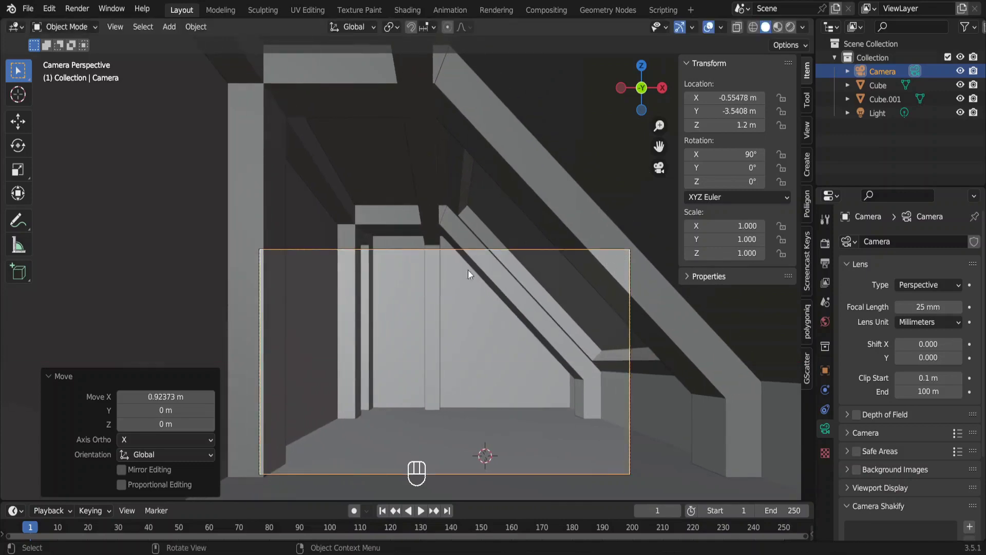
# Step: In front view, shift the attic mesh's left column of vertices 0.2 m outward along X
pyautogui.click(246, 307)
pyautogui.hotkey('alt', 'z')
pyautogui.press('Tab')
pyautogui.press('1')
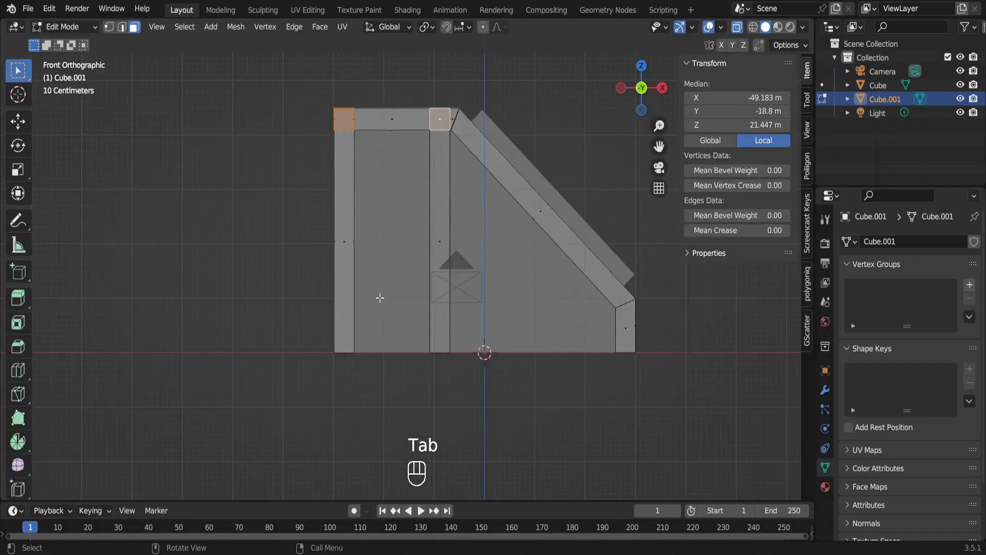
pyautogui.moveTo(365, 370); pyautogui.dragTo(366, 370)
pyautogui.press('g')
pyautogui.press('x')
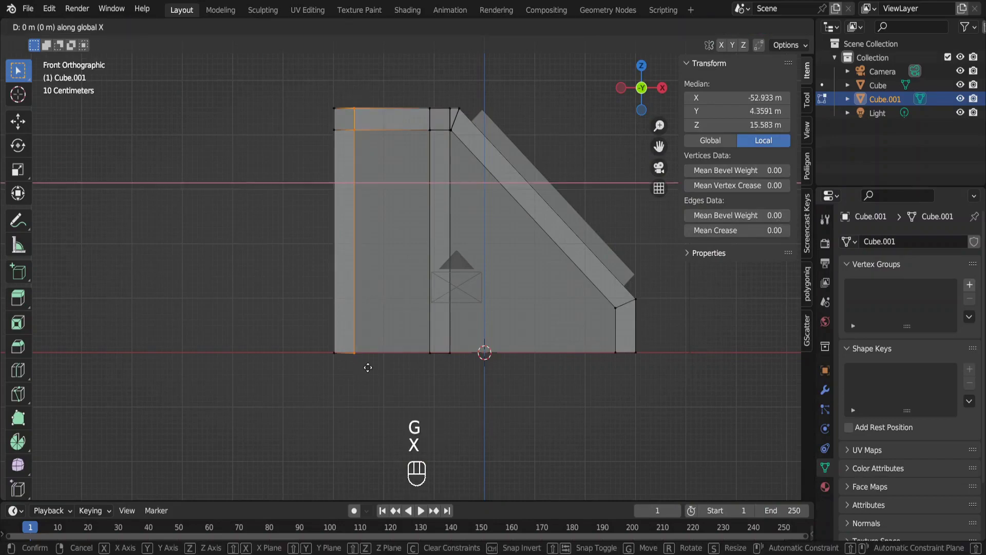
pyautogui.keyDown('ctrl'); pyautogui.click(359, 368); pyautogui.keyUp('ctrl')
# Step: In top view, extrude the top-left corner vertices 0.2 m
pyautogui.press('KP_7')
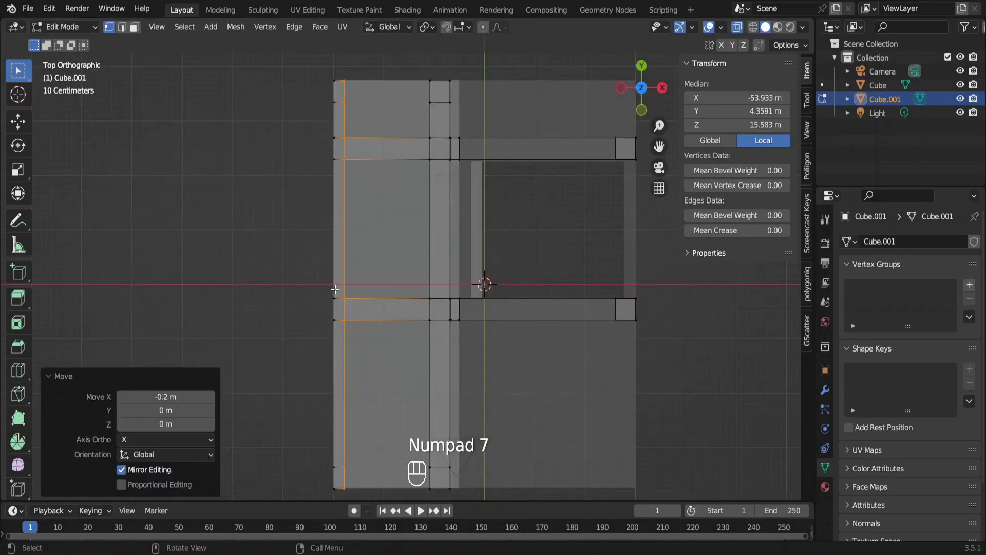
pyautogui.moveTo(342, 74); pyautogui.dragTo(352, 111)
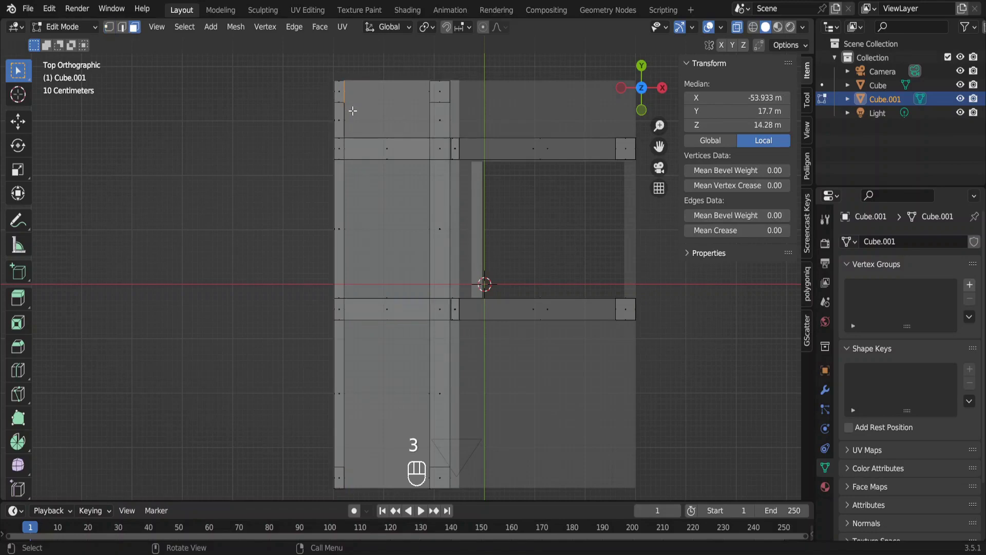
pyautogui.press('e')
pyautogui.keyDown('ctrl'); pyautogui.click(360, 114); pyautogui.keyUp('ctrl')
# Step: Return to the solid camera view in Object Mode and add an Archimesh rail window
pyautogui.press('KP_0')
pyautogui.press('Tab')
pyautogui.hotkey('alt', 'z')
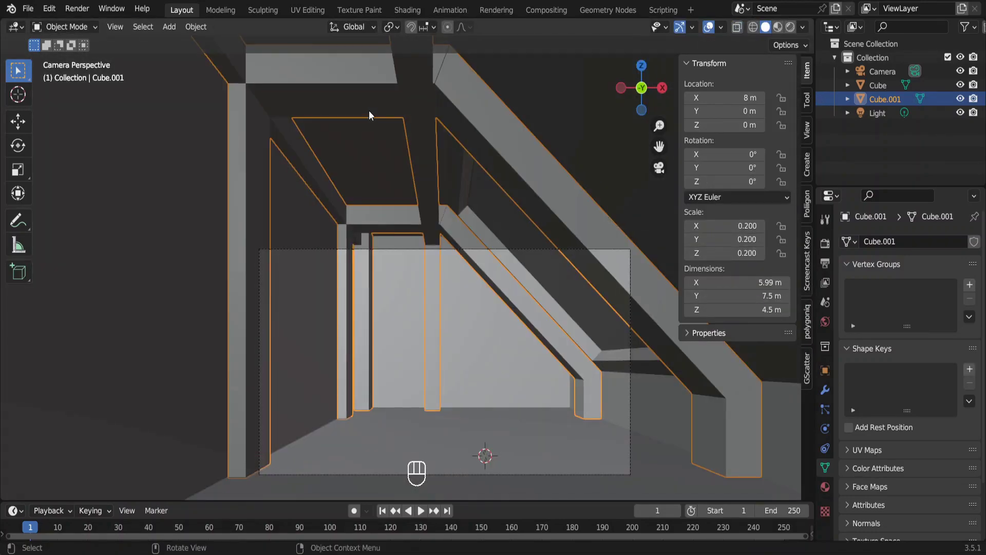
pyautogui.hotkey('shift', 'a')
pyautogui.moveTo(369, 111)
pyautogui.moveTo(473, 263)
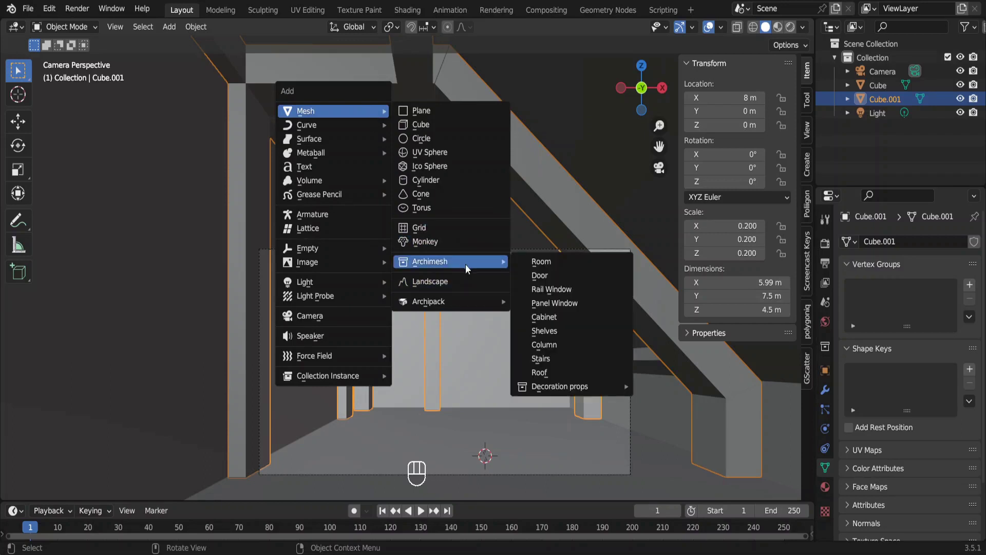
pyautogui.click(553, 289)
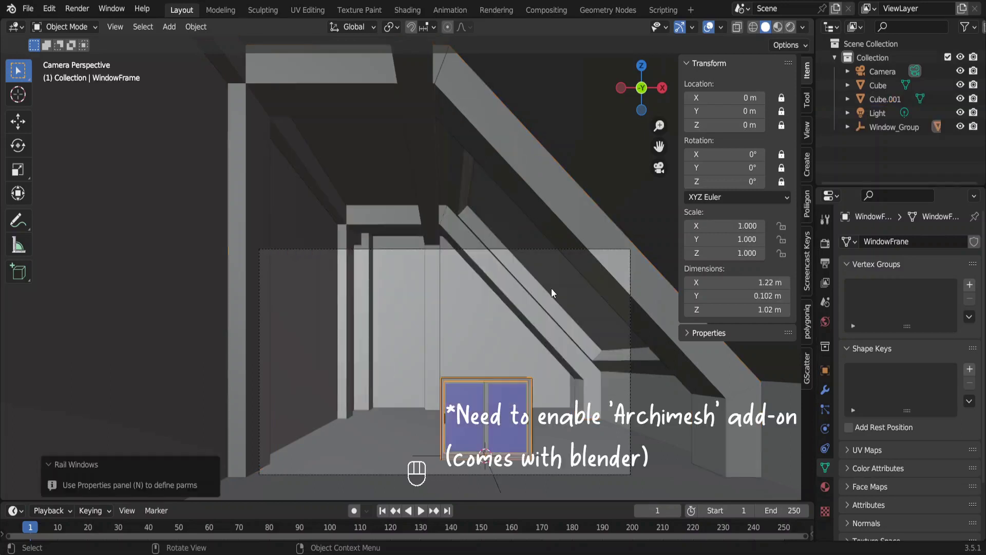
# Step: Try a 90° rotation in the window's creation settings, then undo it
pyautogui.click(807, 163)
pyautogui.click(727, 165)
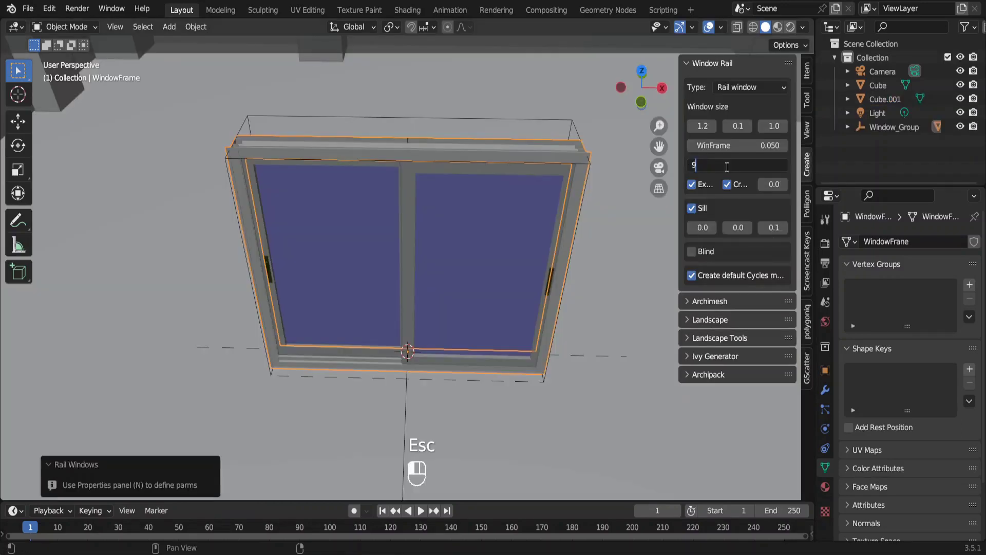
pyautogui.write('90')
pyautogui.press('Return')
pyautogui.press('KP_3')
pyautogui.hotkey('alt', 'z')
pyautogui.scroll(-7, 316, 423)
pyautogui.hotkey('ctrl', 'z')
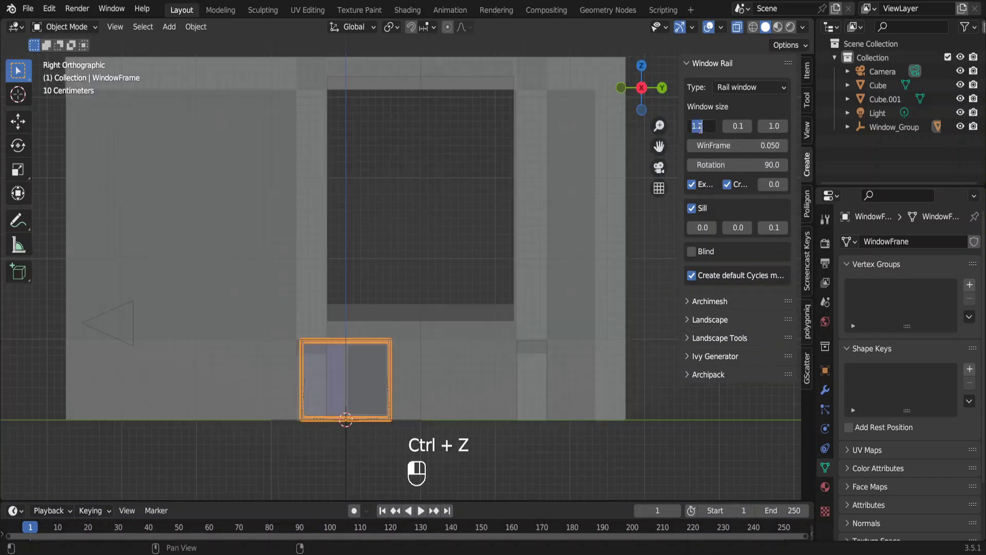
# Step: Rotate the window group -45° about Z, then turn X-ray off
pyautogui.hotkey('shift', 'z')
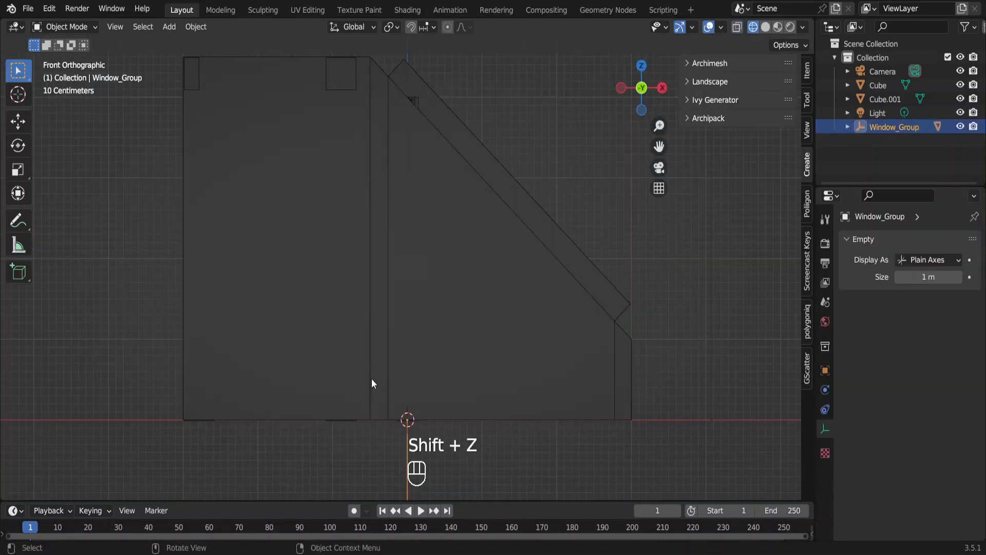
pyautogui.hotkey('alt', 'z')
pyautogui.press('r')
pyautogui.keyDown('ctrl'); pyautogui.click(420, 340); pyautogui.keyUp('ctrl')
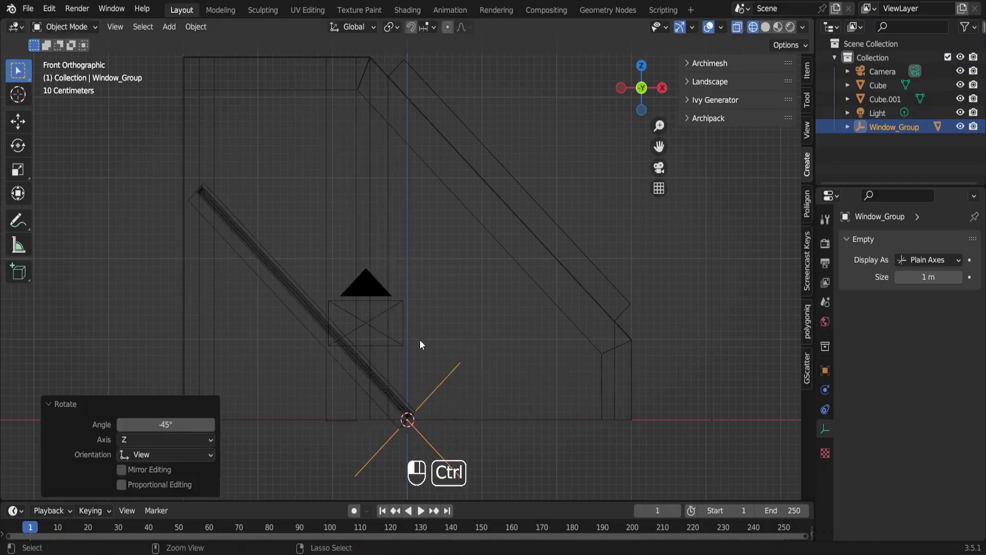
pyautogui.press('g')
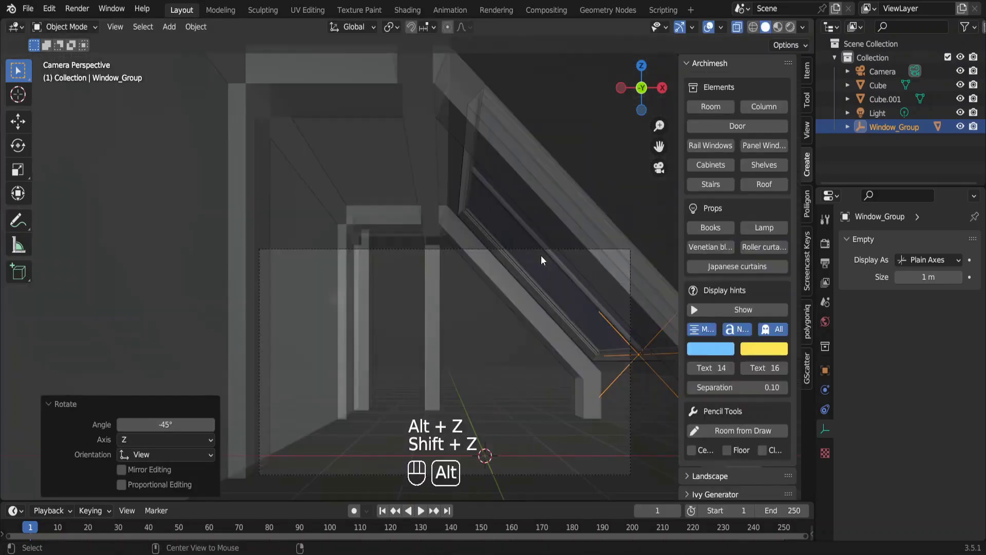
pyautogui.hotkey('alt', 'z')
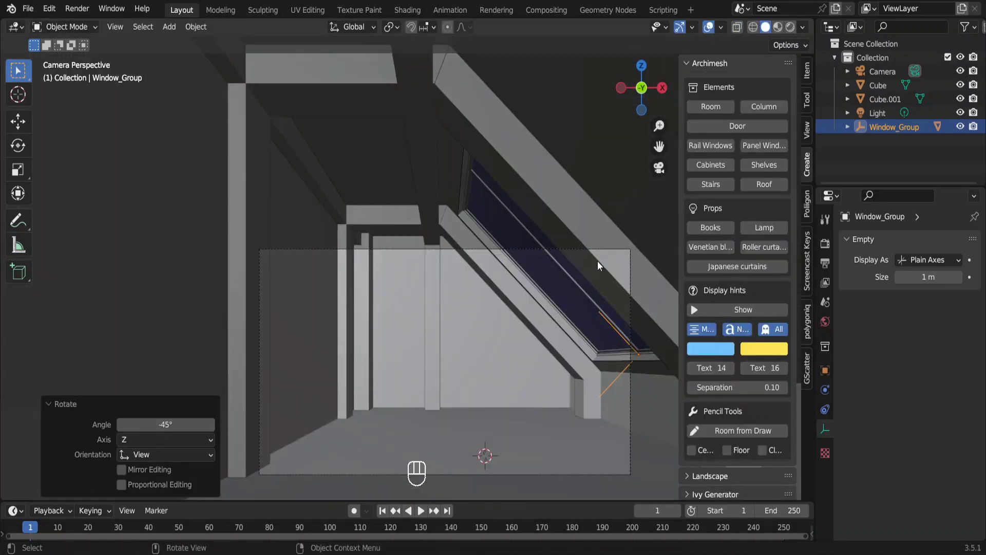
# Step: Switch the render engine to Cycles with 32 viewport max samples
pyautogui.click(824, 245)
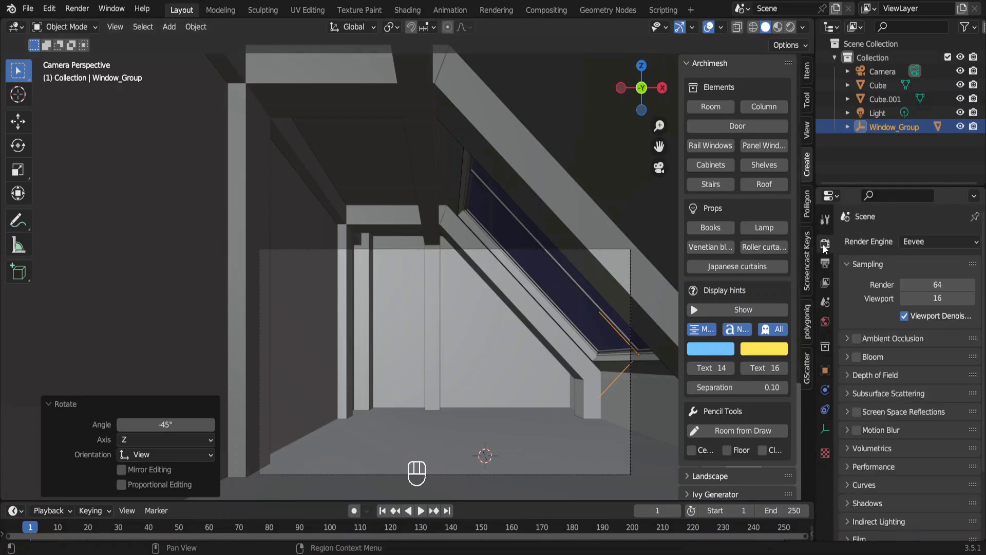
pyautogui.click(905, 243)
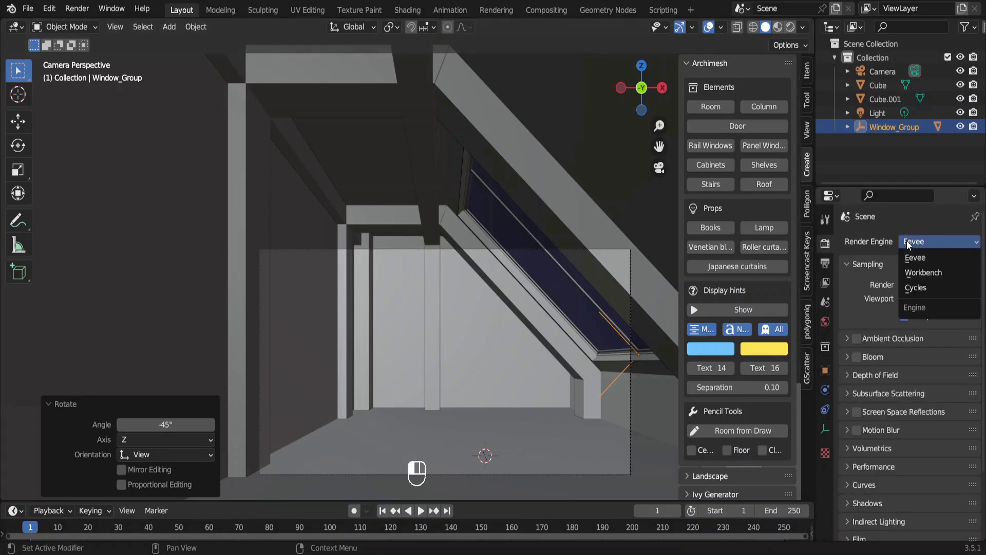
pyautogui.click(927, 289)
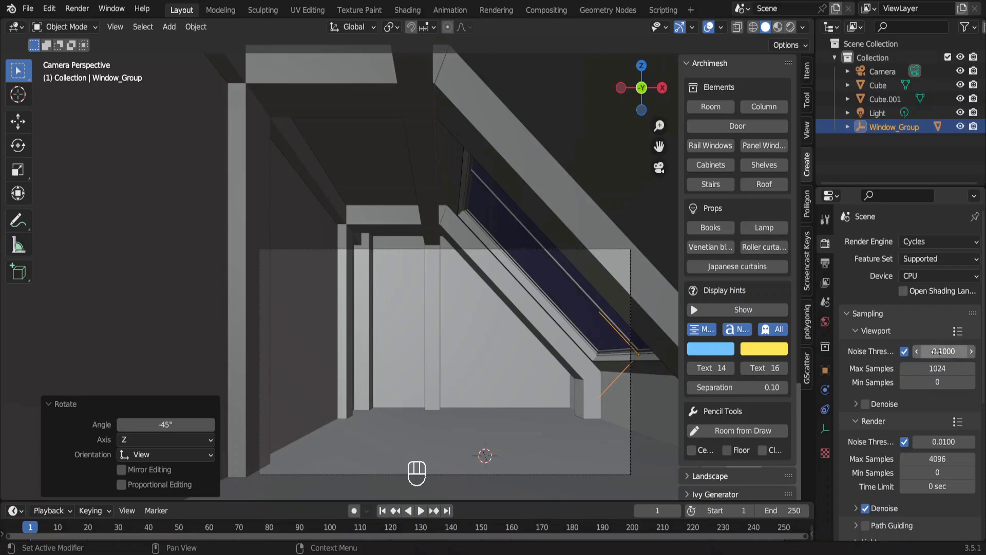
pyautogui.doubleClick(943, 369)
pyautogui.write('32')
pyautogui.press('Return')
# Step: Enable viewport denoising starting at sample 32 and set render max samples to 128
pyautogui.click(855, 404)
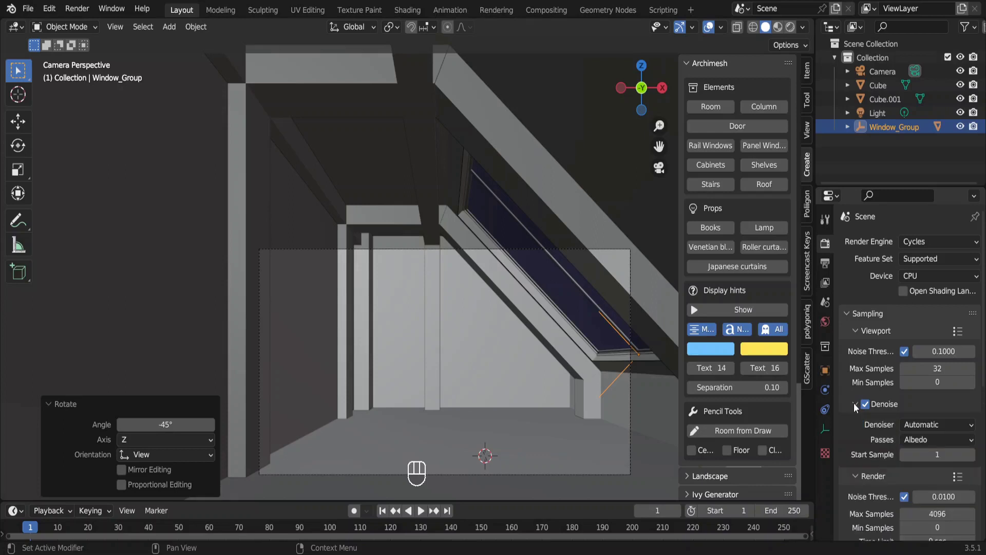
pyautogui.doubleClick(933, 455)
pyautogui.write('32')
pyautogui.press('Return')
pyautogui.doubleClick(947, 514)
pyautogui.write('128')
pyautogui.press('Return')
# Step: Set the Light Paths total maximum bounces to 5
pyautogui.scroll(-8, 947, 462)
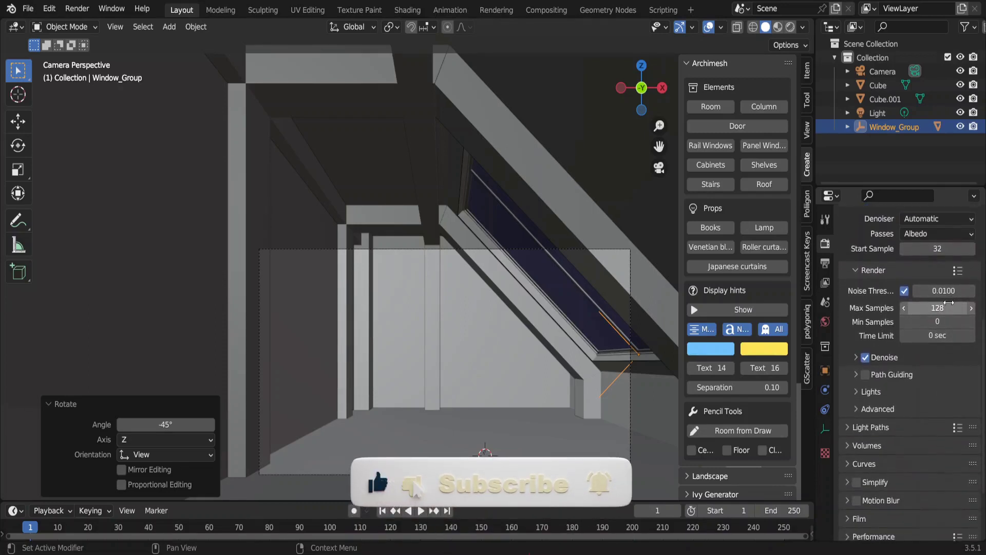
pyautogui.scroll(-1, 949, 300)
pyautogui.click(863, 406)
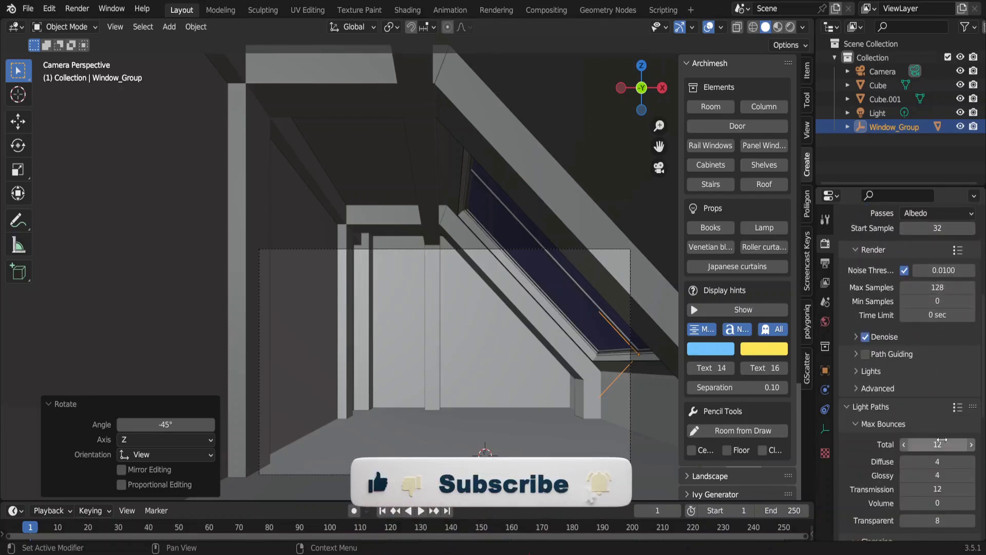
pyautogui.doubleClick(943, 443)
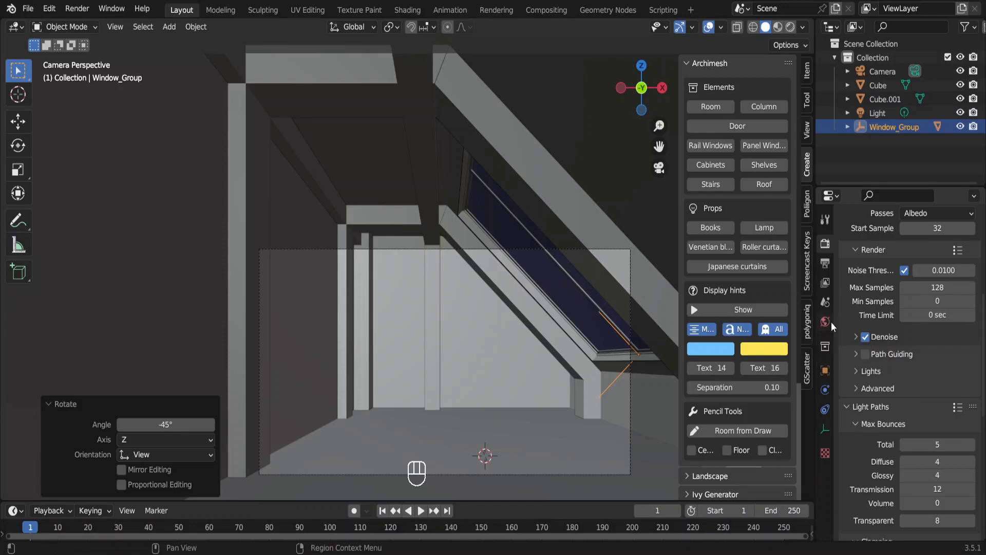
# Step: Set the world Color to an Environment Texture loaded from kloppenheim_03_2k.hdr
pyautogui.click(829, 323)
pyautogui.click(902, 328)
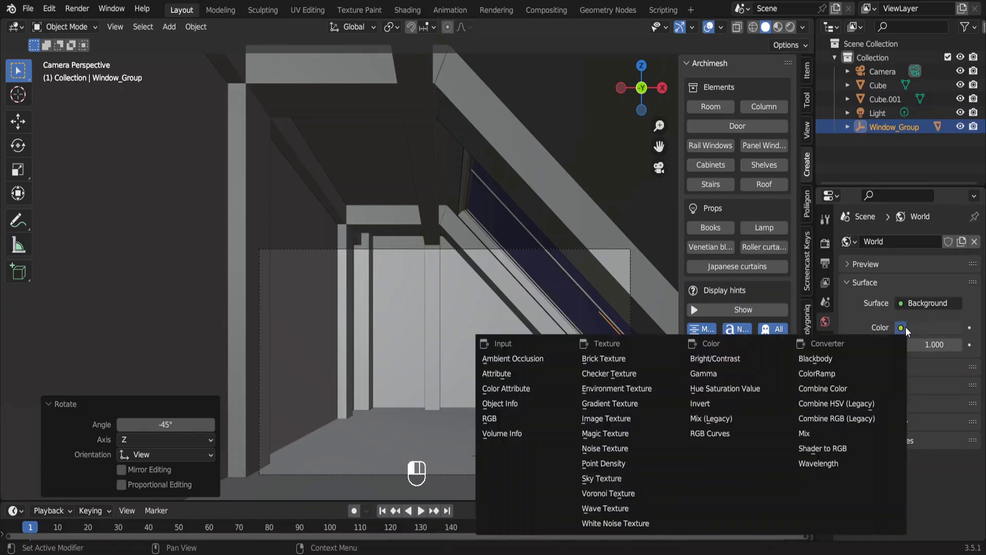
pyautogui.click(627, 386)
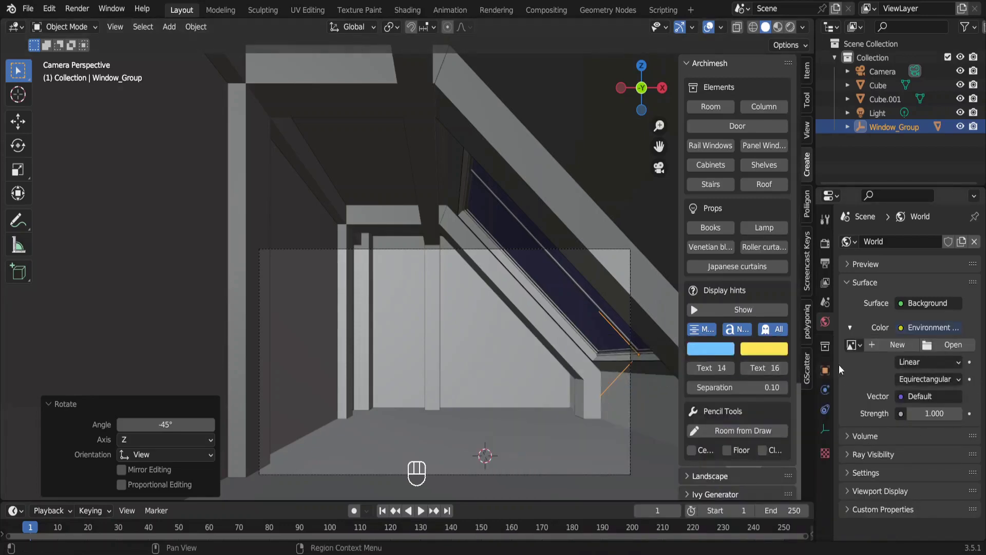
pyautogui.click(944, 344)
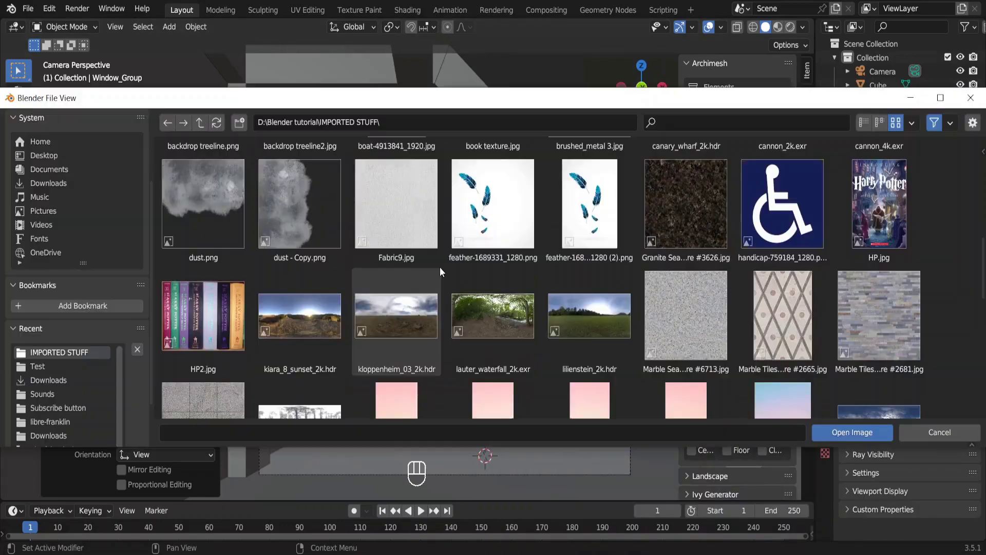
pyautogui.doubleClick(414, 316)
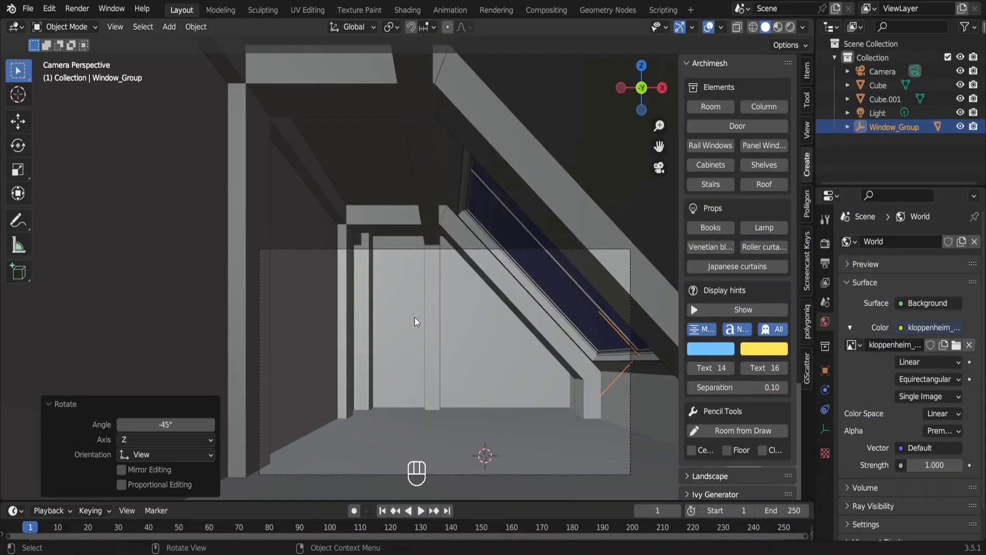
# Step: Limit rendering to a border around the camera frame, preview it rendered, then return to Solid
pyautogui.hotkey('ctrl', 'b')
pyautogui.moveTo(219, 239); pyautogui.dragTo(649, 489)
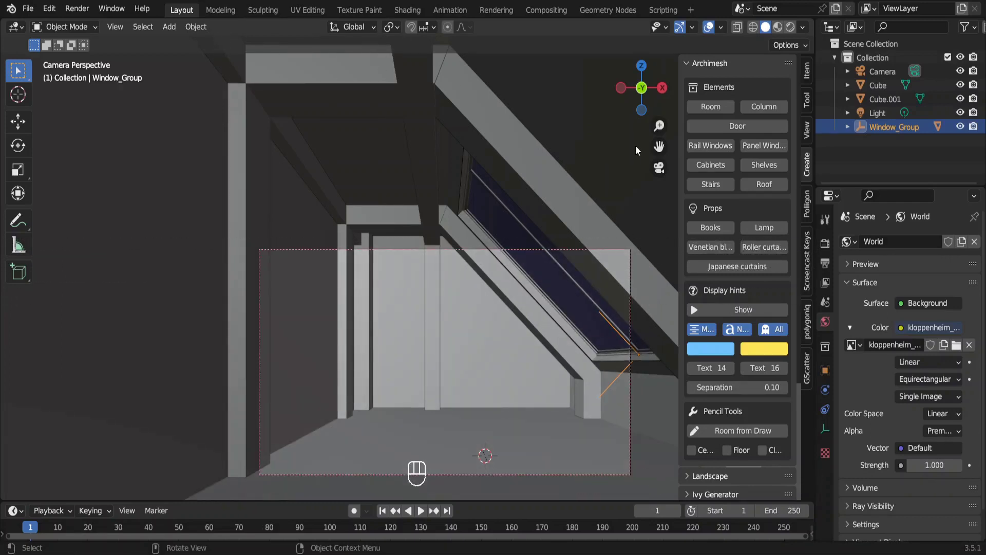
pyautogui.click(790, 29)
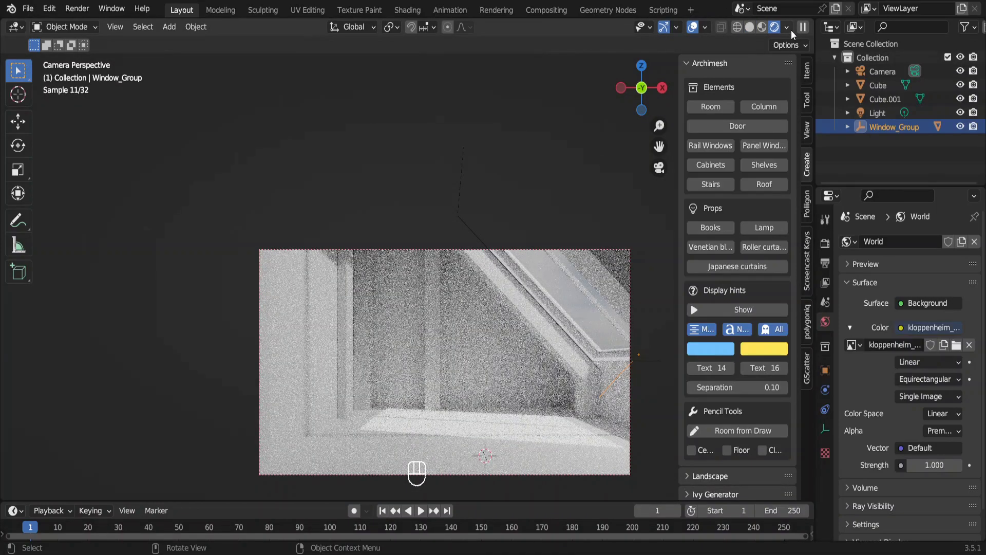
pyautogui.click(751, 29)
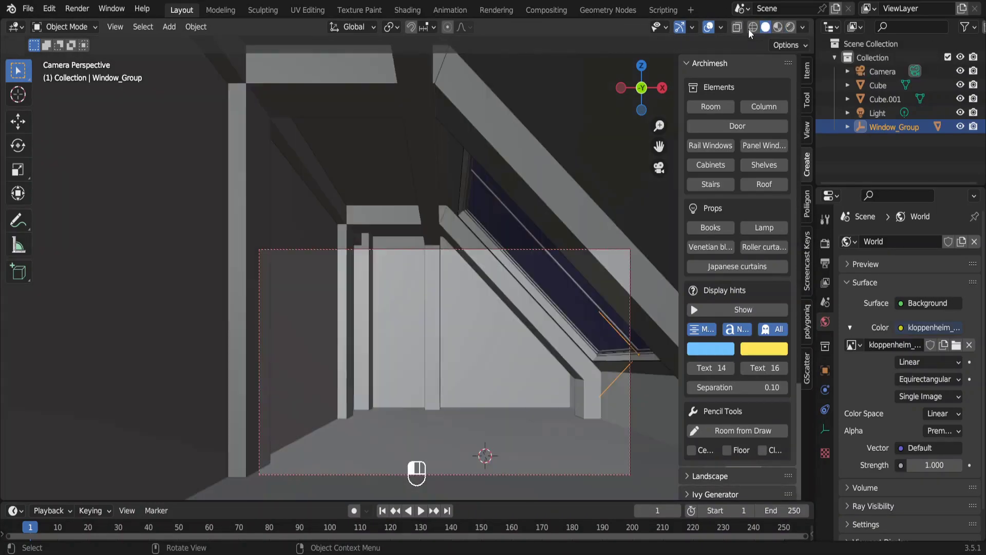
# Step: In the Shading workspace, merge areas into a wide 3D viewport looking through the camera
pyautogui.click(401, 10)
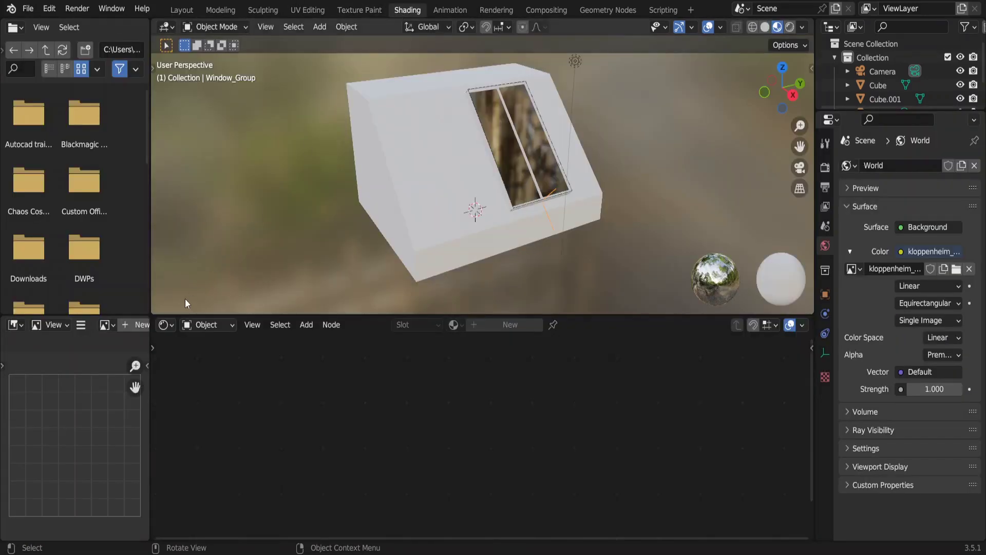
pyautogui.moveTo(155, 320); pyautogui.dragTo(30, 145)
pyautogui.click(26, 26)
pyautogui.click(36, 65)
pyautogui.moveTo(149, 198); pyautogui.dragTo(345, 198)
pyautogui.press('KP_0')
# Step: Add Texture Coordinate and Mapping nodes to the world environment image with Ctrl+T, then return to Layout
pyautogui.click(410, 26)
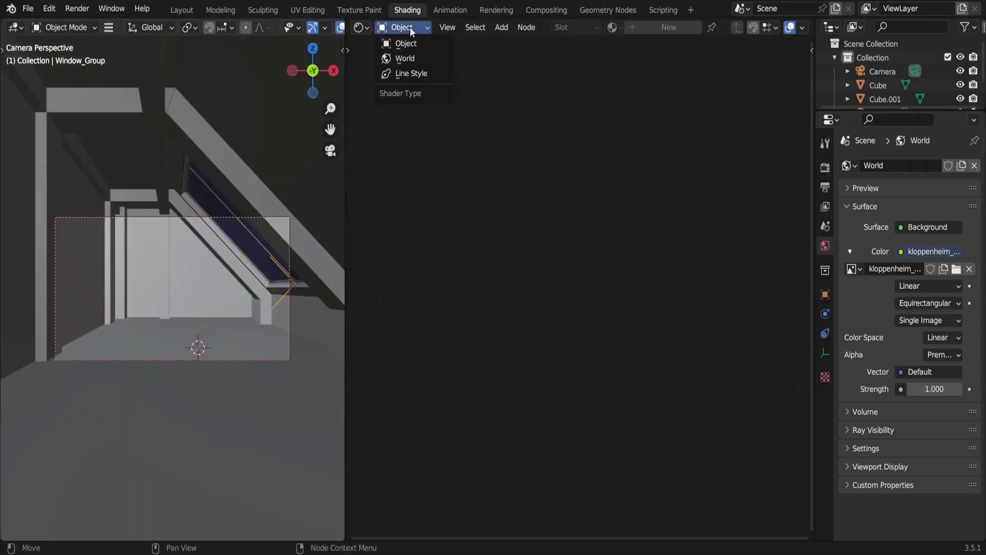
pyautogui.click(415, 62)
pyautogui.moveTo(476, 181); pyautogui.dragTo(494, 236)
pyautogui.click(529, 205)
pyautogui.hotkey('ctrl', 't')
pyautogui.click(451, 258)
pyautogui.click(231, 303)
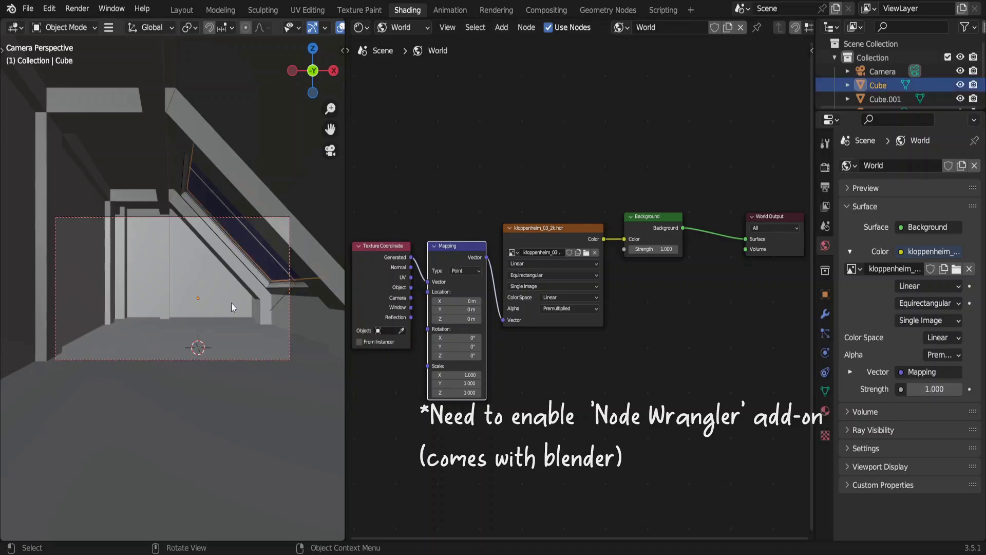
pyautogui.click(182, 13)
# Step: Expand the world Vector Mapping and rotate the environment -13.4° around Z in Rendered view
pyautogui.press('n')
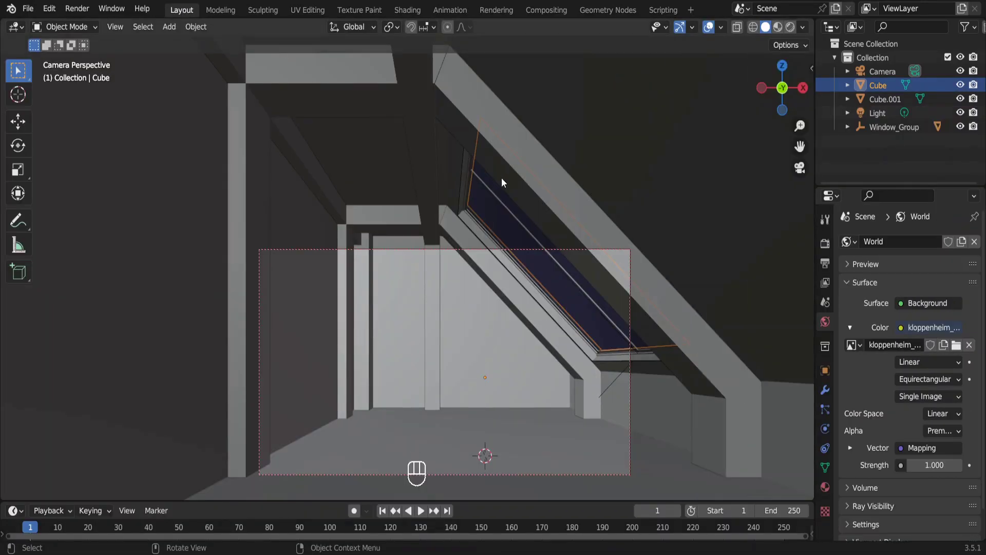
pyautogui.click(850, 448)
pyautogui.scroll(-7, 852, 443)
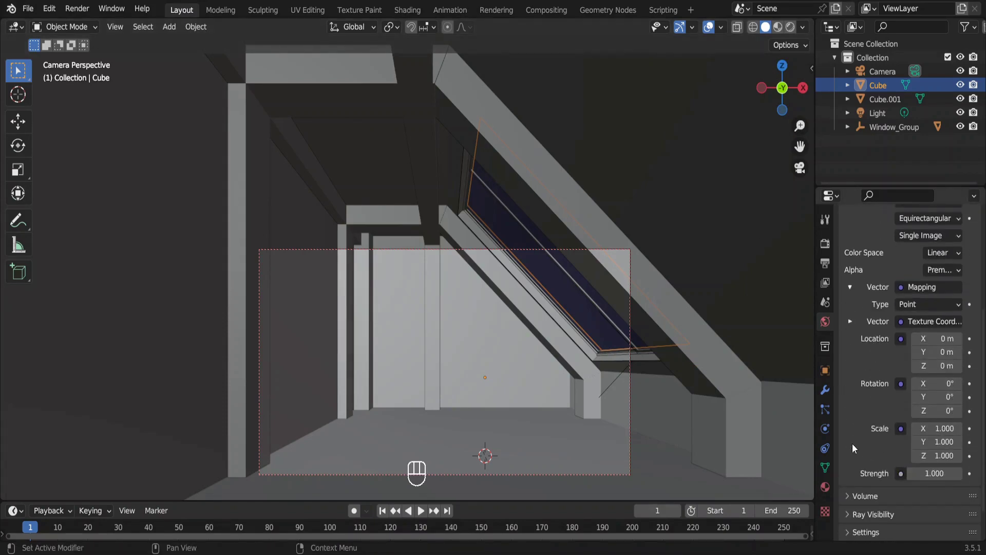
pyautogui.click(790, 27)
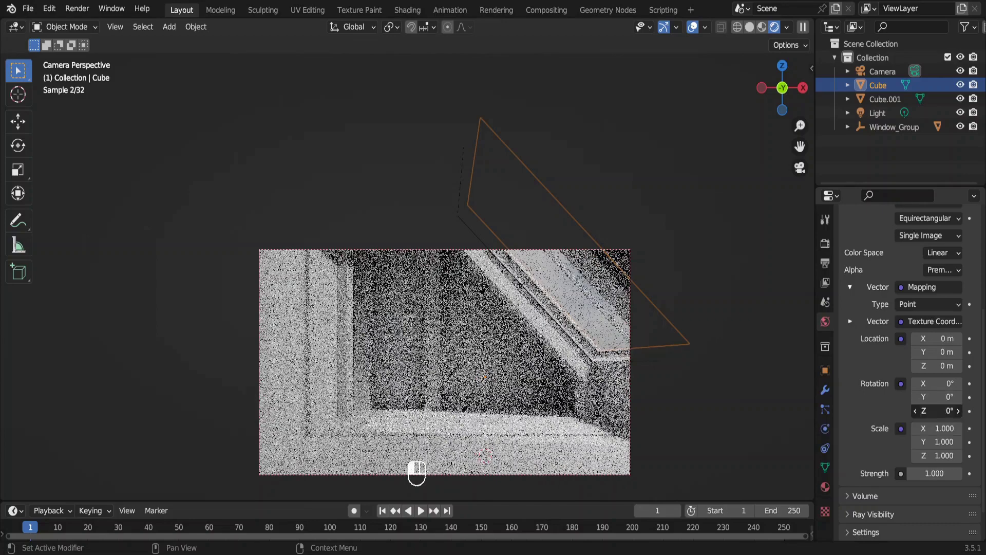
pyautogui.moveTo(940, 411); pyautogui.dragTo(945, 411)
pyautogui.press('KP_0')
# Step: Replace the environment image with spiaggia_di_mondello_4k.hdr
pyautogui.scroll(4, 906, 334)
pyautogui.scroll(3, 906, 334)
pyautogui.click(955, 345)
pyautogui.scroll(-15, 628, 309)
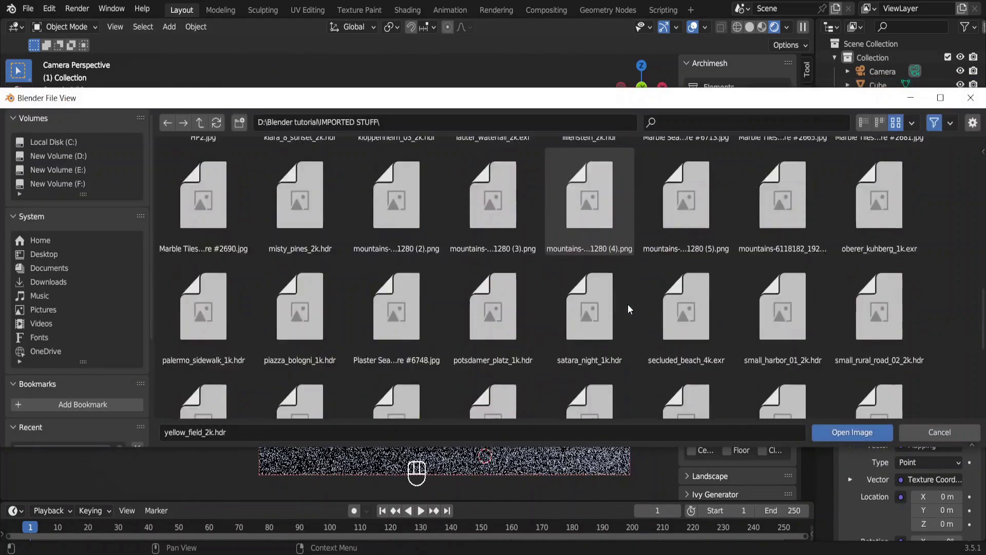
pyautogui.scroll(2, 628, 309)
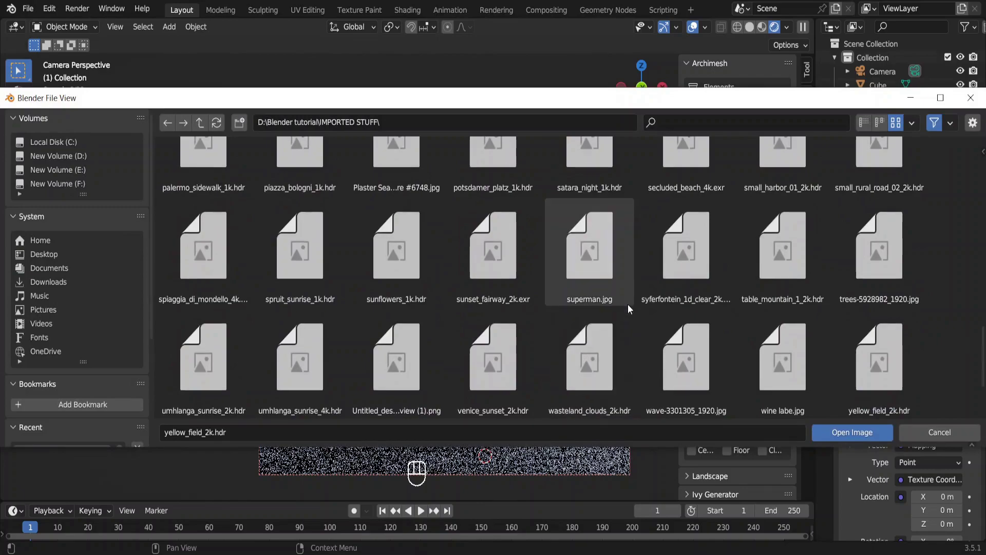
pyautogui.doubleClick(235, 288)
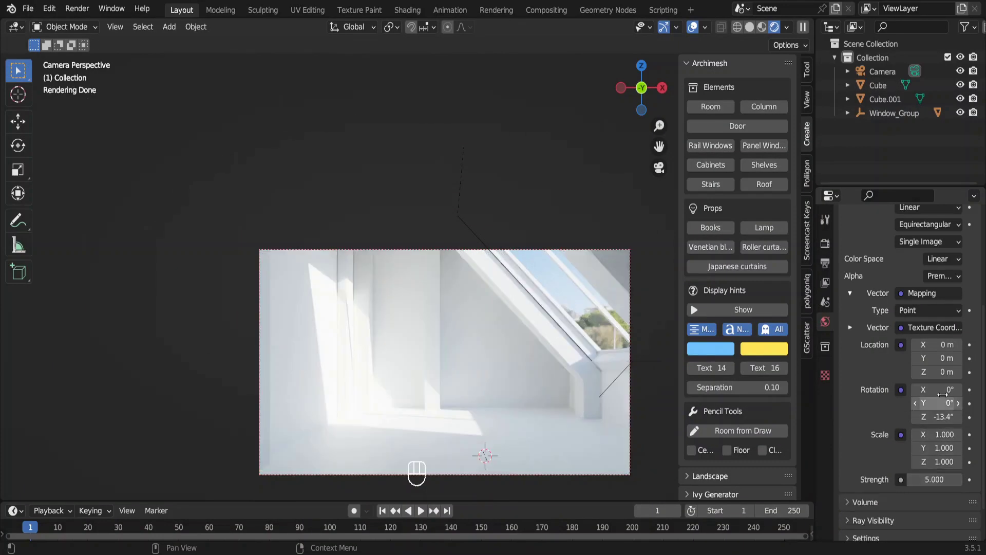
# Step: Set the environment mapping Location Z to 0.1 m and return to Solid shading
pyautogui.click(943, 372)
pyautogui.write('0.1')
pyautogui.press('Return')
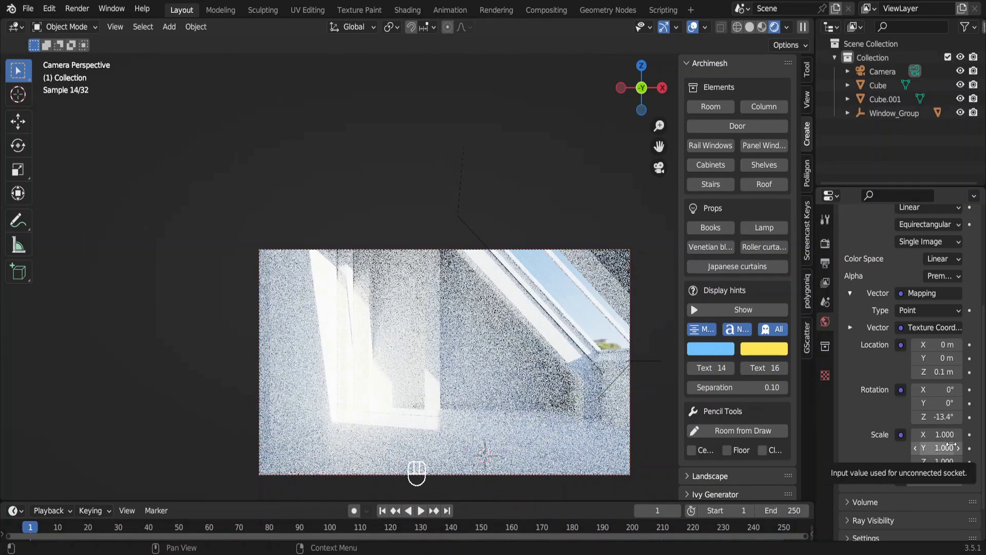
pyautogui.click(751, 27)
pyautogui.keyDown('shift'); pyautogui.moveTo(595, 285); pyautogui.dragTo(509, 228, button='middle'); pyautogui.keyUp('shift')
# Step: Add a 0.2 m cube and move it 1 m up along Z
pyautogui.hotkey('shift', 'a')
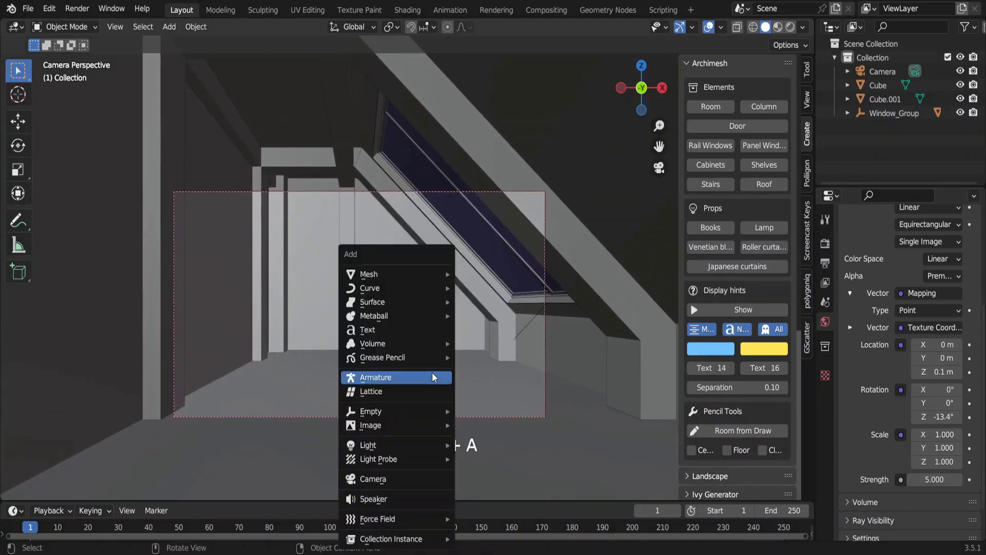
pyautogui.moveTo(438, 280)
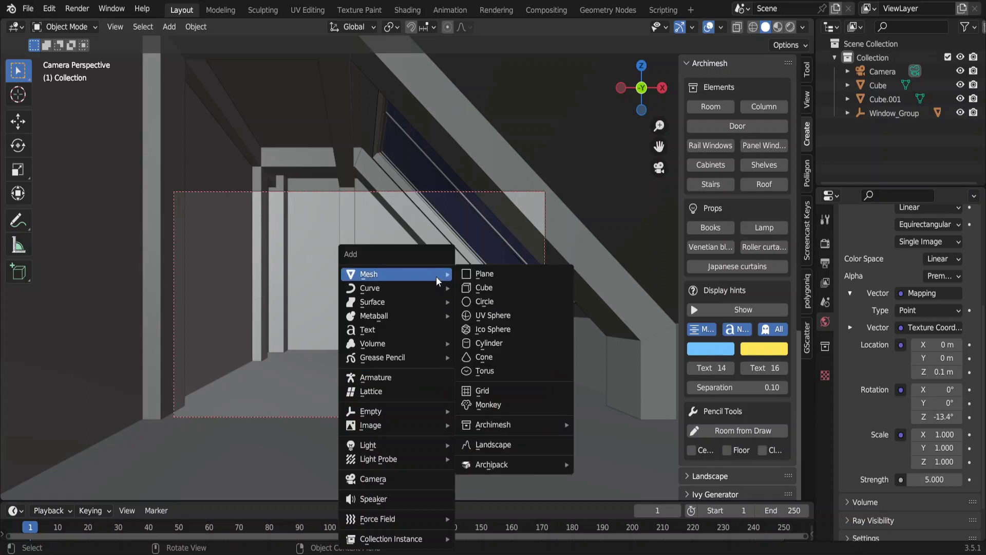
pyautogui.click(482, 288)
pyautogui.click(175, 366)
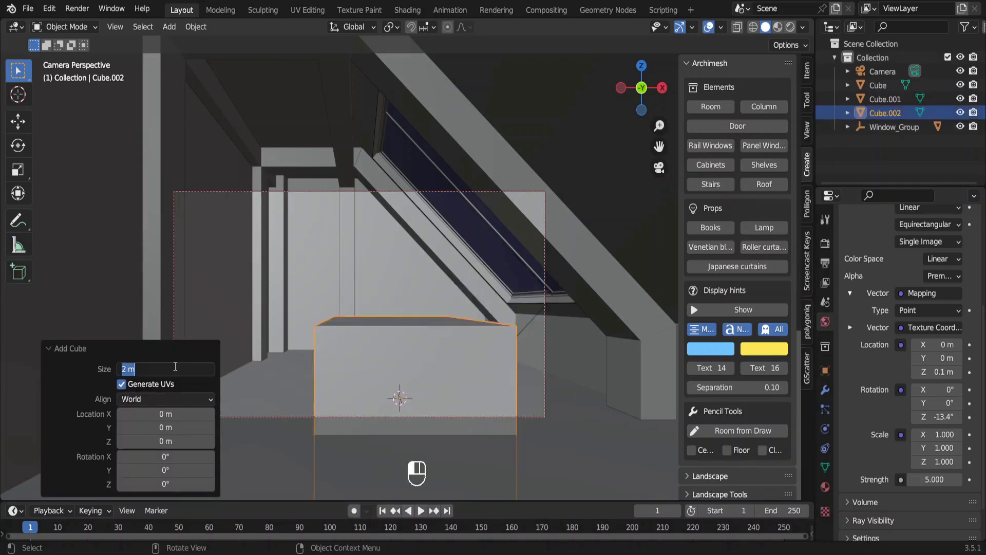
pyautogui.write('.2')
pyautogui.press('Return')
pyautogui.write('gz1')
pyautogui.press('Return')
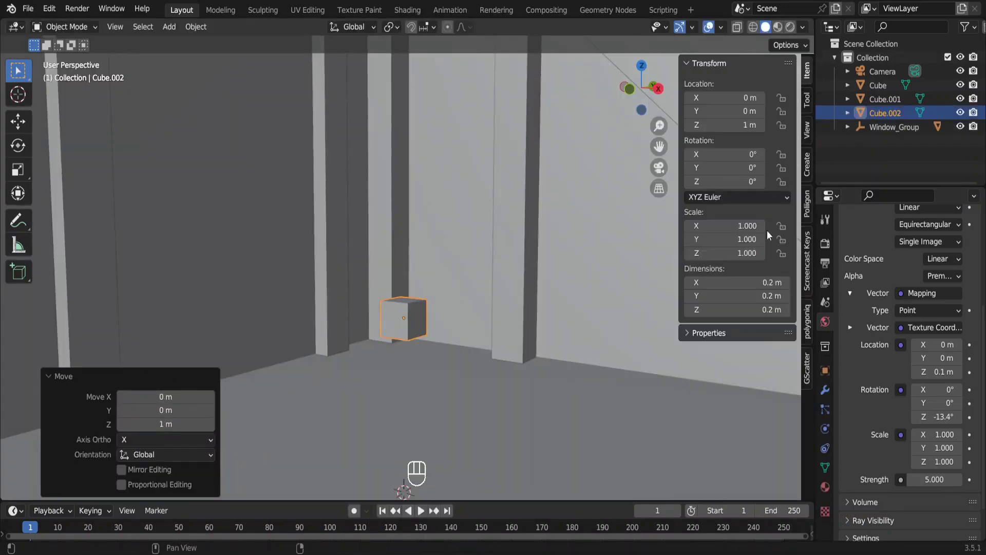
# Step: Set the cube's dimensions to X 0.02 m and Z 2 m
pyautogui.click(747, 283)
pyautogui.press('Right')
pyautogui.write('0')
pyautogui.press('Tab')
pyautogui.press('Tab')
pyautogui.write('2')
pyautogui.press('Return')
pyautogui.scroll(5, 905, 386)
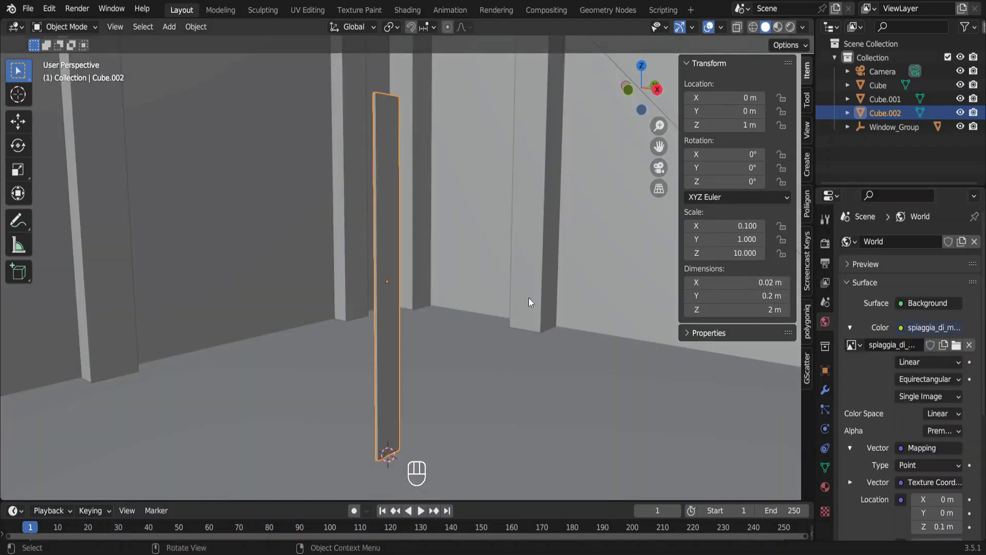
# Step: Isolate the post and add an Array modifier offsetting the copy 0.1 along Z
pyautogui.press('KP_Divide')
pyautogui.click(825, 391)
pyautogui.click(880, 241)
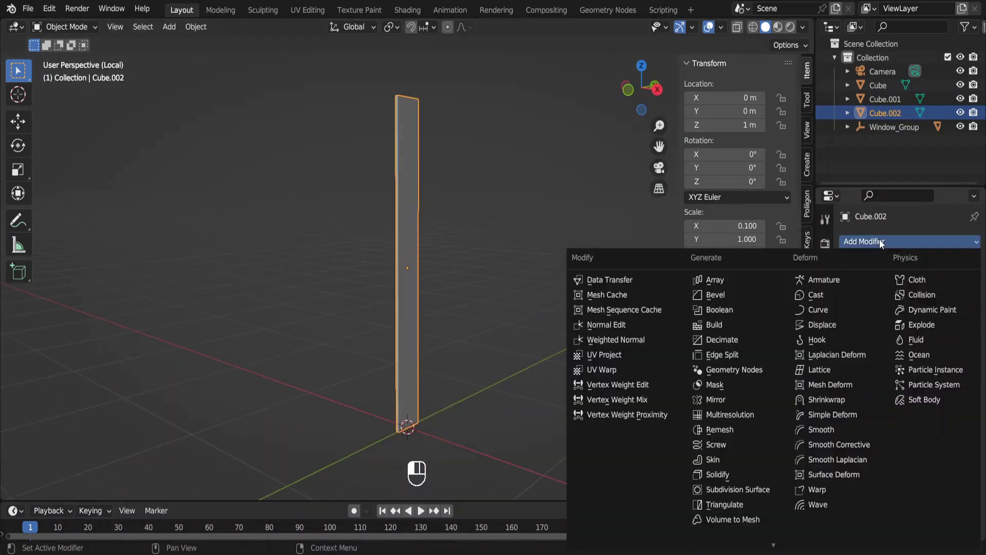
pyautogui.click(725, 280)
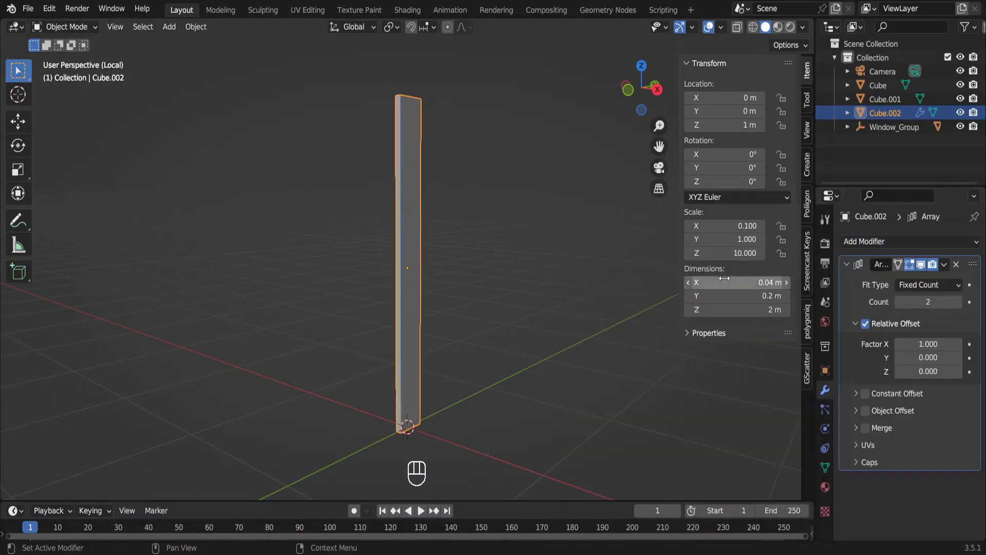
pyautogui.click(922, 345)
pyautogui.write('0')
pyautogui.press('Return')
pyautogui.click(924, 356)
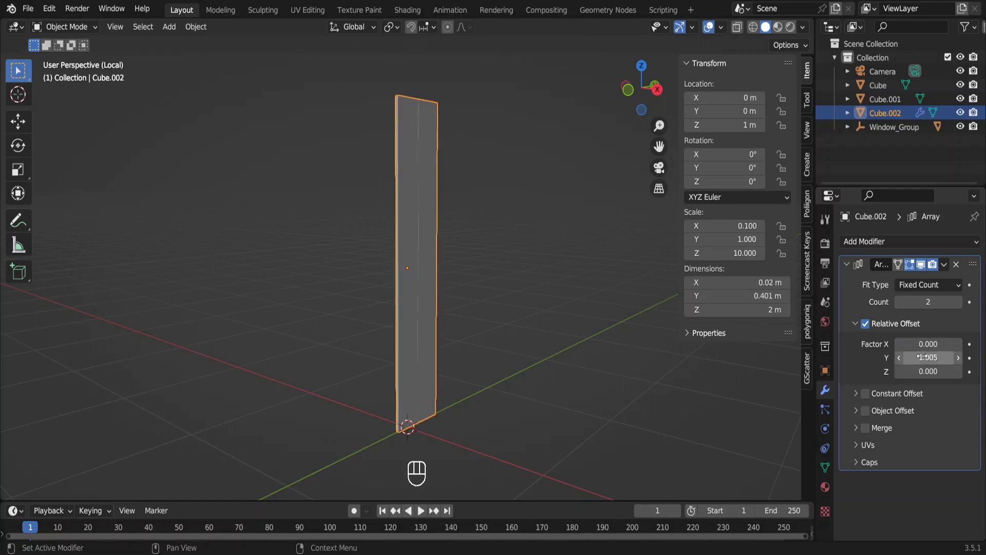
pyautogui.moveTo(486, 215); pyautogui.dragTo(486, 214, button='middle')
pyautogui.scroll(4, 486, 215)
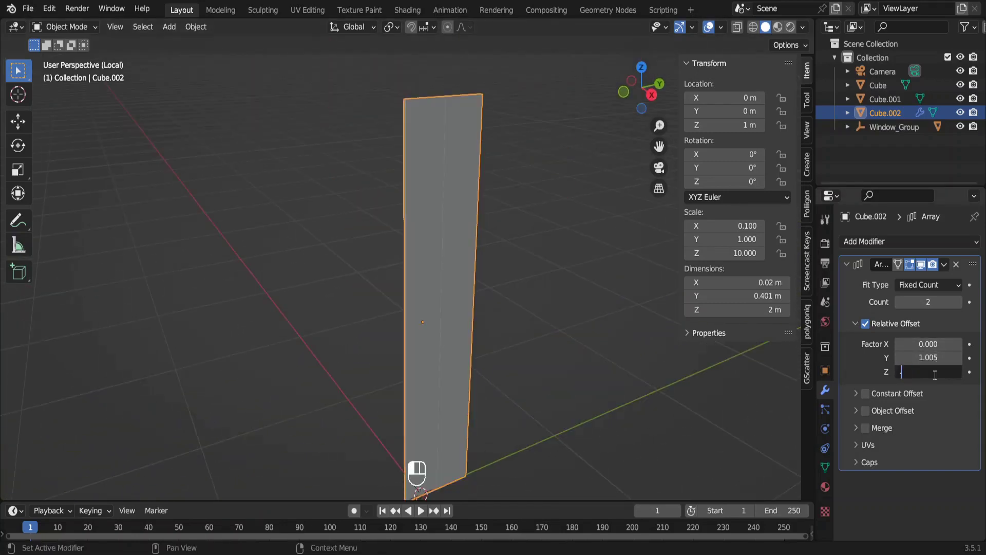
pyautogui.write('0.1')
pyautogui.press('Return')
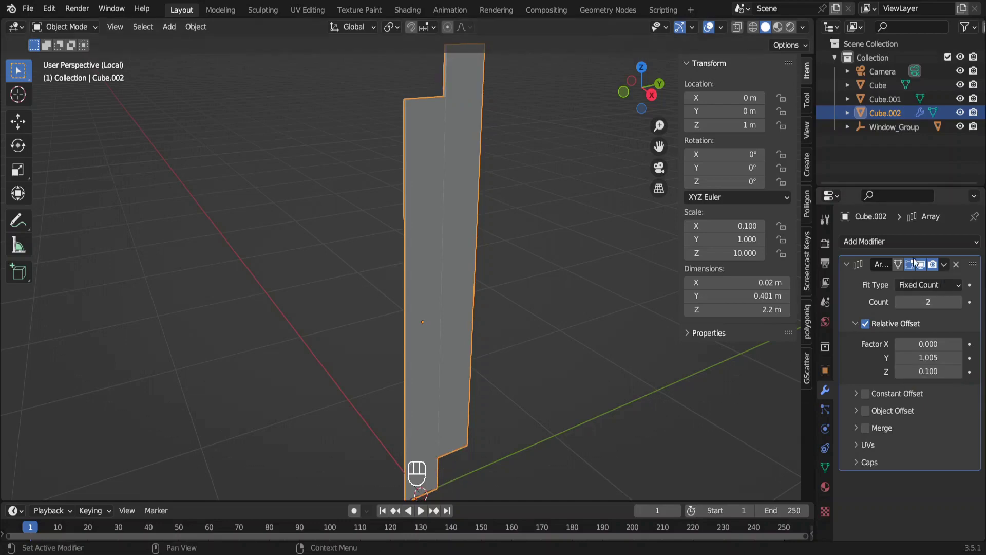
pyautogui.click(847, 263)
# Step: Add a second Array with Y offset 1.005 to make a row of 17 planks
pyautogui.click(868, 241)
pyautogui.click(704, 282)
pyautogui.click(929, 376)
pyautogui.write('1')
pyautogui.press('Return')
pyautogui.click(913, 363)
pyautogui.write('0')
pyautogui.press('Return')
pyautogui.doubleClick(928, 375)
pyautogui.write('1.005')
pyautogui.press('Return')
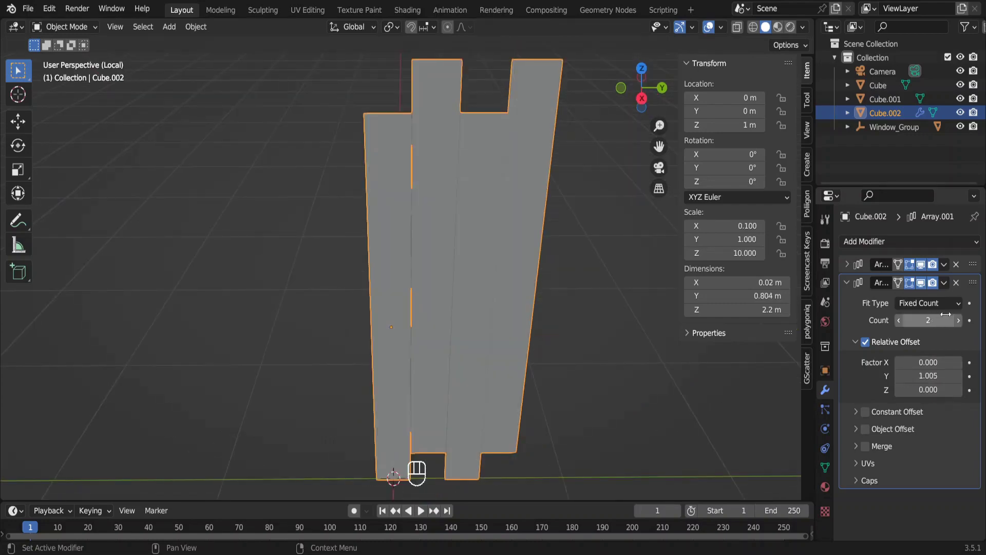
pyautogui.moveTo(952, 313); pyautogui.dragTo(966, 320)
pyautogui.moveTo(566, 327); pyautogui.dragTo(514, 329, button='middle')
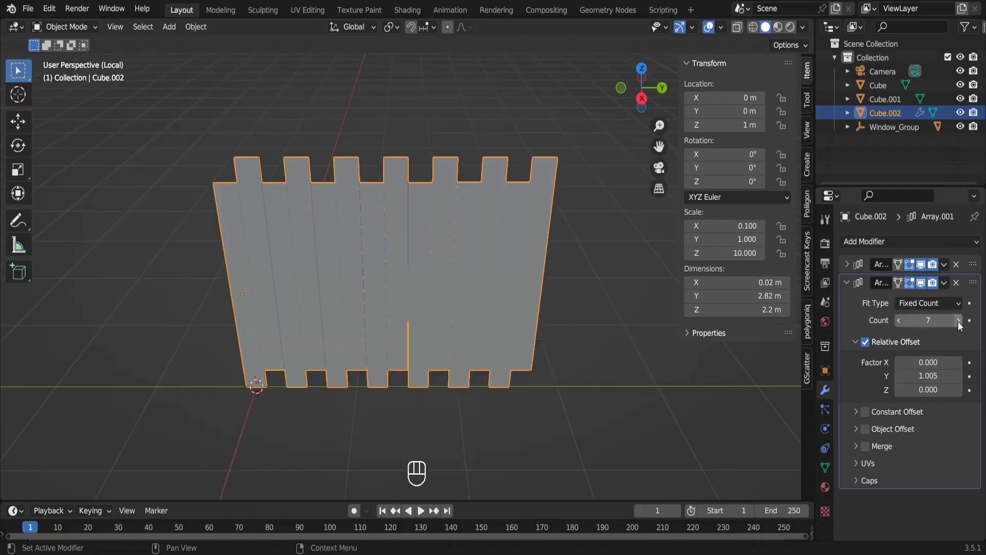
pyautogui.moveTo(966, 319); pyautogui.dragTo(959, 324)
pyautogui.click(959, 320)
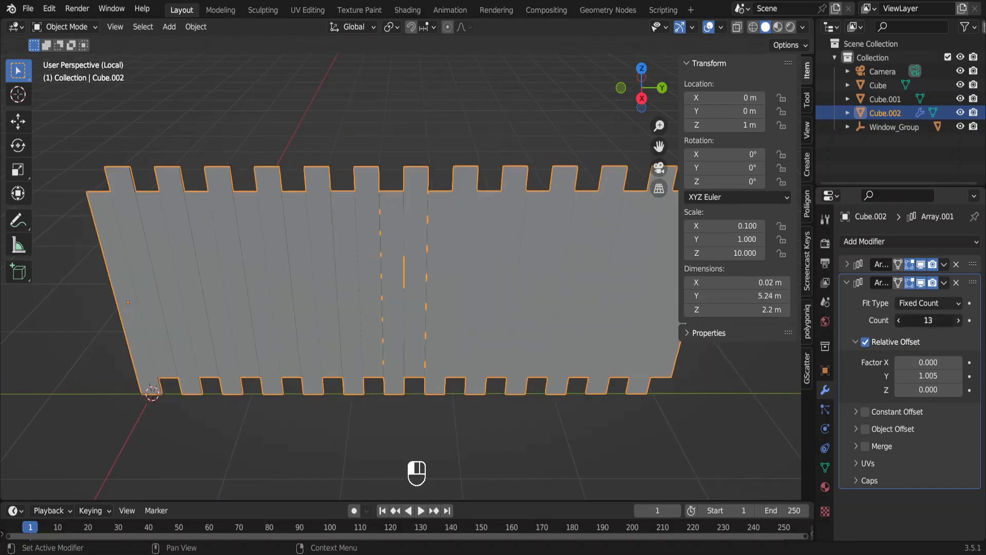
pyautogui.click(959, 320)
pyautogui.click(959, 320)
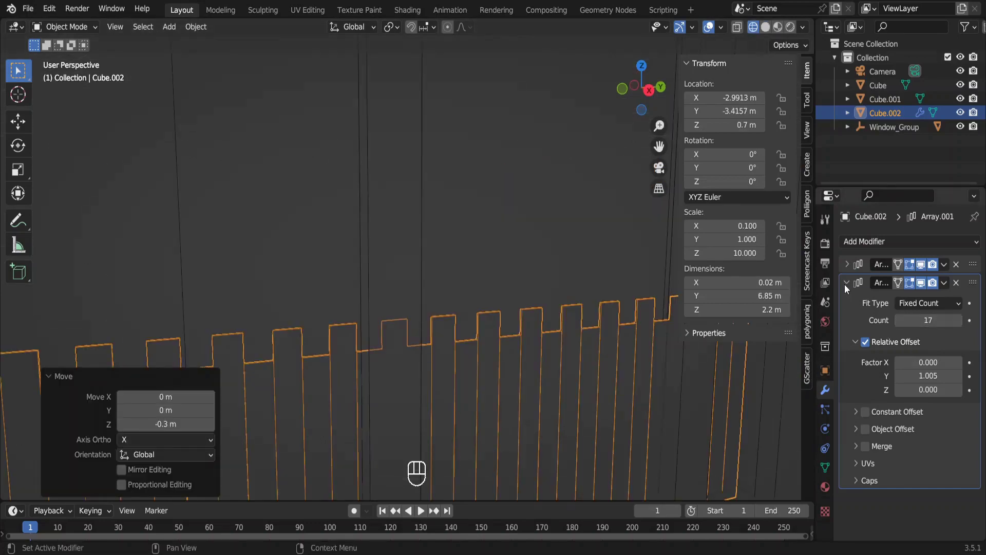
pyautogui.click(847, 283)
# Step: Add a third Array with Z offset 0.91 and count 3 for three plank rows
pyautogui.click(849, 240)
pyautogui.click(712, 280)
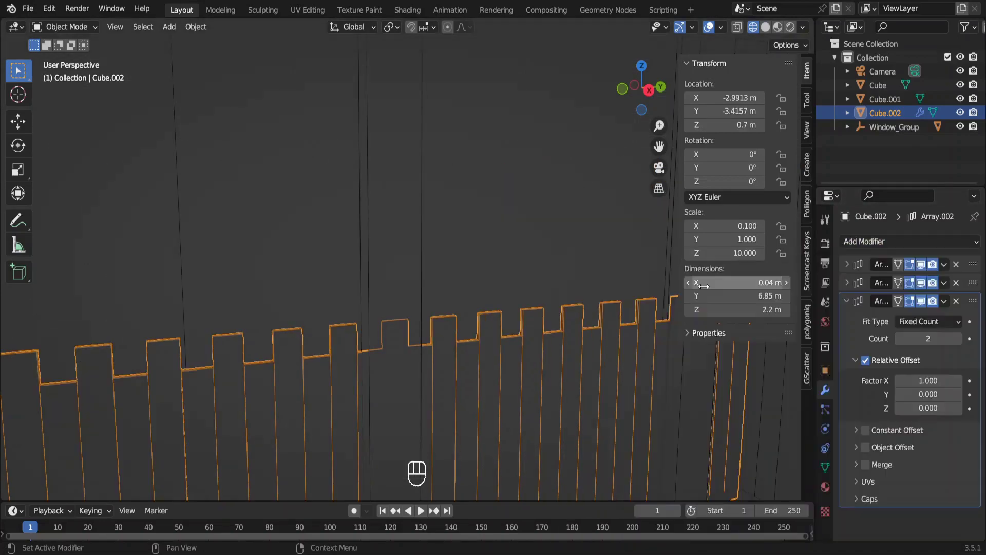
pyautogui.click(927, 408)
pyautogui.write('1')
pyautogui.press('Return')
pyautogui.click(928, 380)
pyautogui.write('0')
pyautogui.press('Return')
pyautogui.click(902, 408)
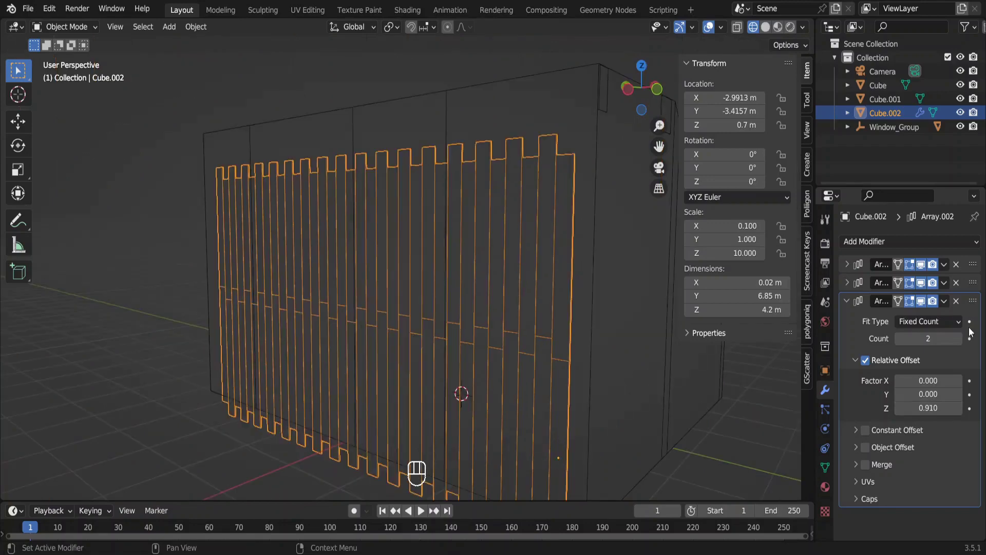
pyautogui.click(959, 338)
# Step: Move the flooring copy Cube.003 down along Z to ground level
pyautogui.press('g')
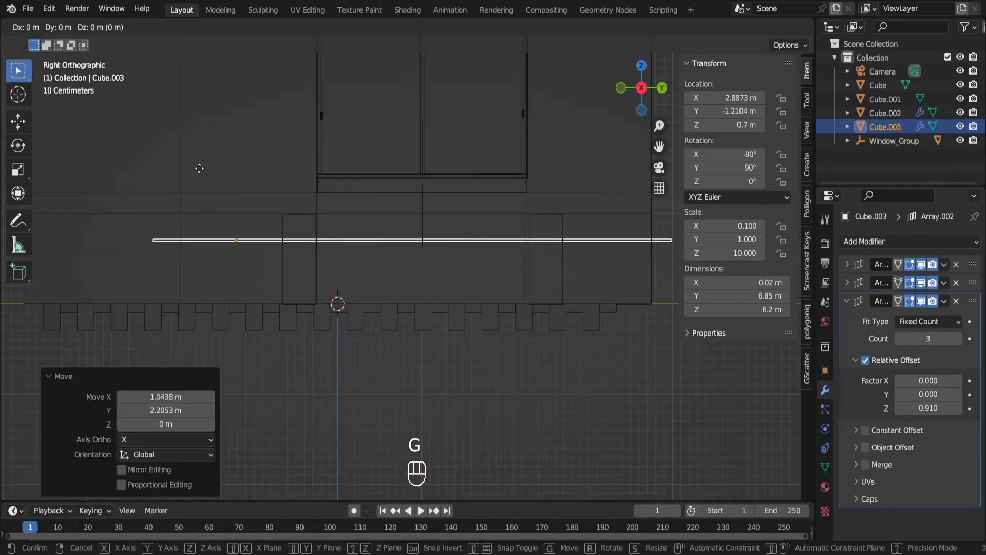
pyautogui.press('z')
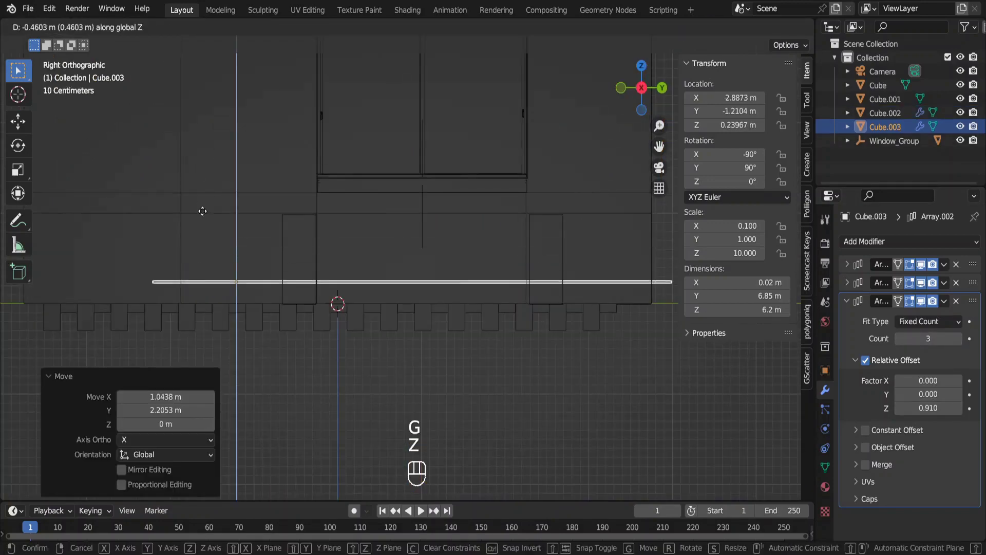
pyautogui.hotkey('shift', 'ctrl')
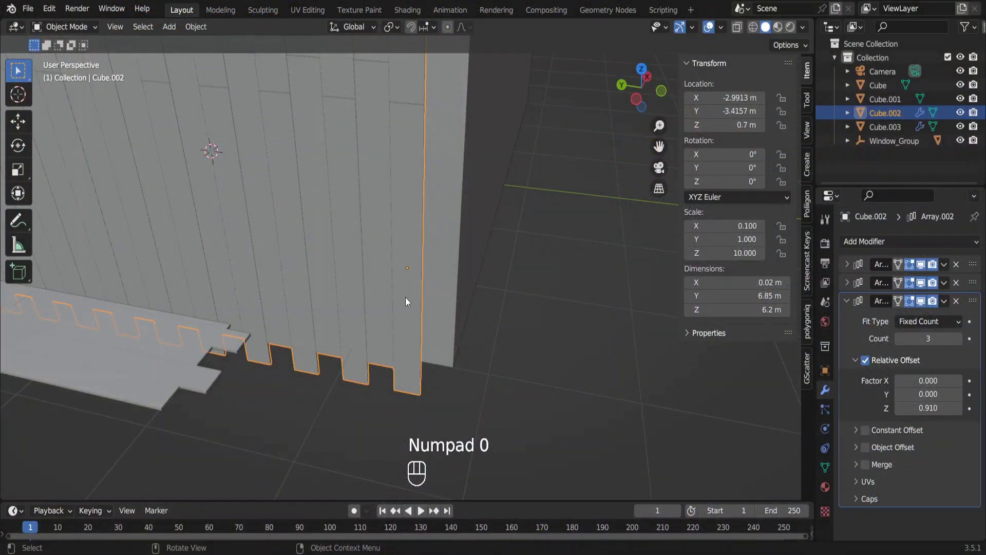
# Step: Apply Cube.002's scale, cube-project UVs on all its geometry, then view through the camera
pyautogui.hotkey('ctrl', 'a')
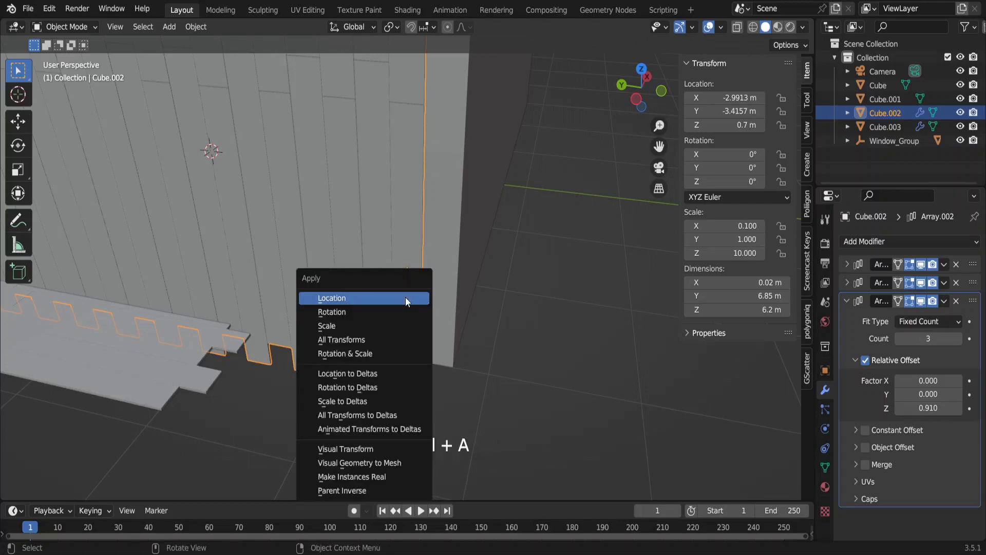
pyautogui.click(373, 324)
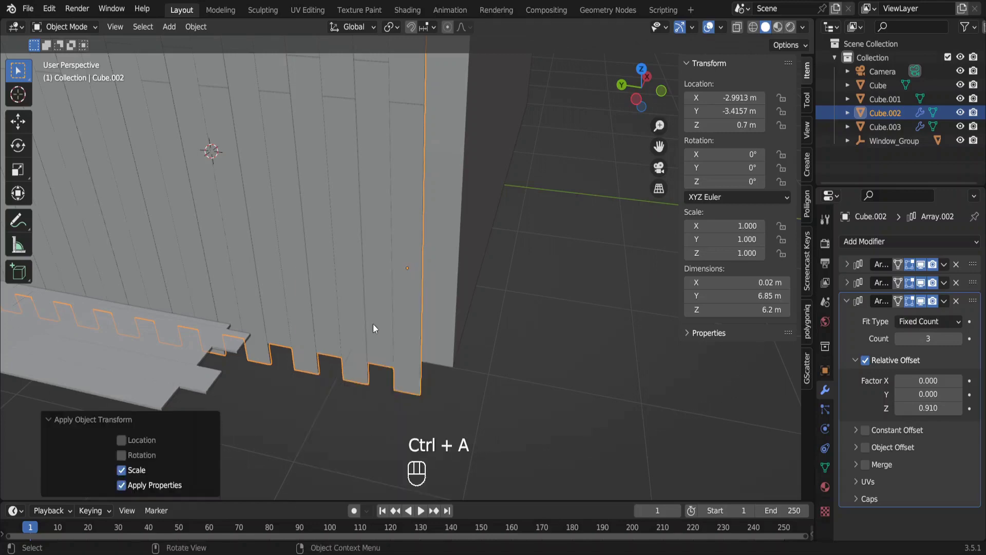
pyautogui.press('Tab')
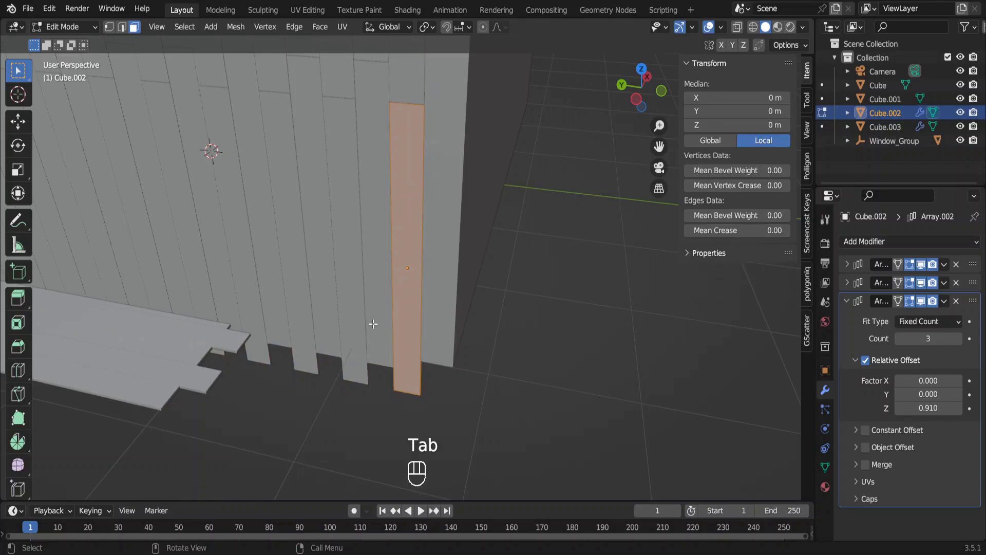
pyautogui.press('a')
pyautogui.press('u')
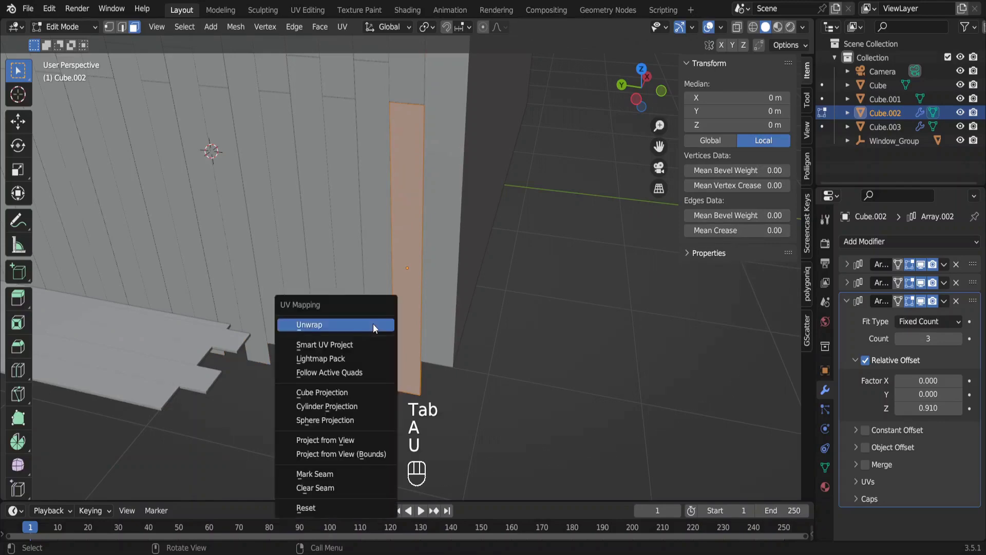
pyautogui.click(350, 392)
pyautogui.press('KP_0')
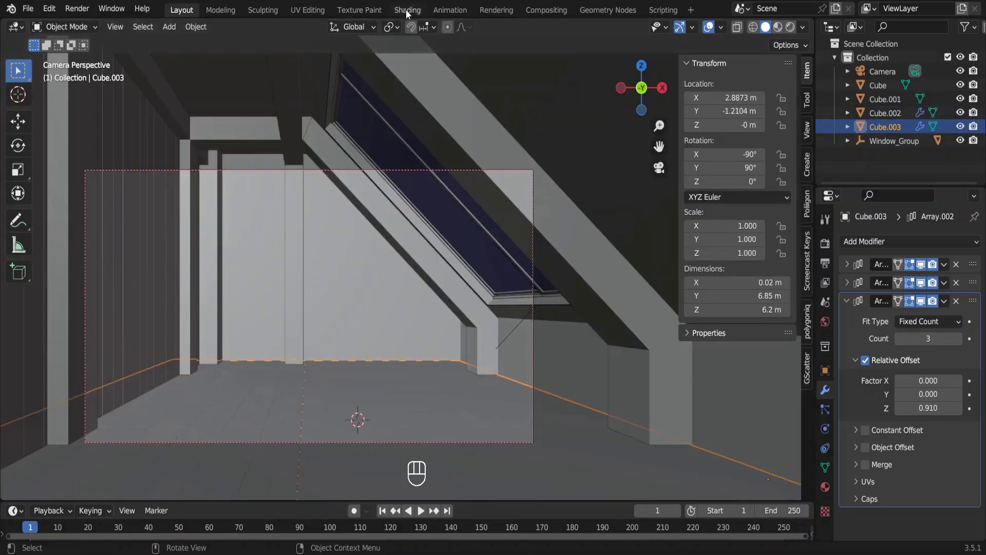
# Step: In the Shading workspace, switch the node editor to Object shaders and load the EPBR library
pyautogui.click(407, 9)
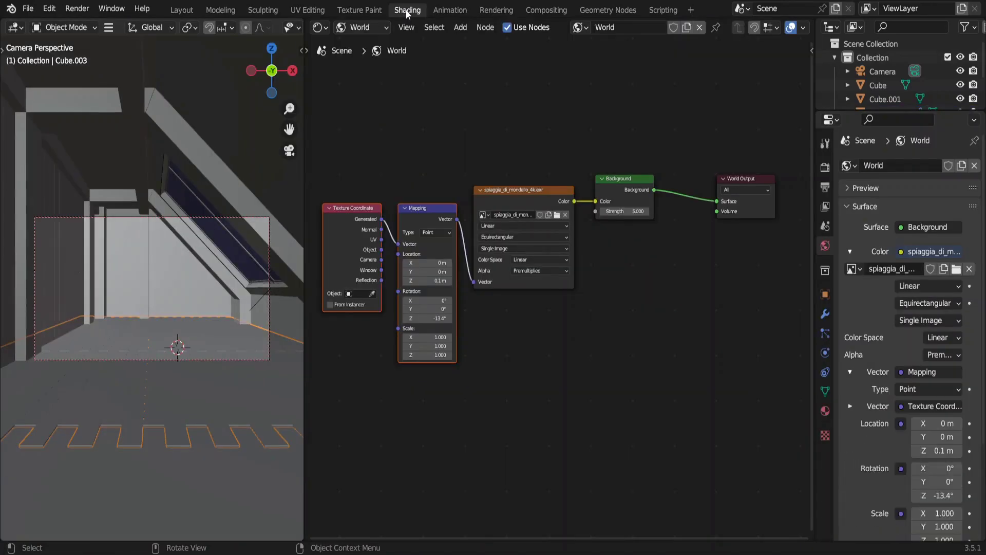
pyautogui.click(372, 29)
pyautogui.click(368, 43)
pyautogui.press('n')
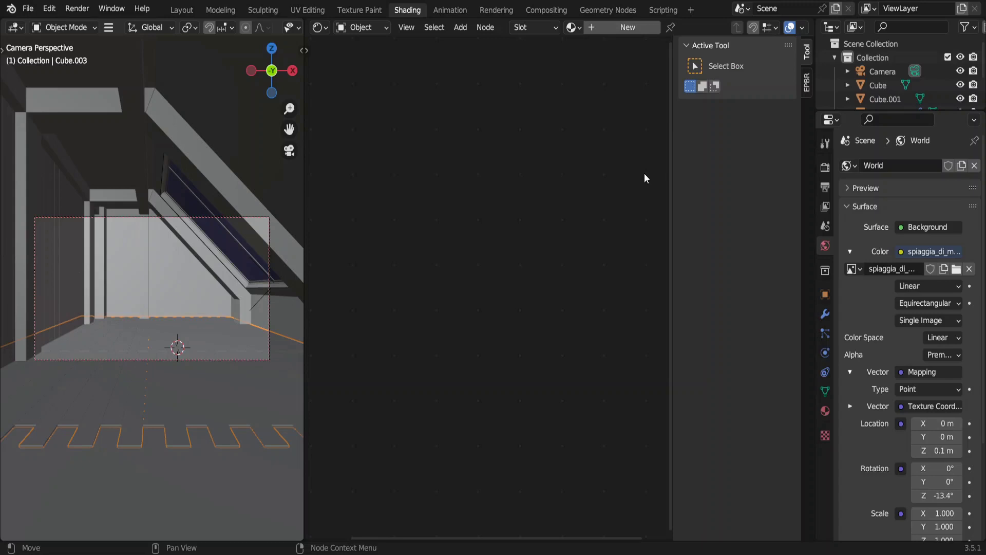
pyautogui.click(807, 80)
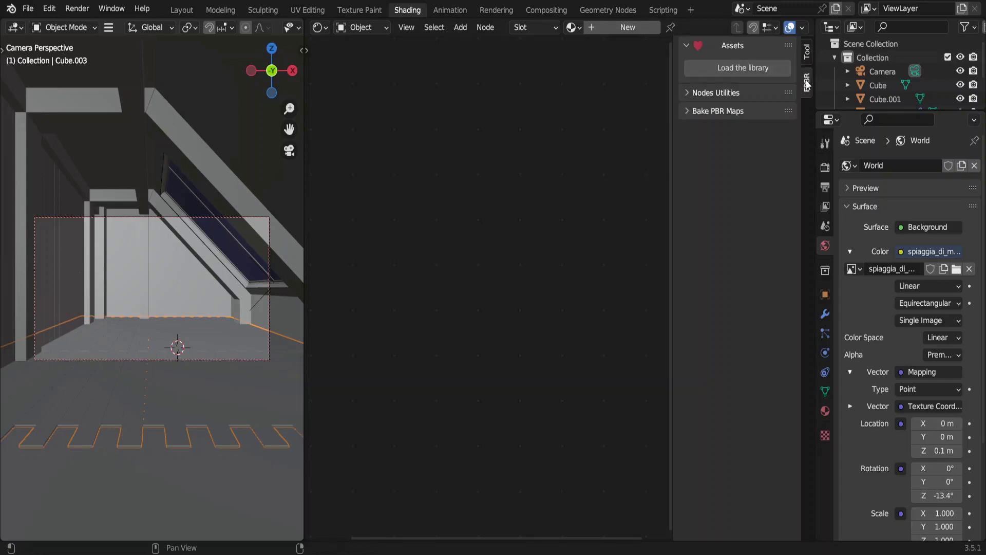
pyautogui.click(758, 67)
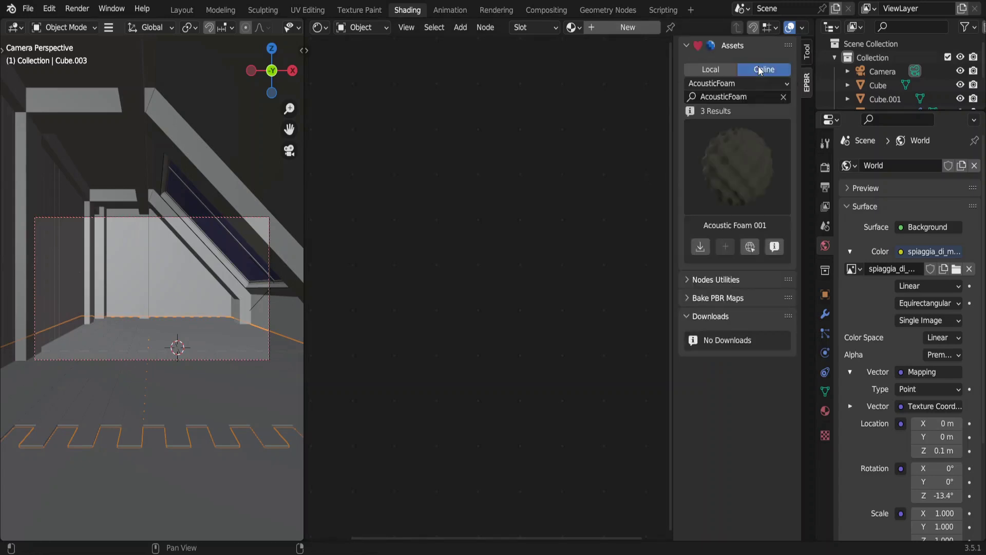
# Step: Download Wood039 from the Wood category and add it as Cube.003's material
pyautogui.click(742, 85)
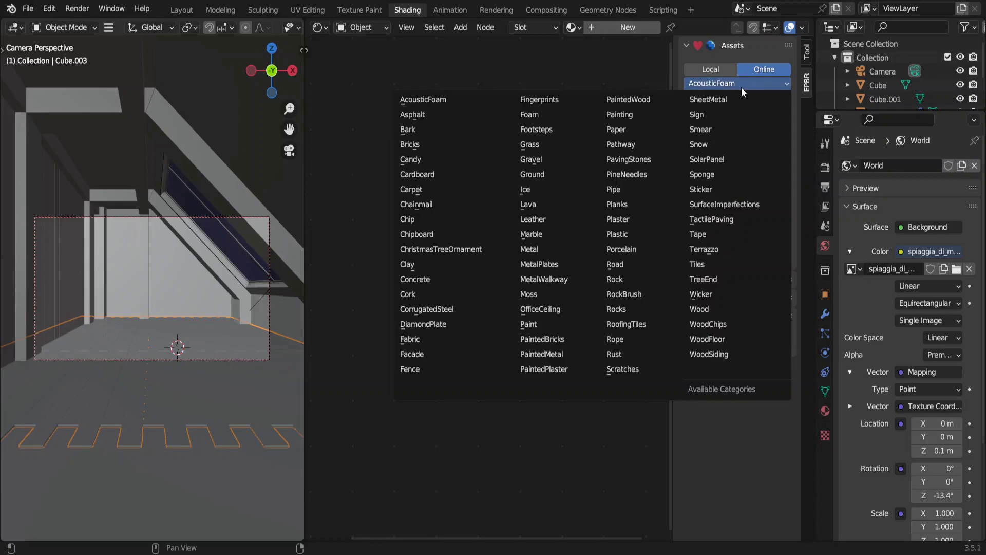
pyautogui.click(701, 311)
pyautogui.click(735, 158)
pyautogui.scroll(-4, 601, 352)
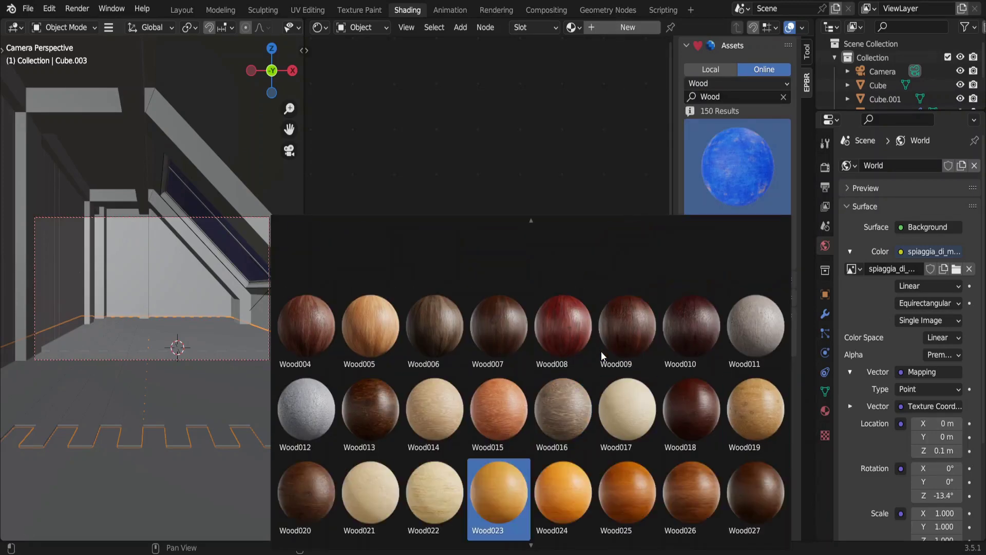
pyautogui.click(505, 506)
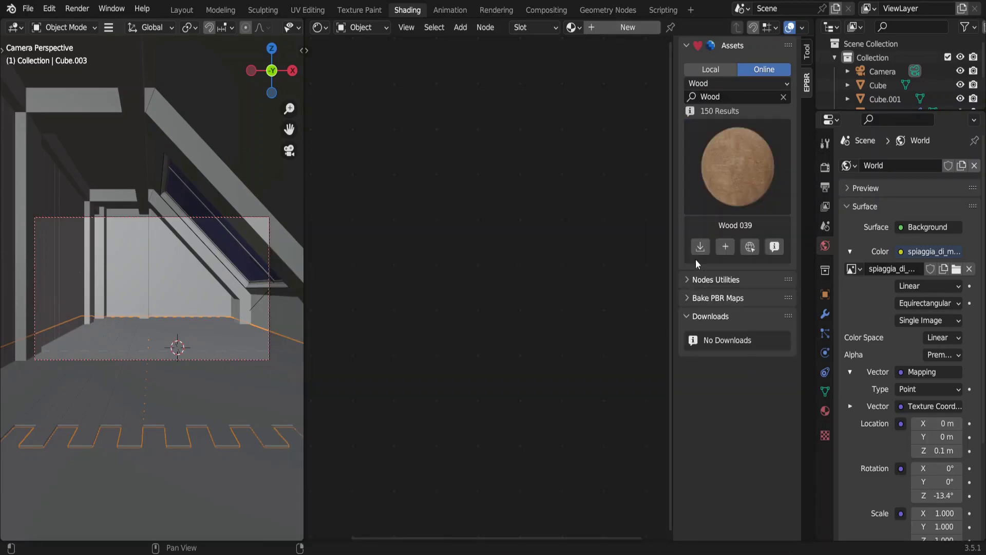
pyautogui.click(699, 246)
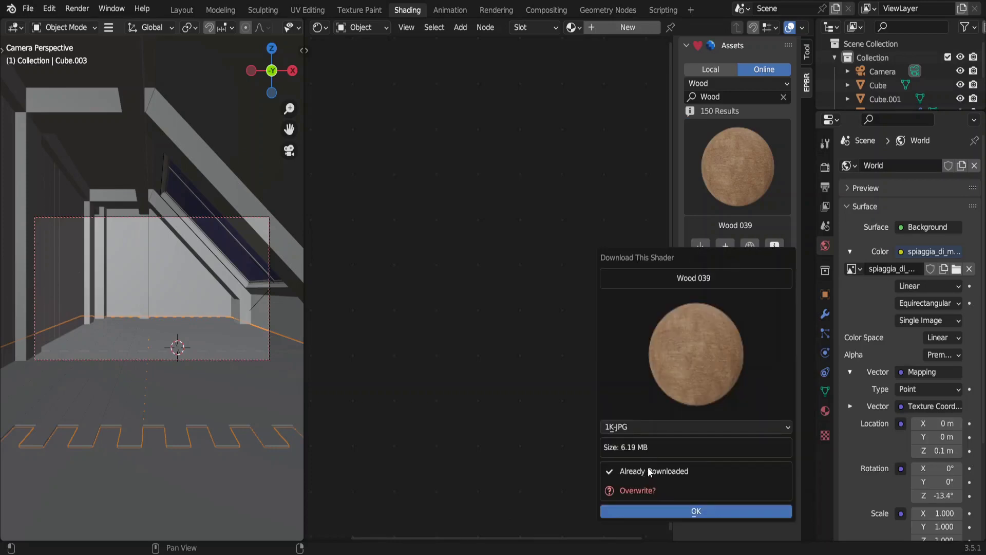
pyautogui.click(720, 249)
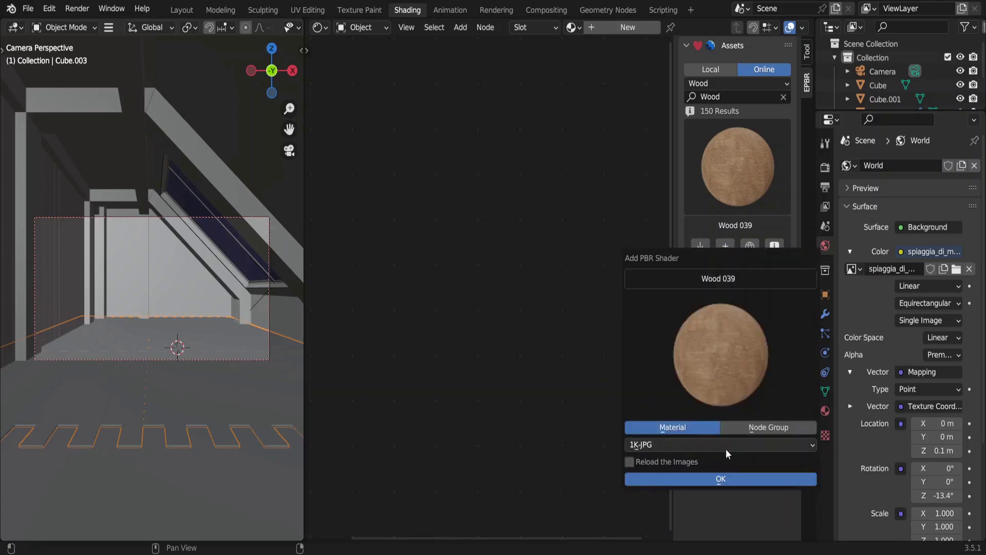
pyautogui.click(724, 477)
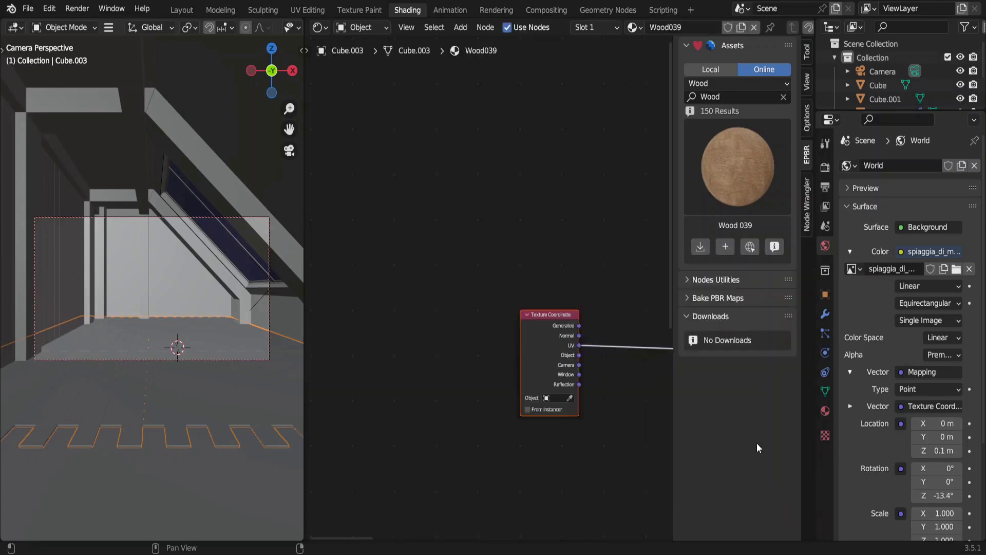
# Step: Assign the existing Wood039 material to Cube.002 in Material Preview, then also select Cube.003
pyautogui.click(825, 411)
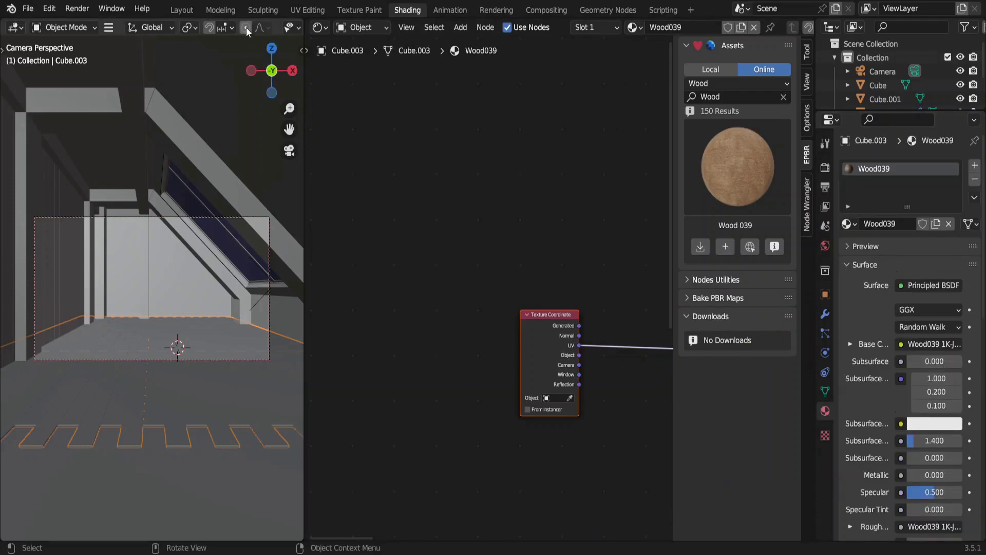
pyautogui.scroll(-10, 245, 26)
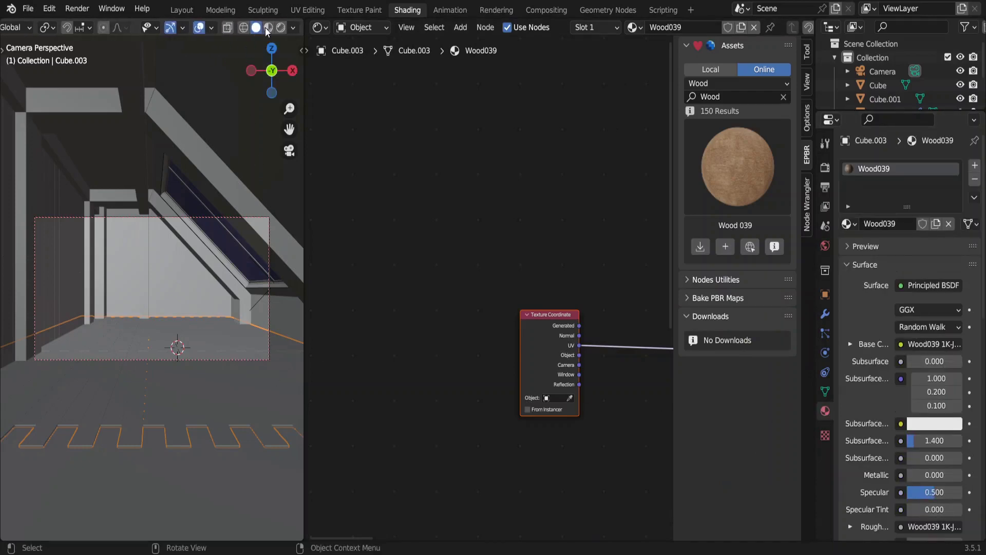
pyautogui.click(272, 28)
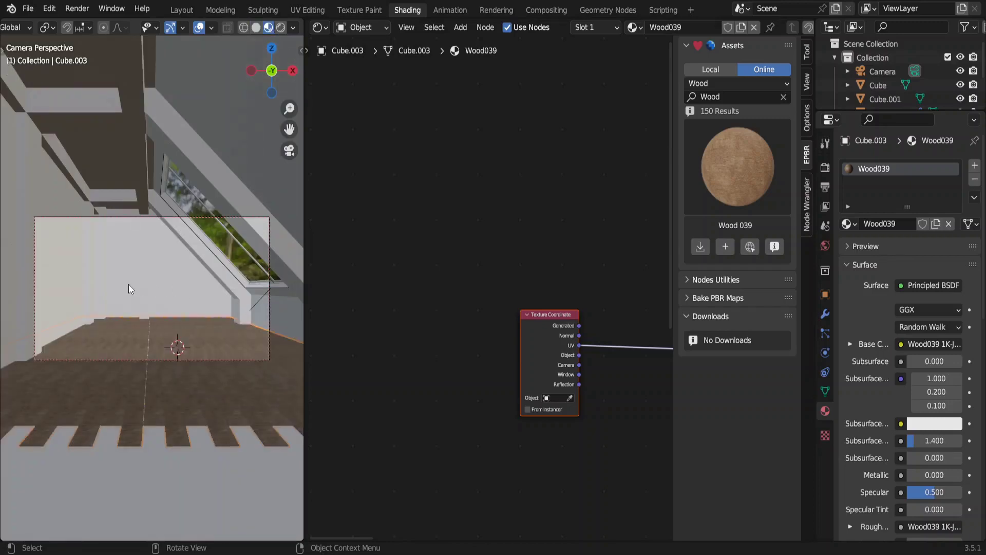
pyautogui.click(65, 285)
pyautogui.click(847, 224)
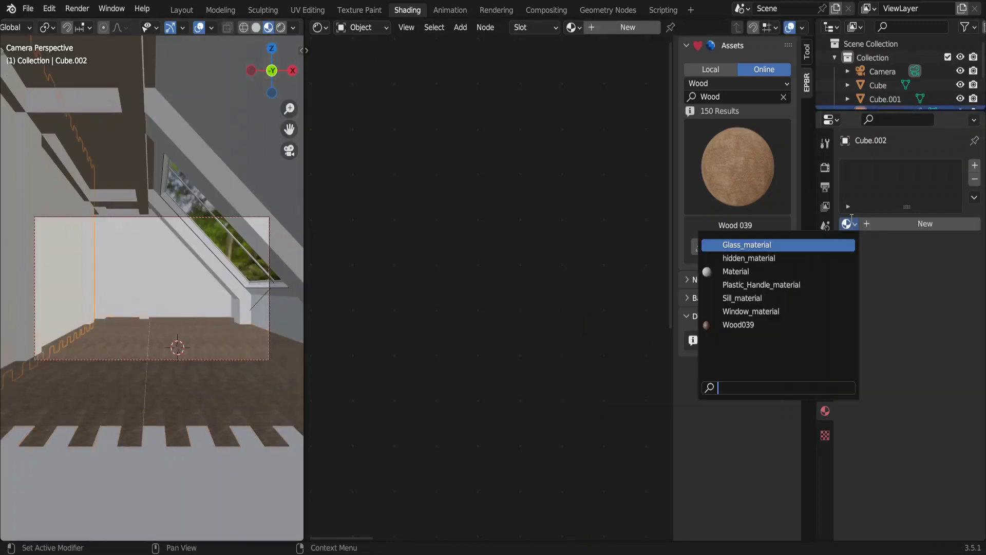
pyautogui.click(772, 325)
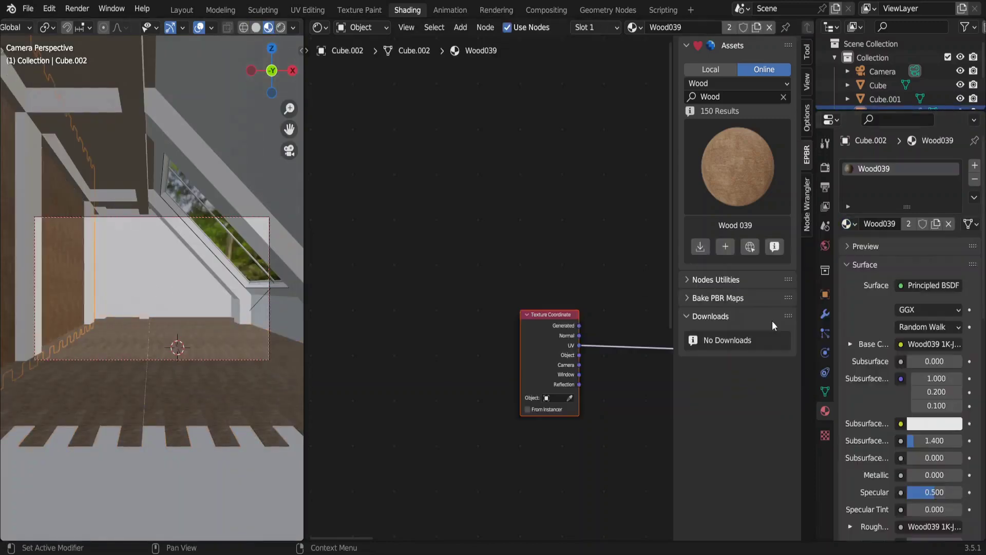
pyautogui.keyDown('shift'); pyautogui.click(217, 403); pyautogui.keyUp('shift')
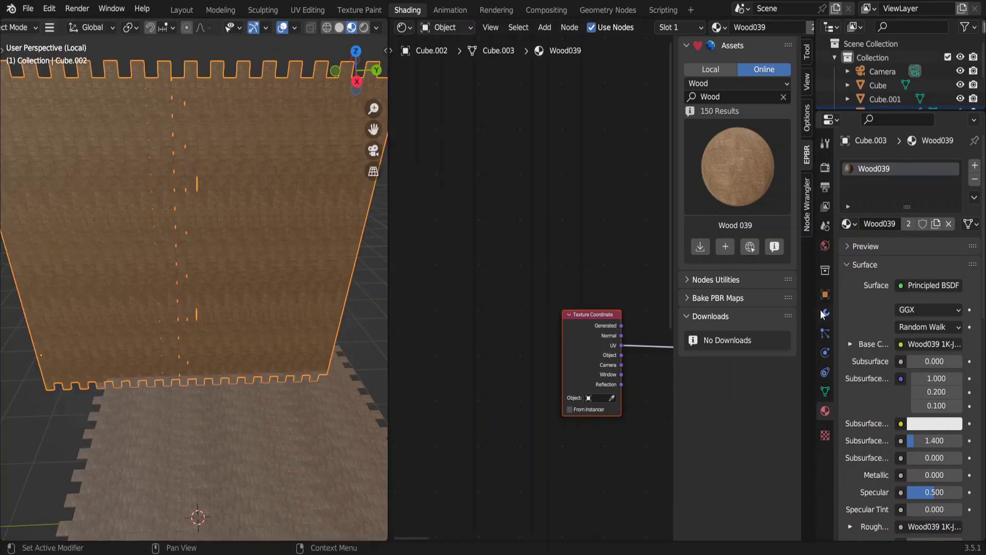
# Step: Expand the Array modifiers of Cube.002 and drag the second array's UV offsets
pyautogui.click(826, 313)
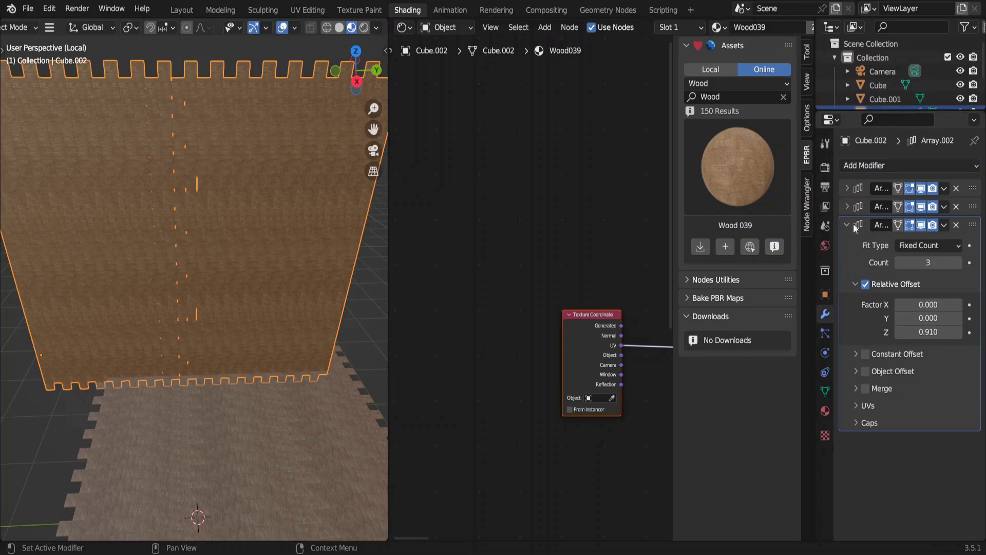
pyautogui.click(844, 183)
pyautogui.click(848, 405)
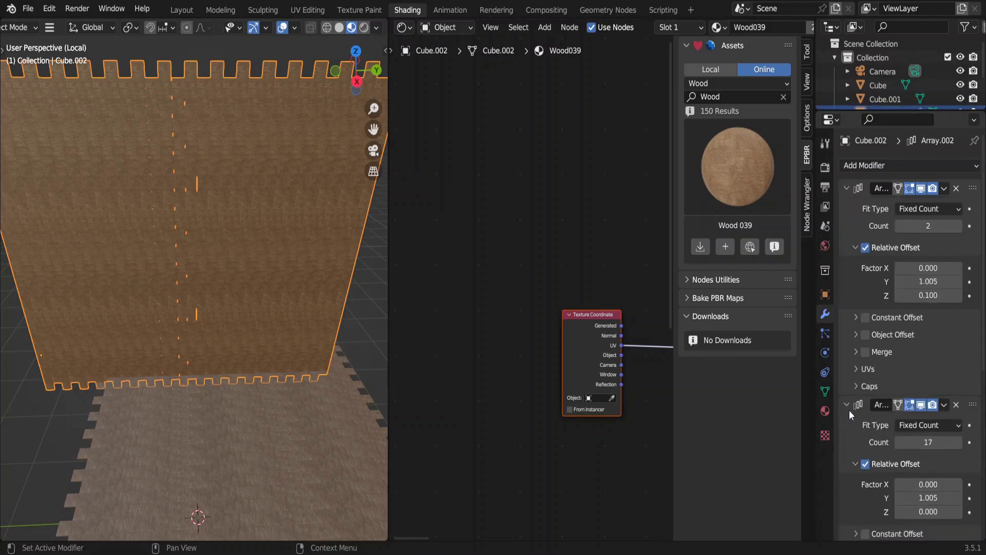
pyautogui.click(853, 369)
pyautogui.moveTo(929, 389); pyautogui.dragTo(914, 404)
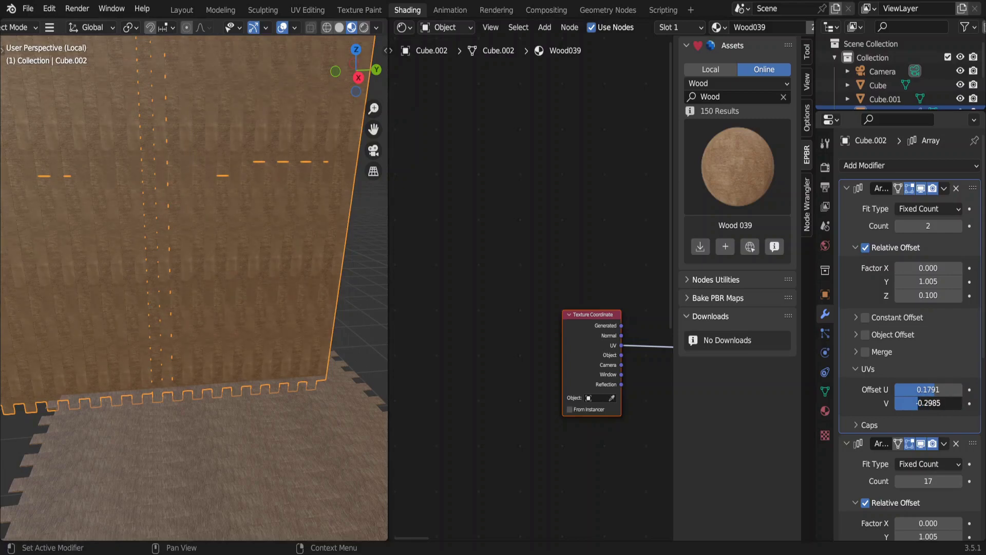
pyautogui.scroll(-8, 919, 436)
pyautogui.scroll(-2, 919, 438)
# Step: Set the third Array's Offset U to 0.2388, and the second's to U -0.1791, V 0.6418
pyautogui.click(861, 517)
pyautogui.scroll(-1, 873, 516)
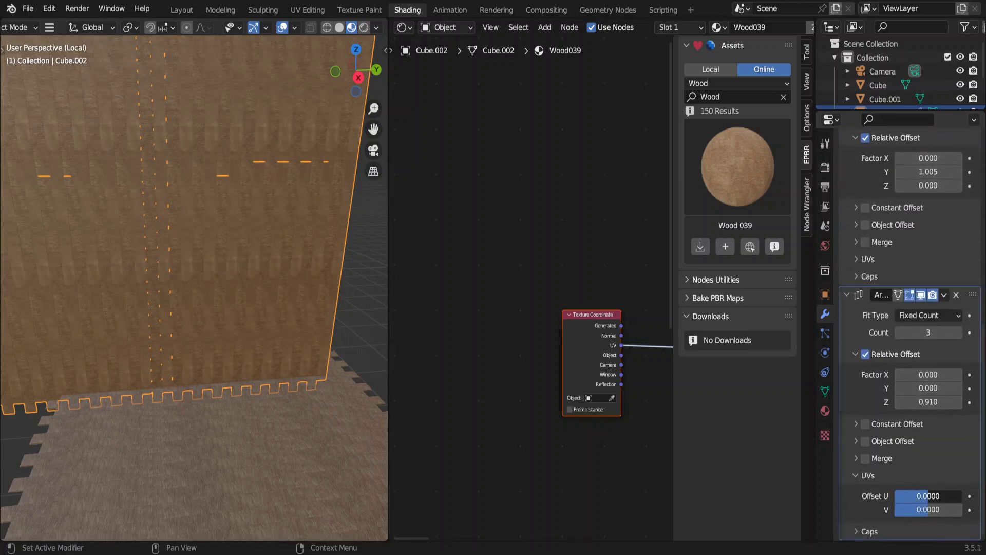
pyautogui.moveTo(929, 496); pyautogui.dragTo(956, 509)
pyautogui.scroll(4, 857, 387)
pyautogui.click(857, 383)
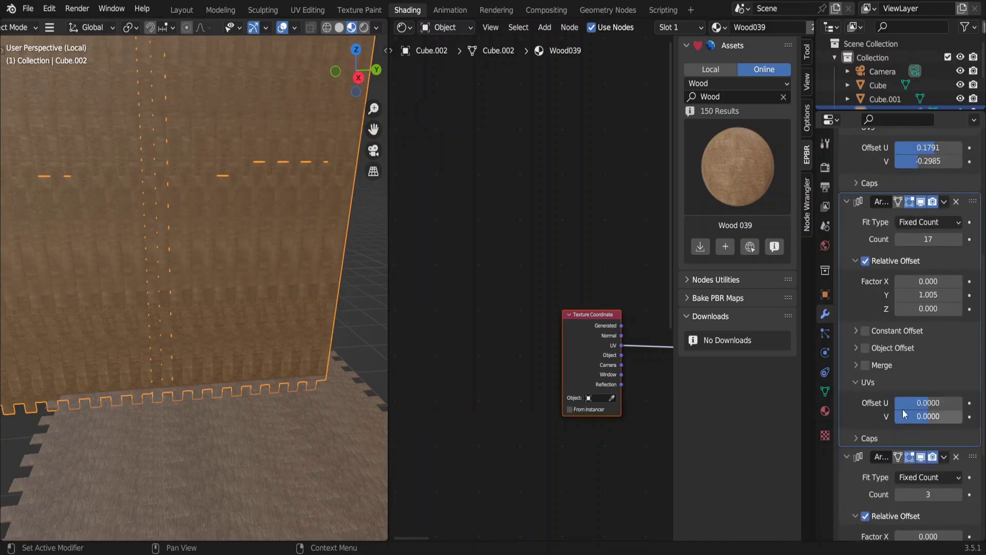
pyautogui.hotkey('ctrl', 'v')
pyautogui.press('-')
pyautogui.moveTo(929, 416); pyautogui.dragTo(949, 416)
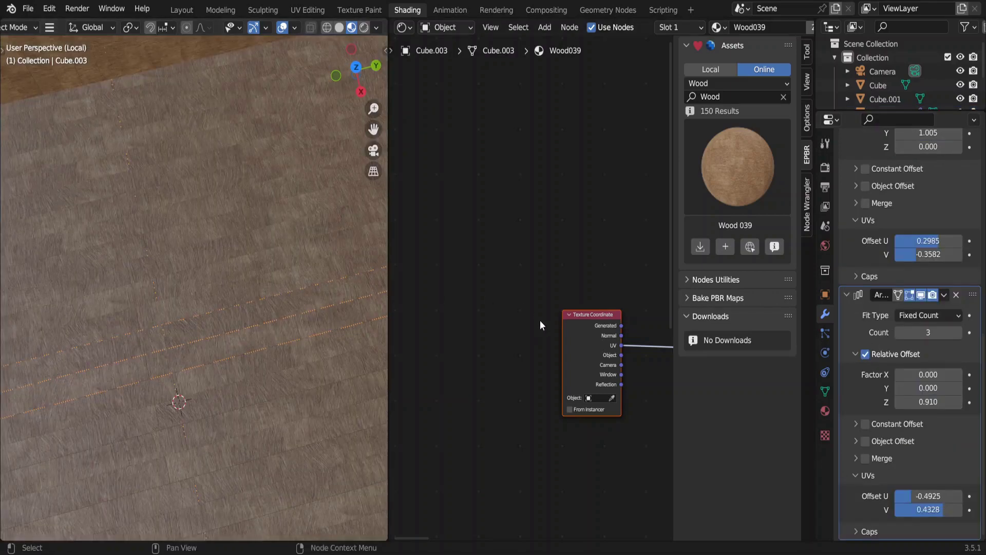
# Step: Set the Wood039 Mapping node's Rotation Z to 90°
pyautogui.keyDown('ctrl'); pyautogui.hscroll(5, 540, 320); pyautogui.keyUp('ctrl')
pyautogui.click(554, 313)
pyautogui.scroll(4, 553, 313)
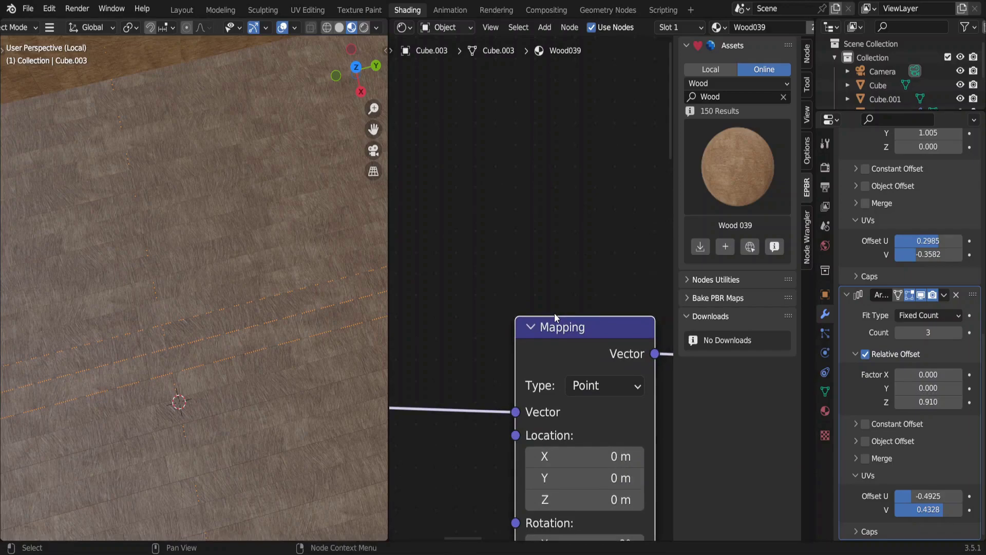
pyautogui.moveTo(554, 313); pyautogui.dragTo(506, 88, button='middle')
pyautogui.click(555, 362)
pyautogui.write('90')
pyautogui.press('Return')
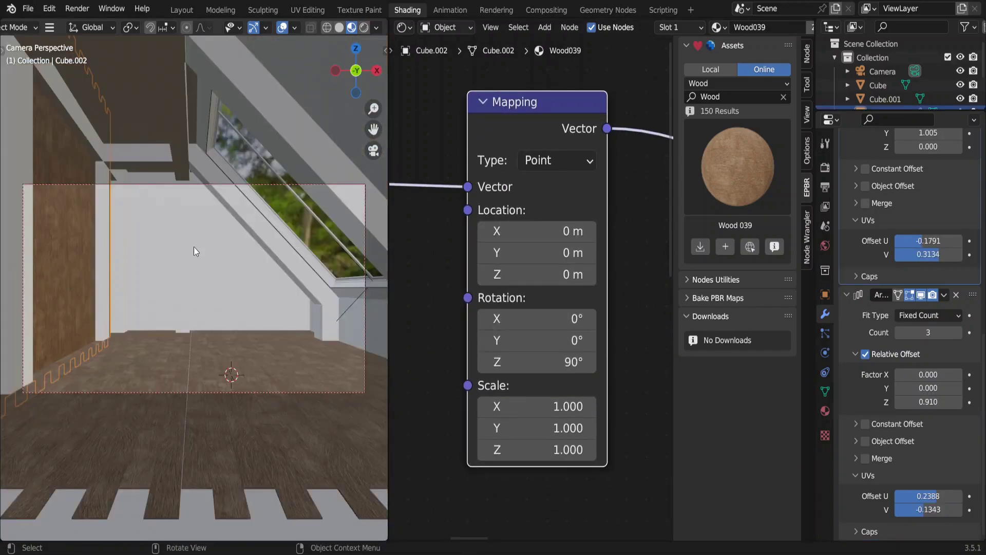
# Step: Select all of the Cube wall's faces and pick Bricks022 from the Bricks asset category
pyautogui.click(193, 247)
pyautogui.press('Tab')
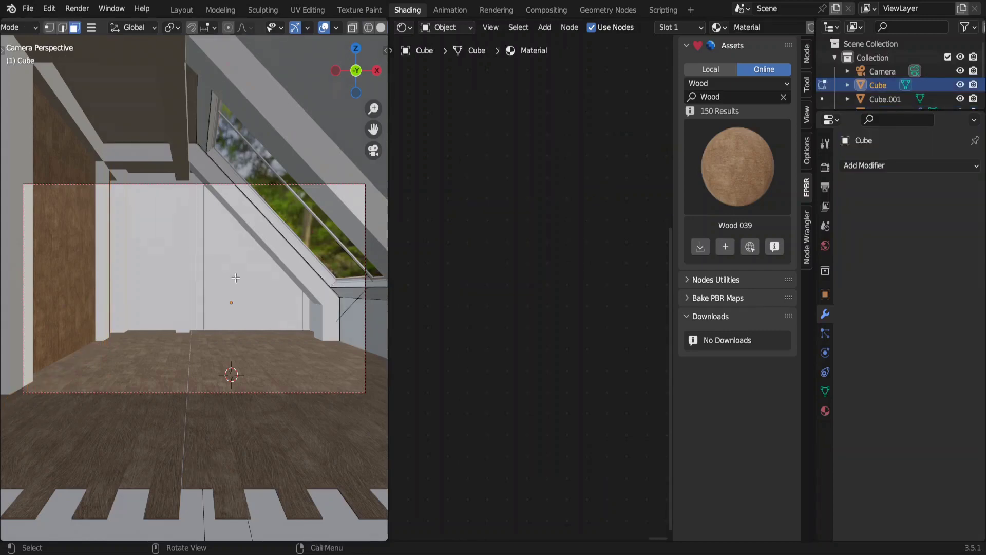
pyautogui.press('a')
pyautogui.click(750, 85)
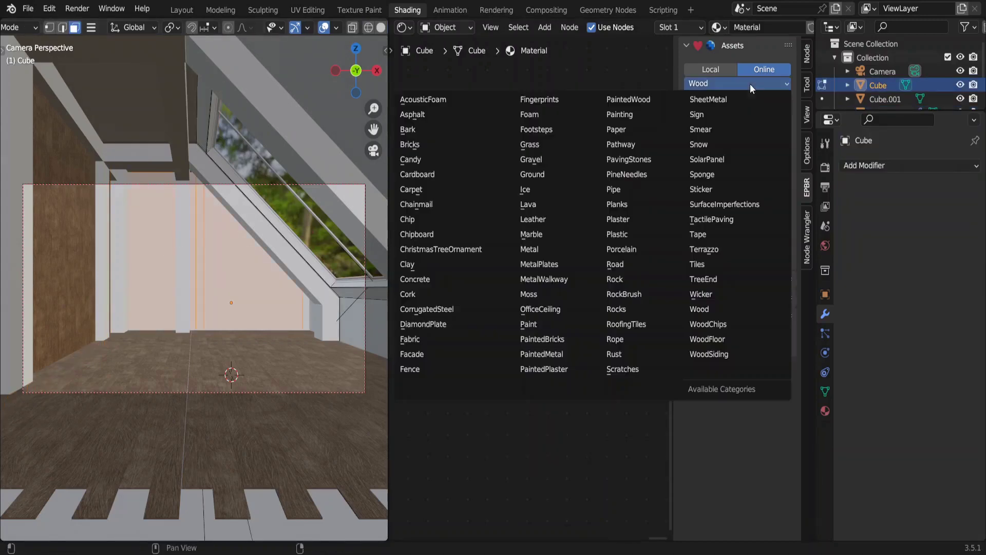
pyautogui.click(410, 144)
pyautogui.click(755, 159)
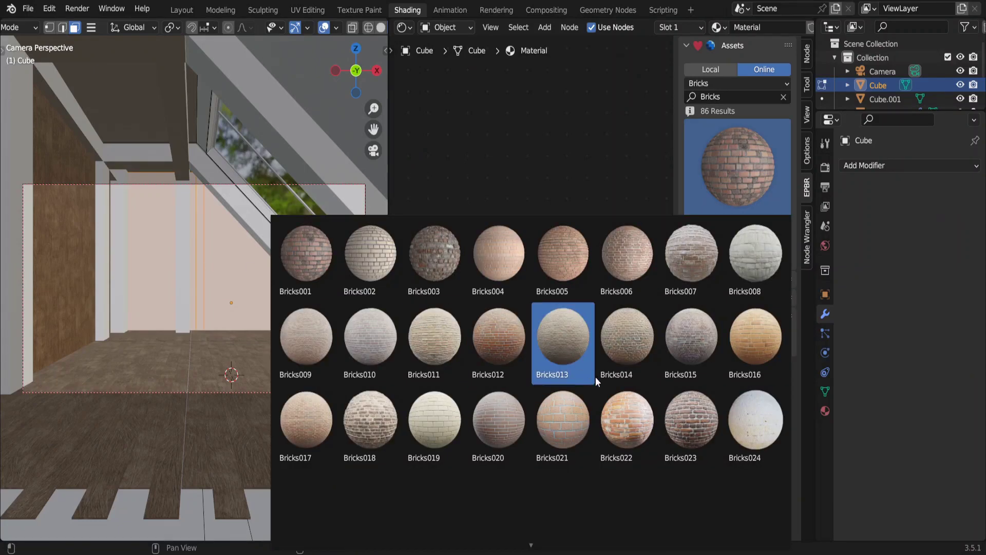
pyautogui.click(624, 427)
# Step: Add Bricks022 as a material and assign its slot to the selected wall faces
pyautogui.click(724, 248)
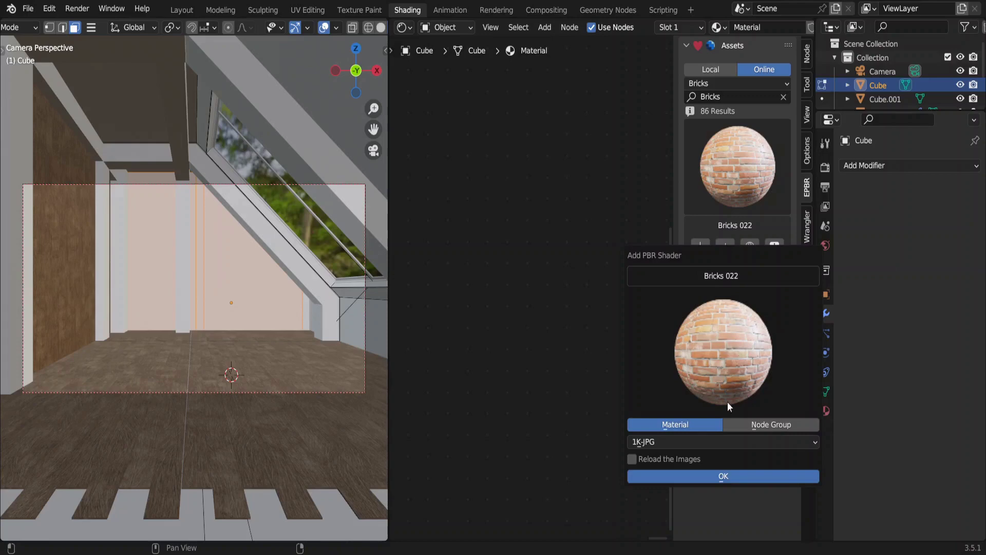
pyautogui.click(732, 477)
pyautogui.click(825, 411)
pyautogui.click(877, 183)
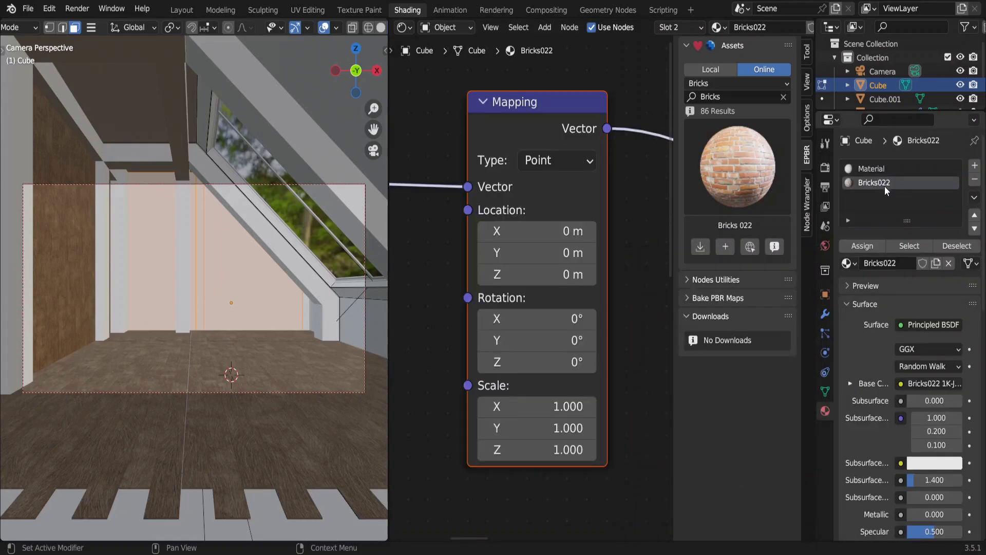
pyautogui.click(863, 247)
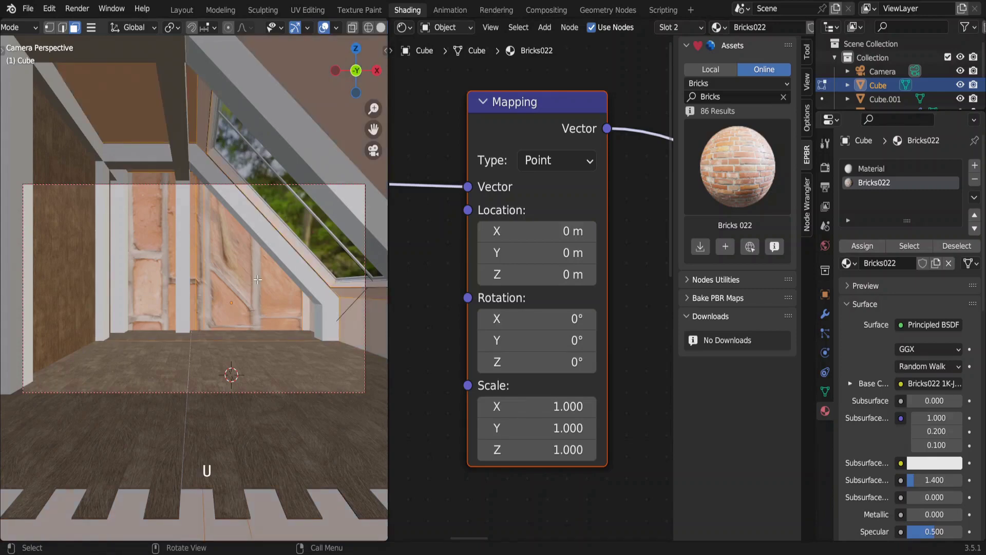
# Step: Re-unwrap the brick wall with Smart UV Project
pyautogui.press('u')
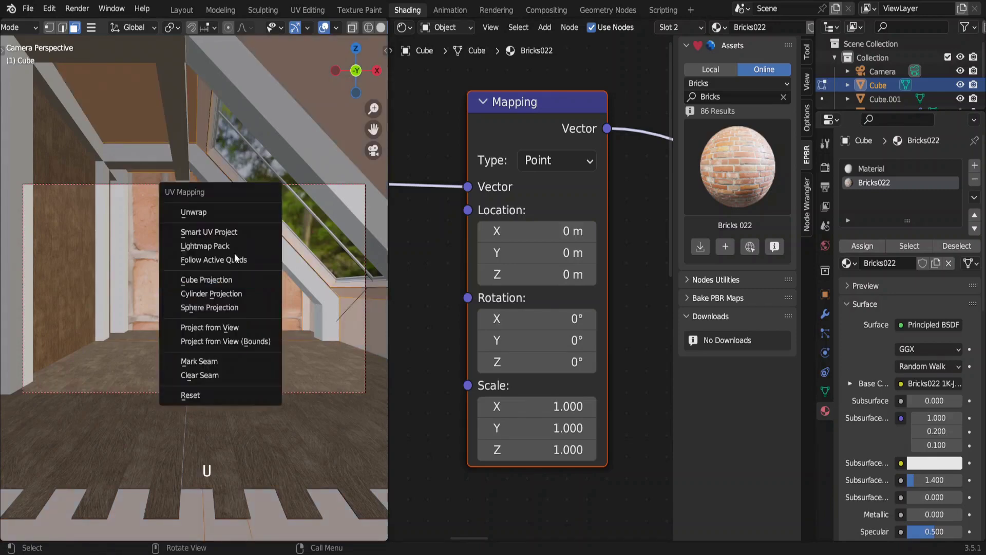
pyautogui.click(217, 233)
pyautogui.press('Return')
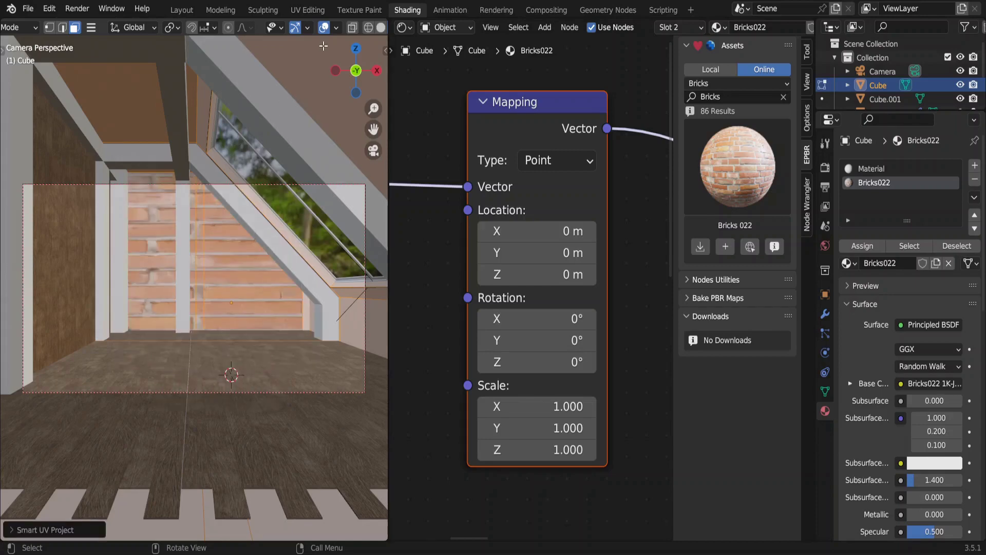
# Step: Turn on the Face Orientation viewport overlay
pyautogui.scroll(-3, 341, 31)
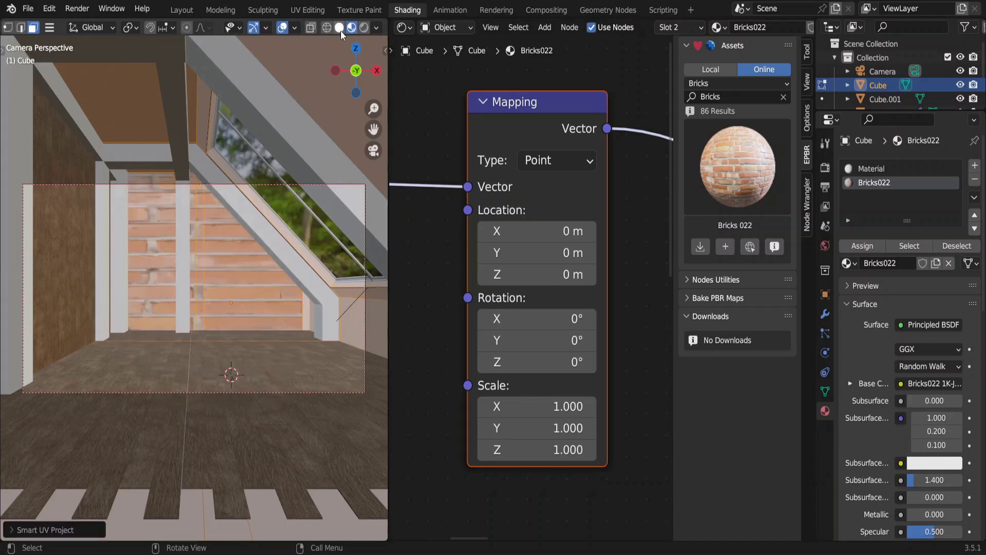
pyautogui.click(295, 26)
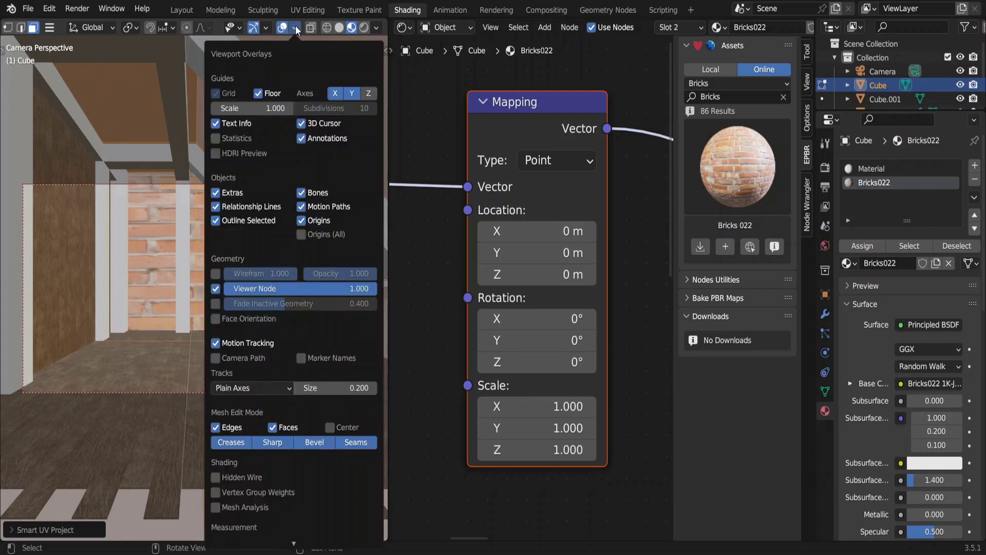
pyautogui.click(215, 319)
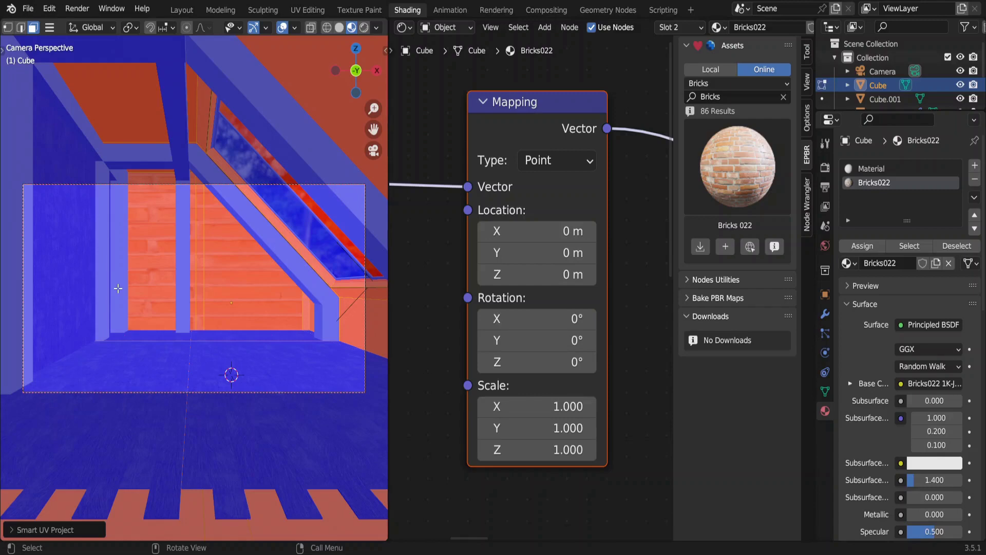
# Step: Flip the wall's face normals with Alt+N and return to Object Mode
pyautogui.hotkey('alt', 'n')
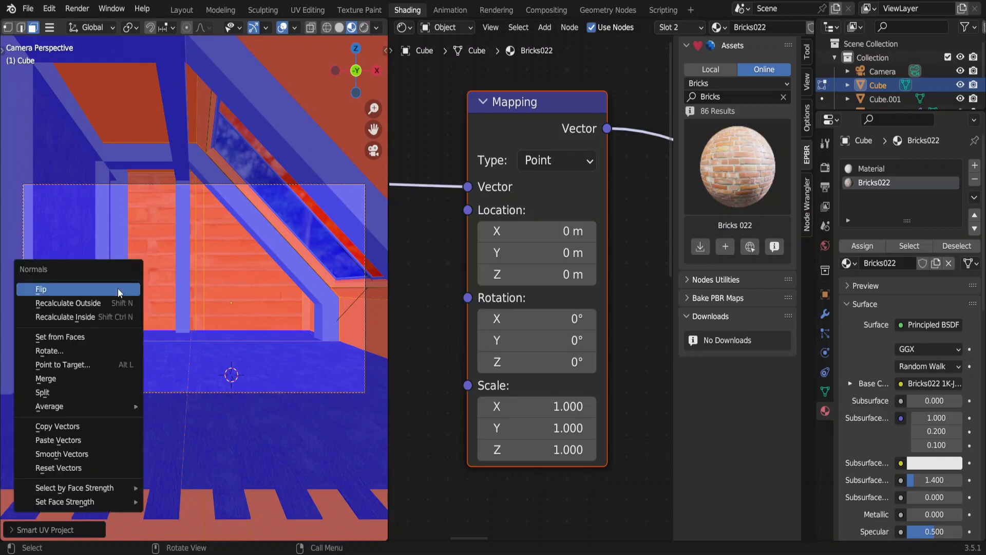
pyautogui.click(118, 289)
pyautogui.press('Tab')
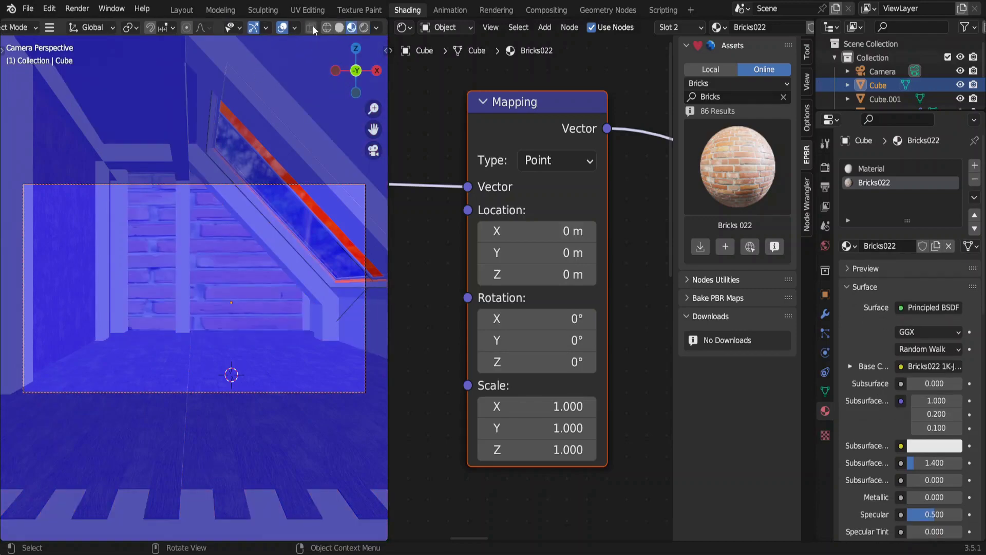
# Step: Turn off the Face Orientation overlay
pyautogui.click(294, 29)
pyautogui.click(226, 305)
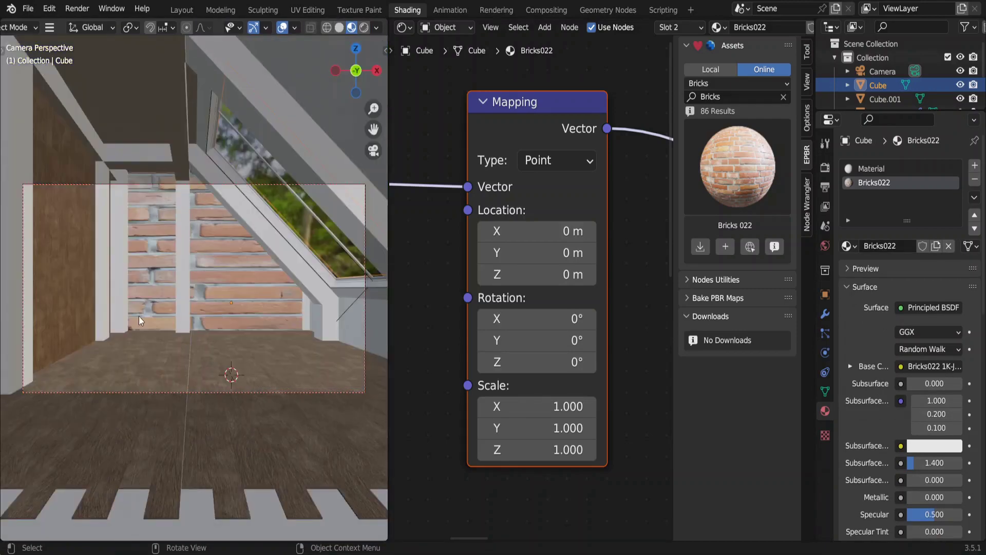
pyautogui.scroll(-5, 518, 306)
pyautogui.scroll(-2, 518, 301)
# Step: Insert a Hue Saturation Value node before Base Color with Value 0.1 and Saturation 2
pyautogui.hotkey('shift', 'a')
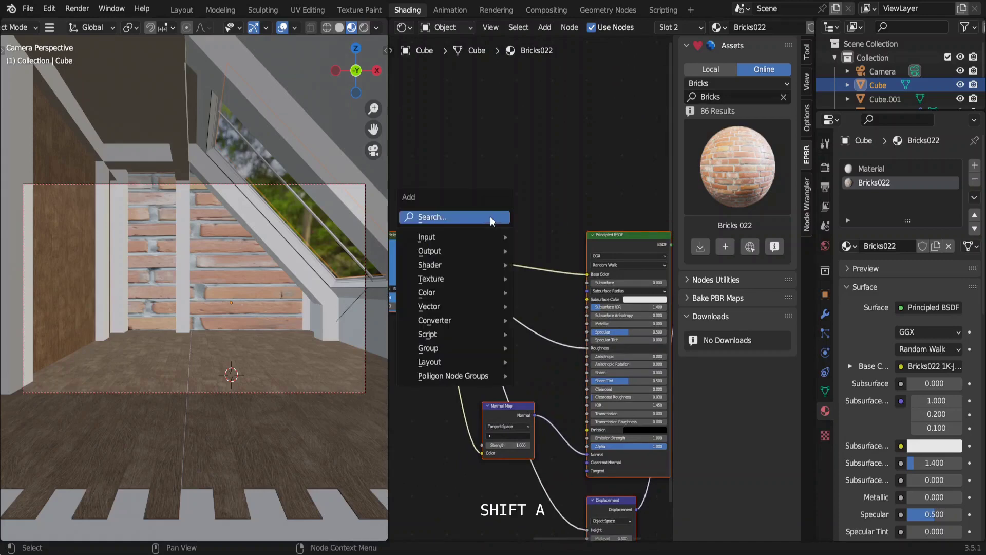
pyautogui.moveTo(482, 296)
pyautogui.click(569, 319)
pyautogui.click(509, 235)
pyautogui.scroll(5, 534, 257)
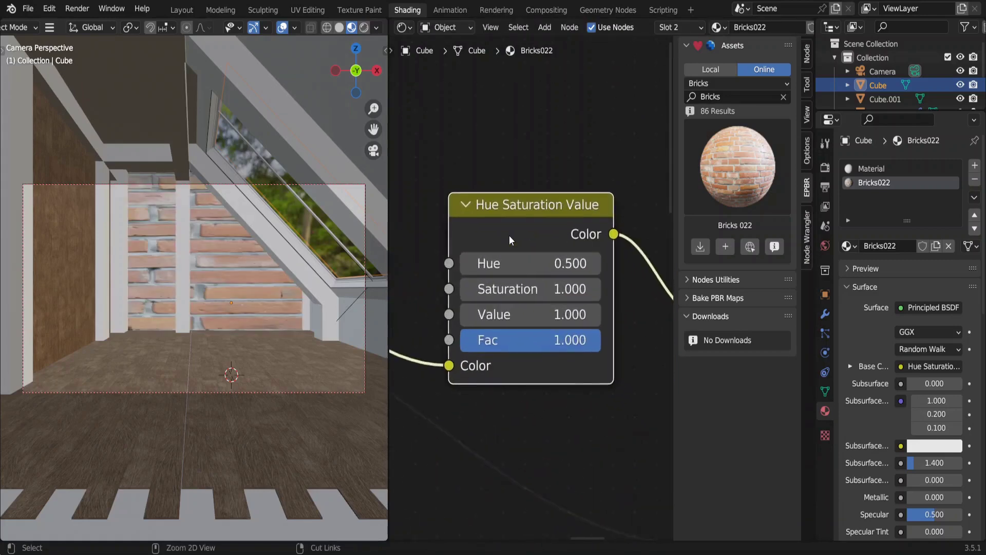
pyautogui.click(548, 314)
pyautogui.write('.1')
pyautogui.press('Return')
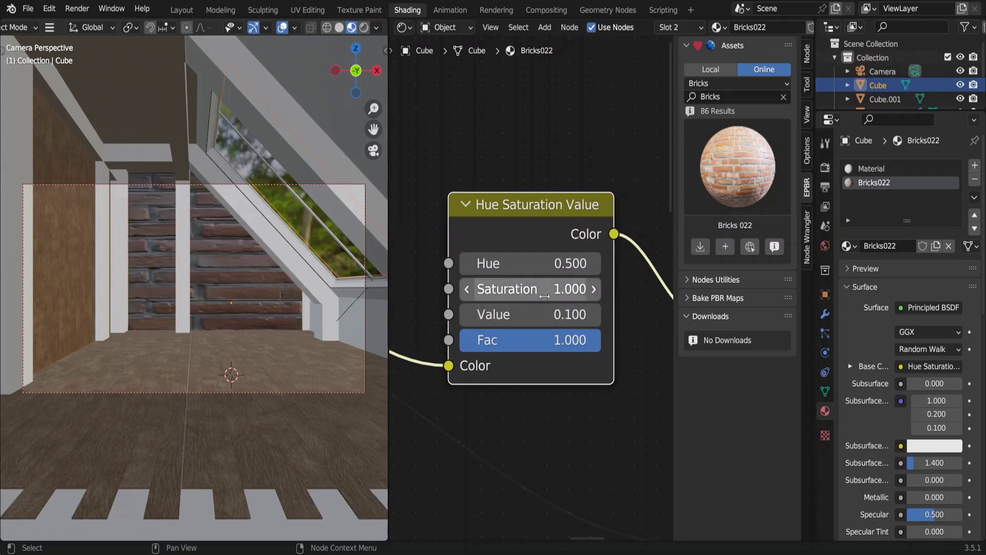
pyautogui.moveTo(544, 296); pyautogui.dragTo(575, 297)
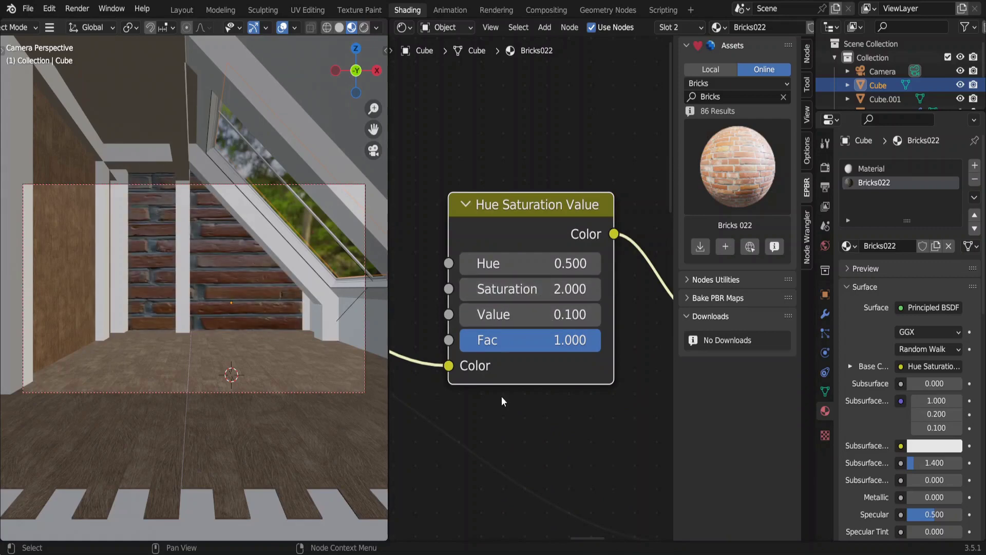
# Step: Set the brick Mapping scale to 3 on all axes, then stretch X
pyautogui.keyDown('ctrl'); pyautogui.hscroll(-5, 496, 429); pyautogui.keyUp('ctrl')
pyautogui.keyDown('ctrl'); pyautogui.hscroll(-10, 496, 428); pyautogui.keyUp('ctrl')
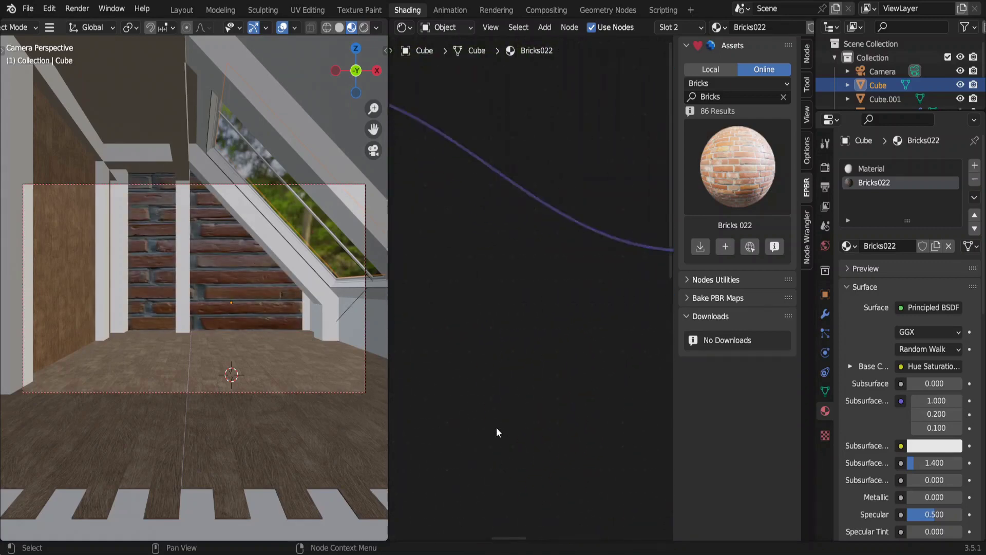
pyautogui.scroll(-1, 496, 427)
pyautogui.keyDown('ctrl'); pyautogui.hscroll(-5, 497, 427); pyautogui.keyUp('ctrl')
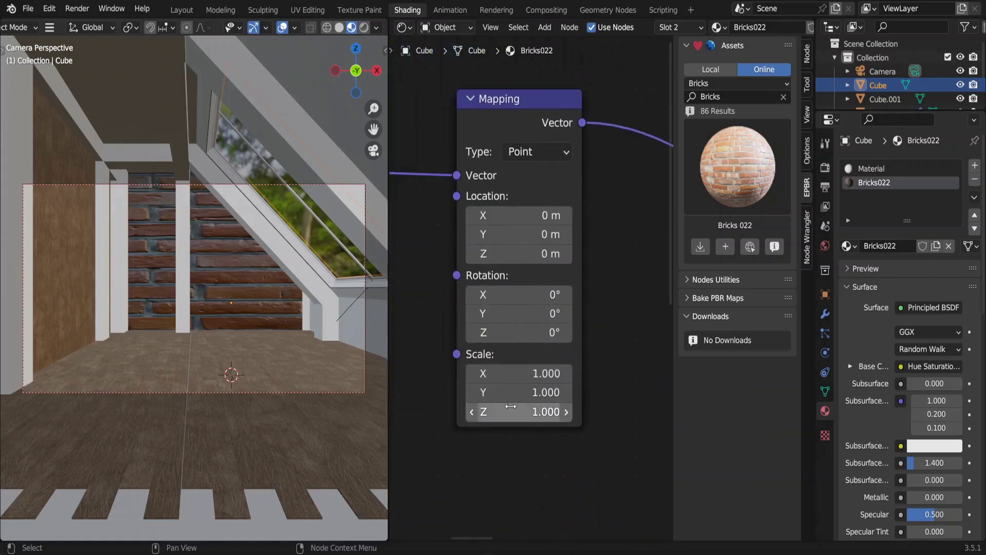
pyautogui.moveTo(536, 373); pyautogui.dragTo(536, 411)
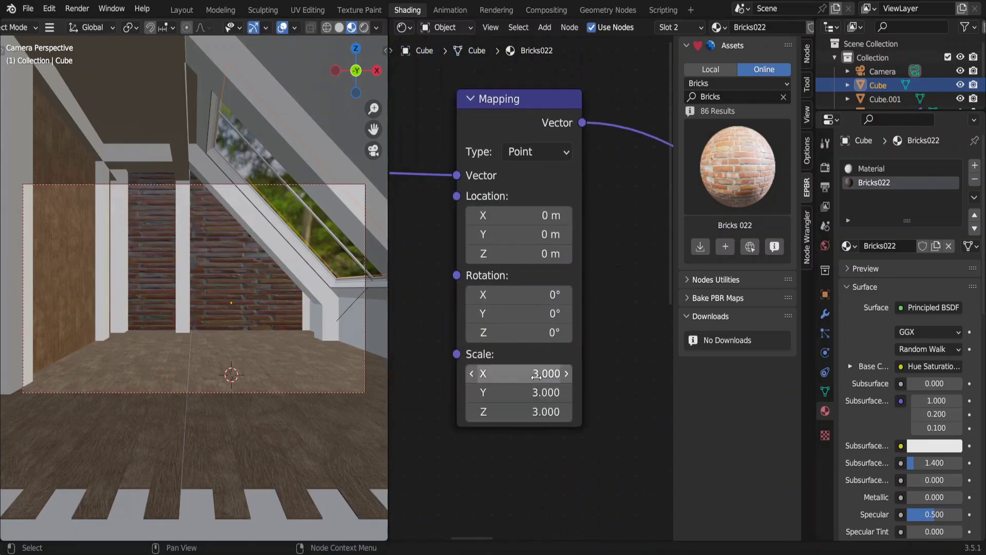
pyautogui.write('3')
pyautogui.press('Return')
pyautogui.moveTo(535, 355); pyautogui.dragTo(572, 355)
# Step: Offset the brick Mapping Location Y to 0.1 m and set Scale X to 8
pyautogui.scroll(6, 284, 334)
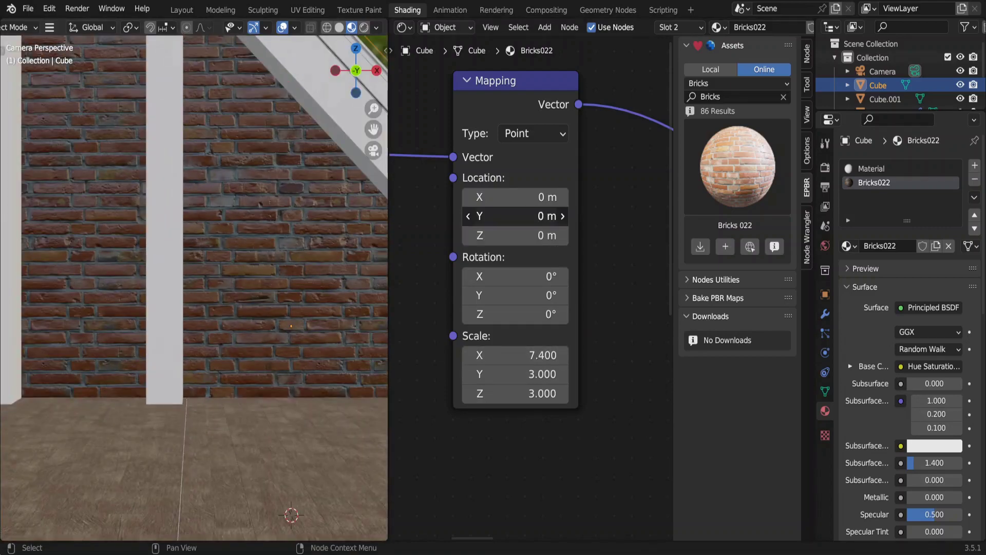
pyautogui.moveTo(514, 216)
pyautogui.mouseDown()
pyautogui.moveTo(534, 216)
pyautogui.moveTo(514, 216)
pyautogui.mouseUp()
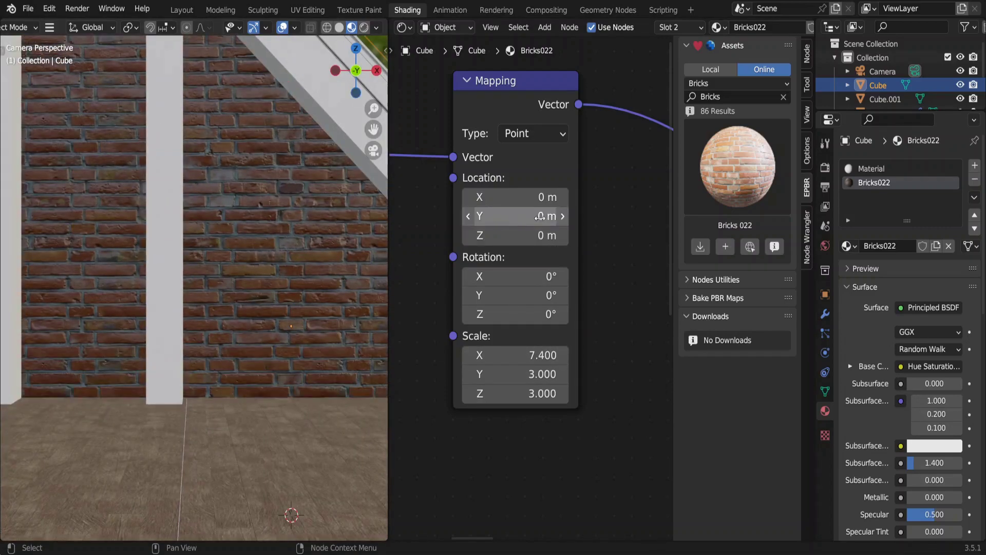
pyautogui.click(562, 217)
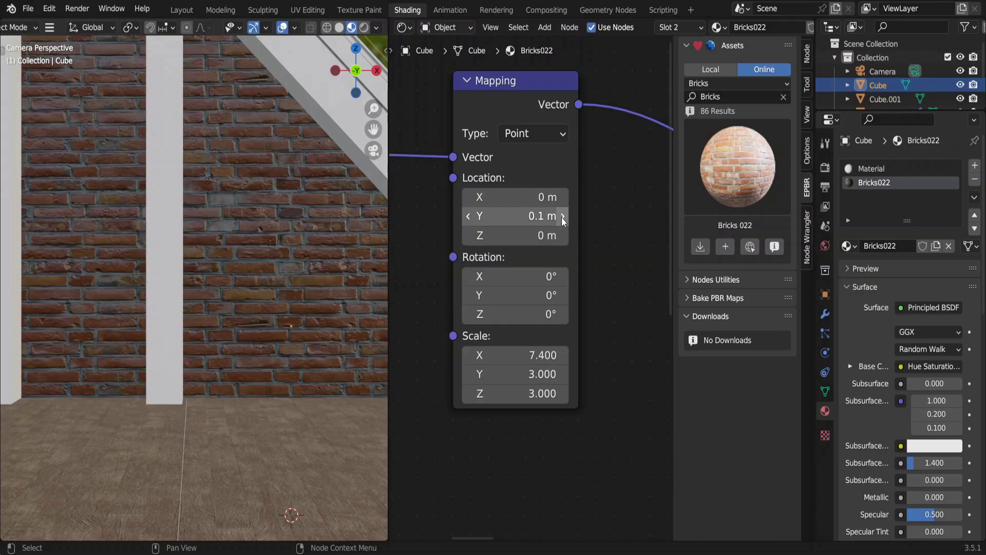
pyautogui.click(522, 348)
pyautogui.write('8')
pyautogui.press('Return')
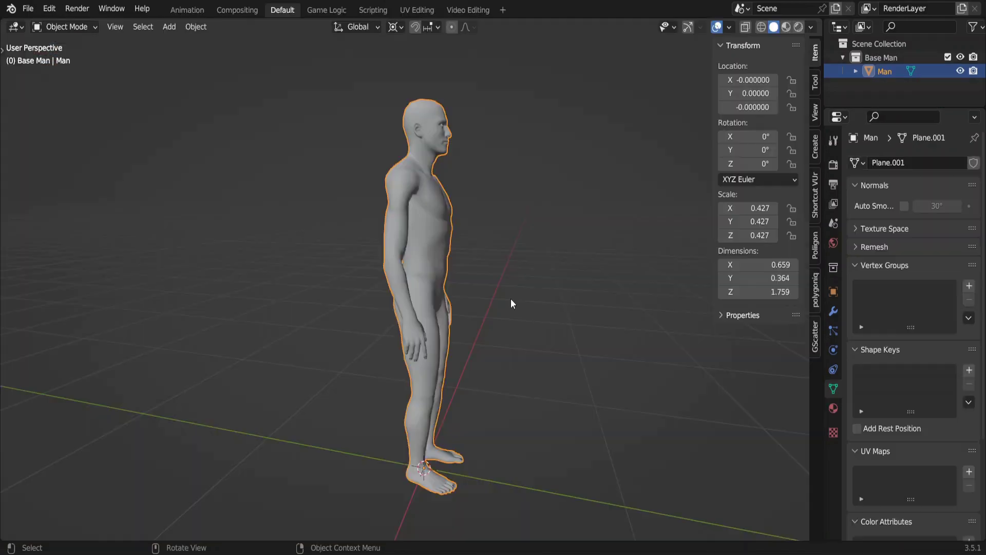
# Step: Copy the human figure, paste it into the attic and move it back on the floor plane
pyautogui.moveTo(511, 300); pyautogui.dragTo(511, 299, button='middle')
pyautogui.hotkey('ctrl', 'c')
pyautogui.hotkey('ctrl', 'v')
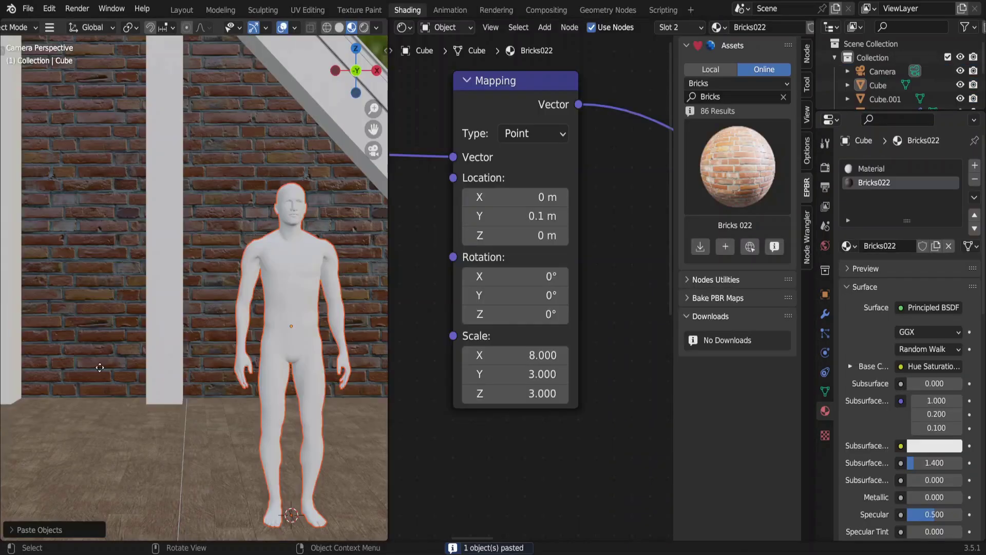
pyautogui.press('g')
pyautogui.hotkey('shift', 'z')
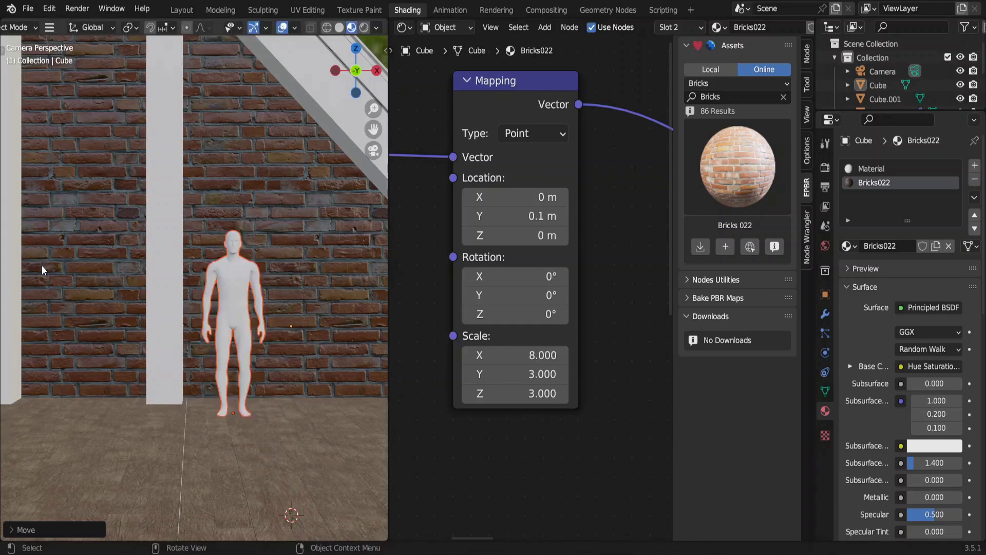
# Step: Set the brick Mapping scale to 4 on Y and Z and 16 on X
pyautogui.moveTo(530, 376); pyautogui.dragTo(530, 393)
pyautogui.write('4')
pyautogui.press('Return')
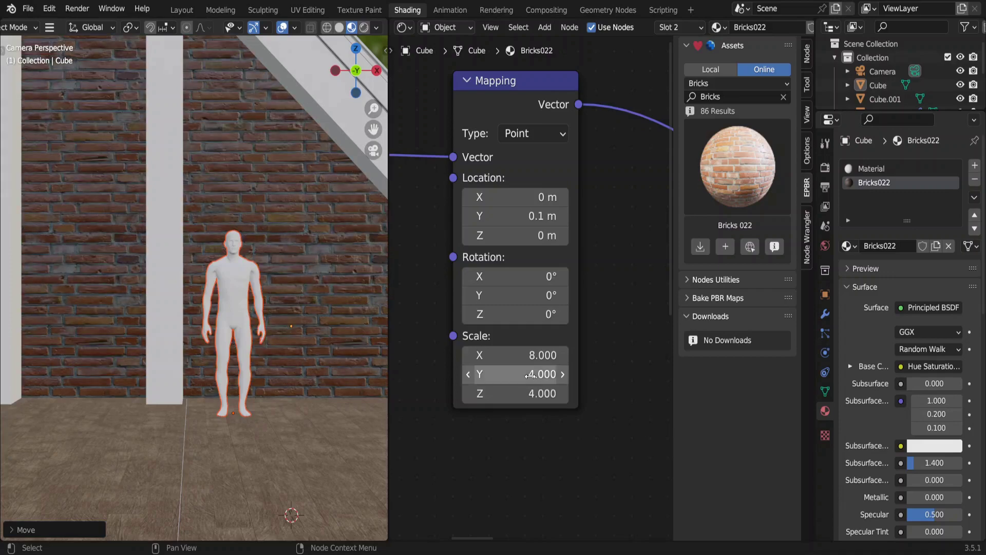
pyautogui.moveTo(530, 355); pyautogui.dragTo(565, 355)
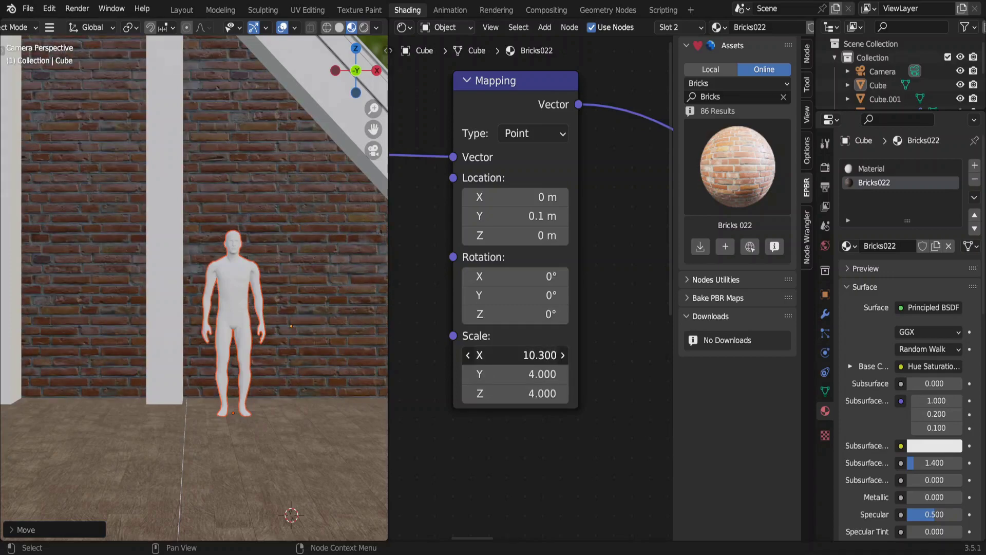
pyautogui.click(509, 355)
pyautogui.write('12')
pyautogui.press('Return')
pyautogui.click(514, 355)
pyautogui.write('16')
pyautogui.press('Return')
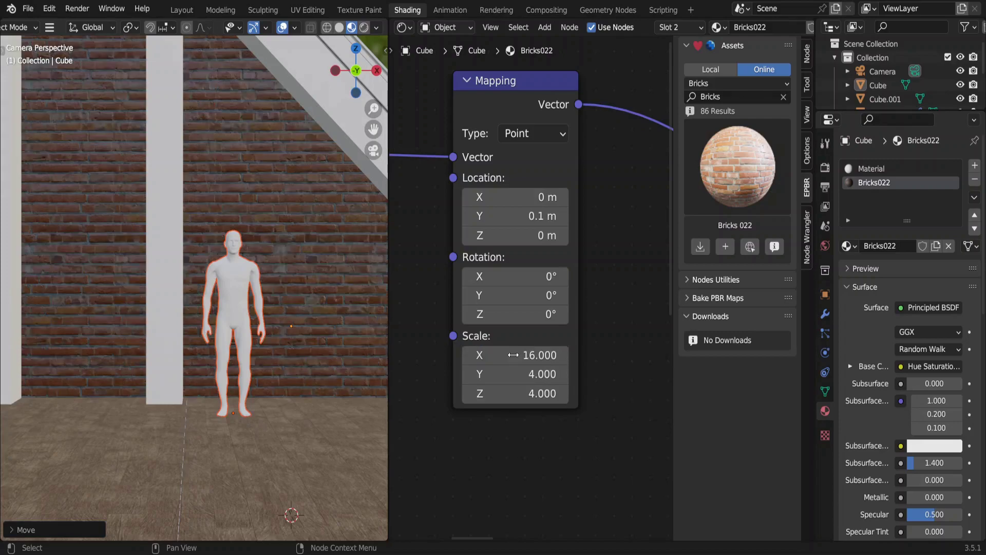
# Step: Select the beam frame Cube.001 and apply its scale
pyautogui.scroll(-5, 335, 316)
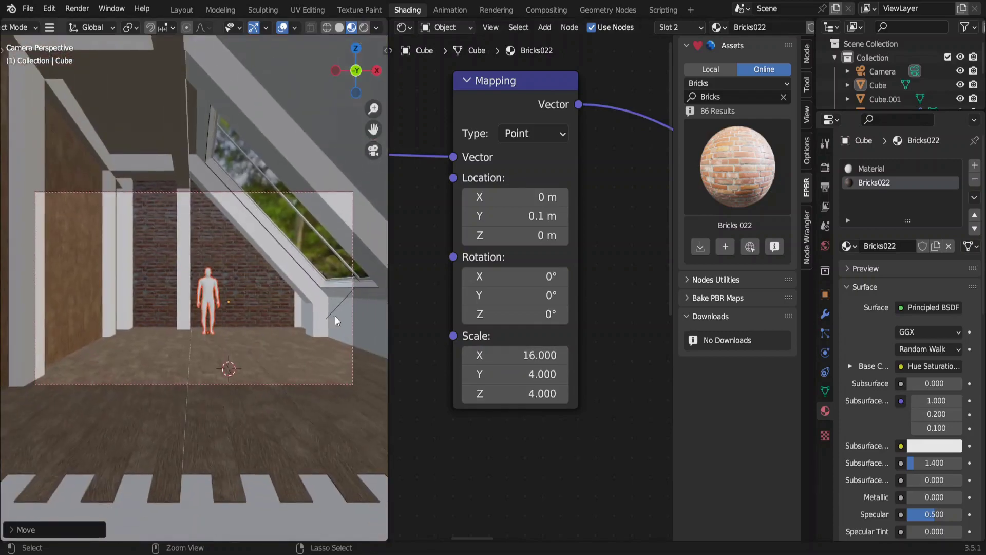
pyautogui.click(314, 310)
pyautogui.hotkey('ctrl', 'a')
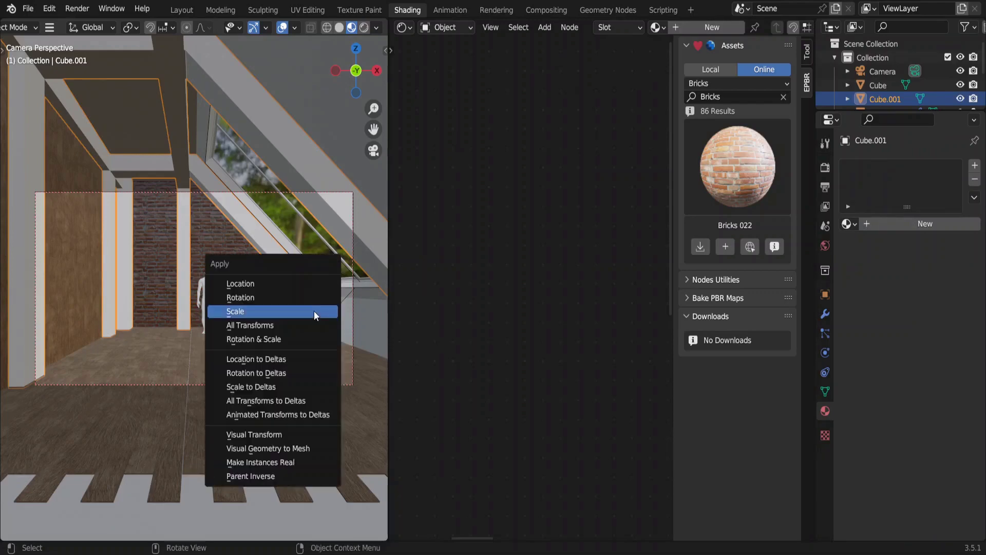
pyautogui.click(313, 311)
# Step: Unwrap the frame mesh with Smart UV Project
pyautogui.press('Tab')
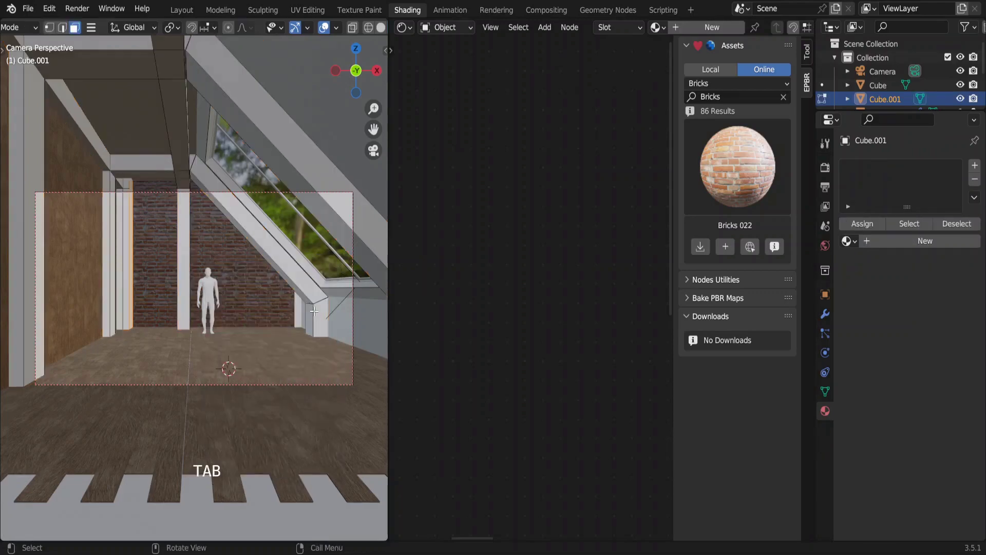
pyautogui.press('u')
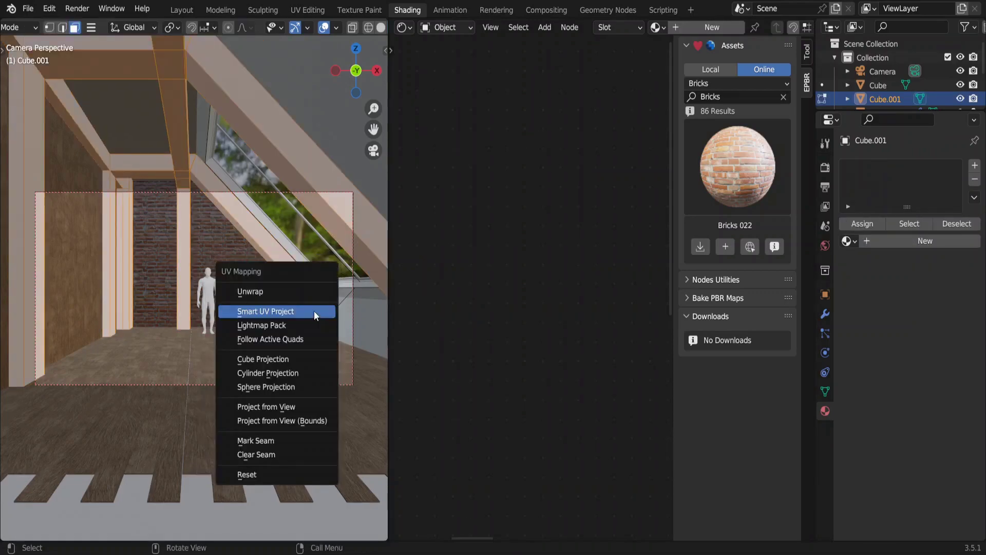
pyautogui.click(313, 310)
pyautogui.press('Return')
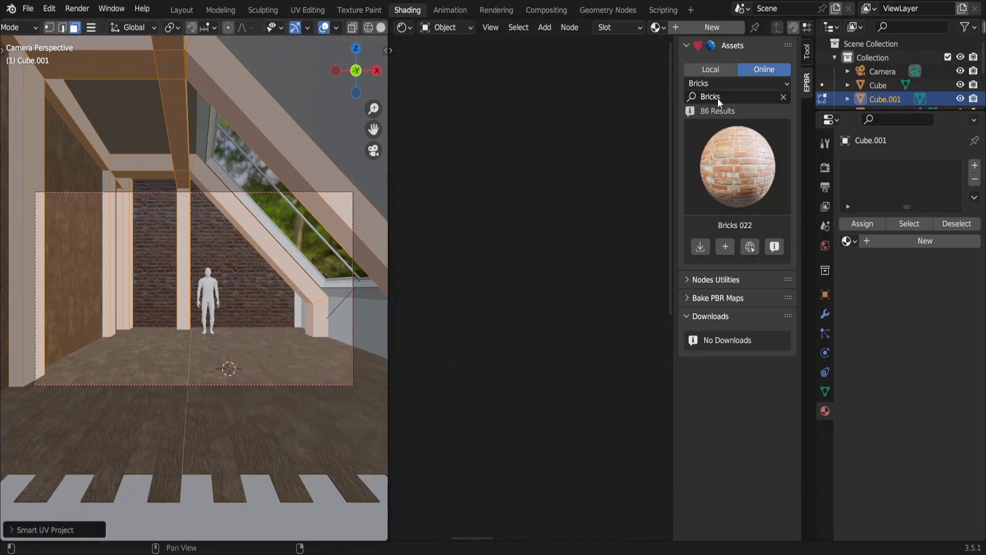
# Step: Add the Wood004 material from the Wood asset category to the frame
pyautogui.click(730, 83)
pyautogui.click(751, 307)
pyautogui.click(732, 161)
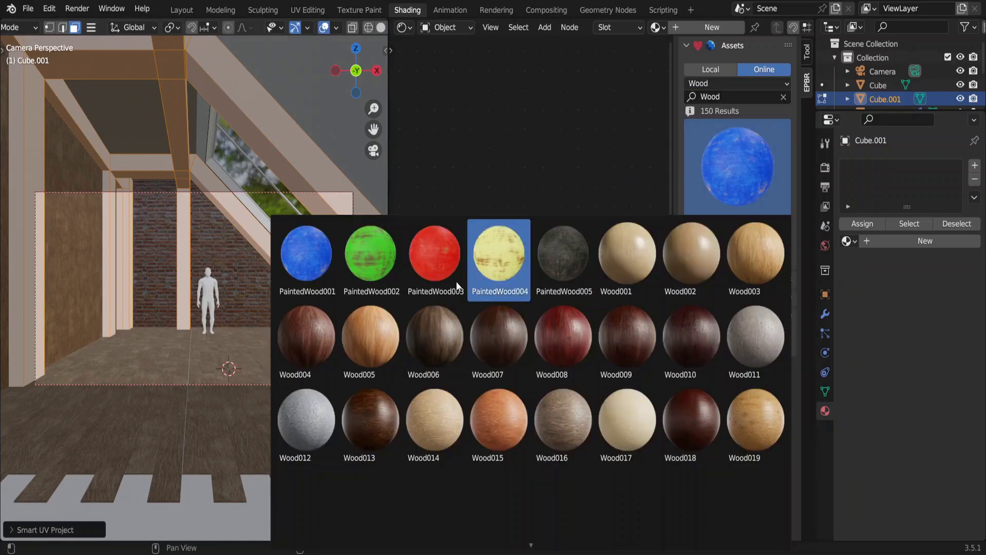
pyautogui.click(321, 340)
pyautogui.click(731, 245)
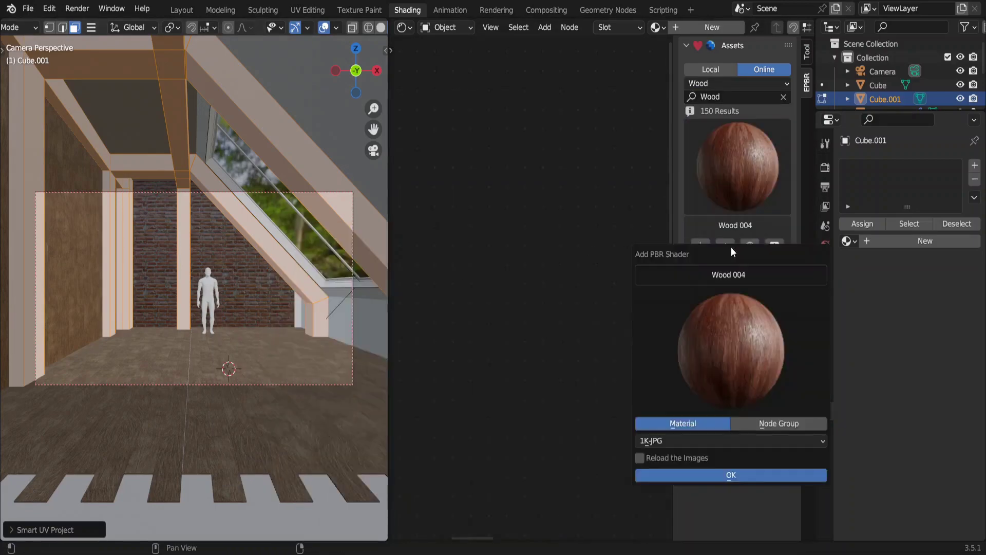
pyautogui.click(730, 475)
# Step: Set Wood004's Displacement Scale and Normal Map Strength both to 0.005
pyautogui.scroll(5, 603, 436)
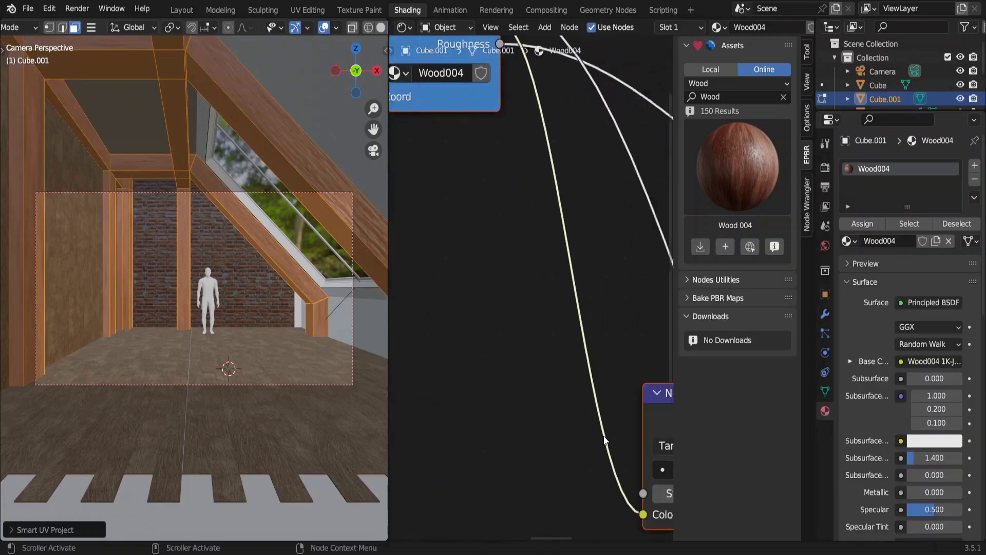
pyautogui.keyDown('ctrl'); pyautogui.hscroll(2, 550, 430); pyautogui.keyUp('ctrl')
pyautogui.keyDown('ctrl'); pyautogui.hscroll(5, 537, 479); pyautogui.keyUp('ctrl')
pyautogui.keyDown('shift'); pyautogui.scroll(-5, 537, 479); pyautogui.keyUp('shift')
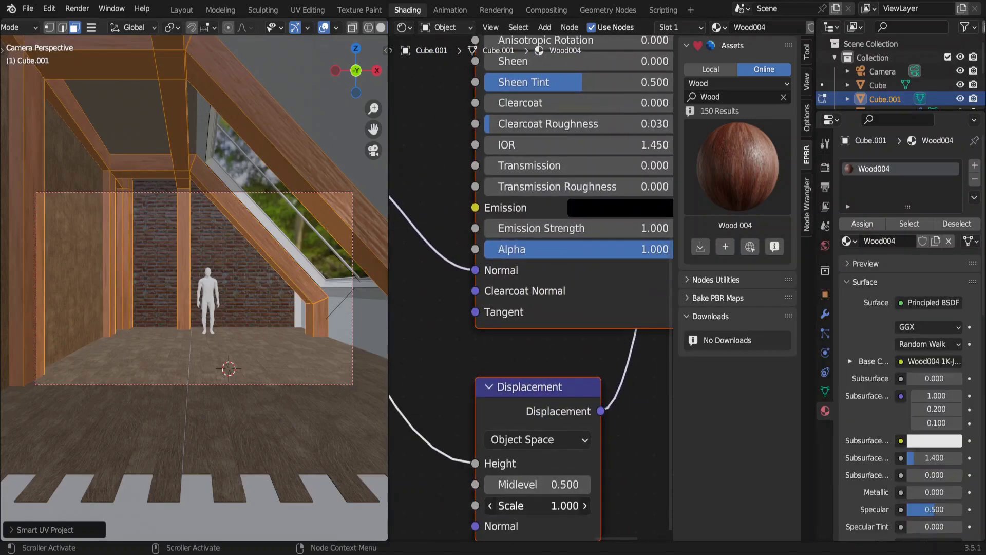
pyautogui.click(537, 506)
pyautogui.write('.005')
pyautogui.press('Tab')
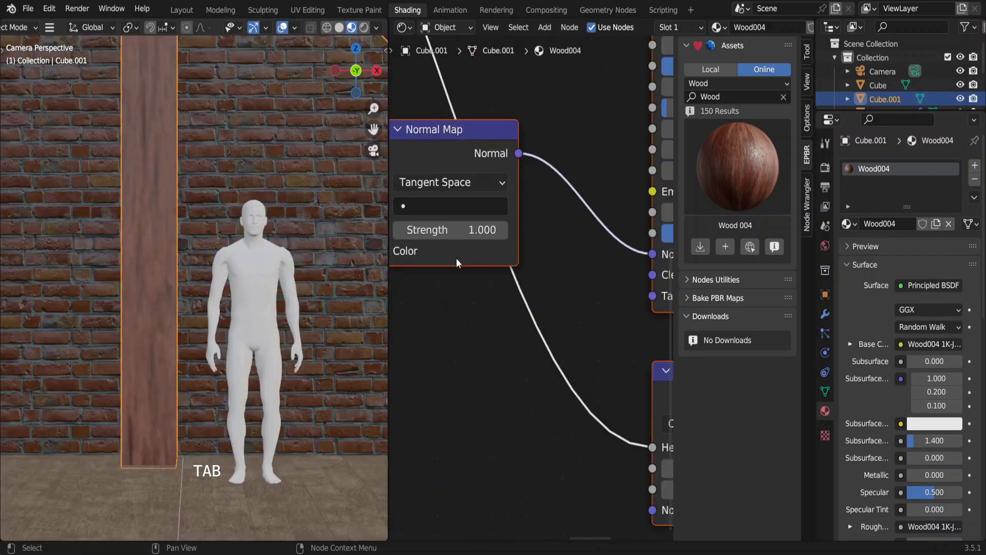
pyautogui.doubleClick(451, 234)
pyautogui.write('.005')
pyautogui.press('Return')
# Step: Assign the WoodFloor039 material slot to the room's selected floor faces
pyautogui.click(273, 384)
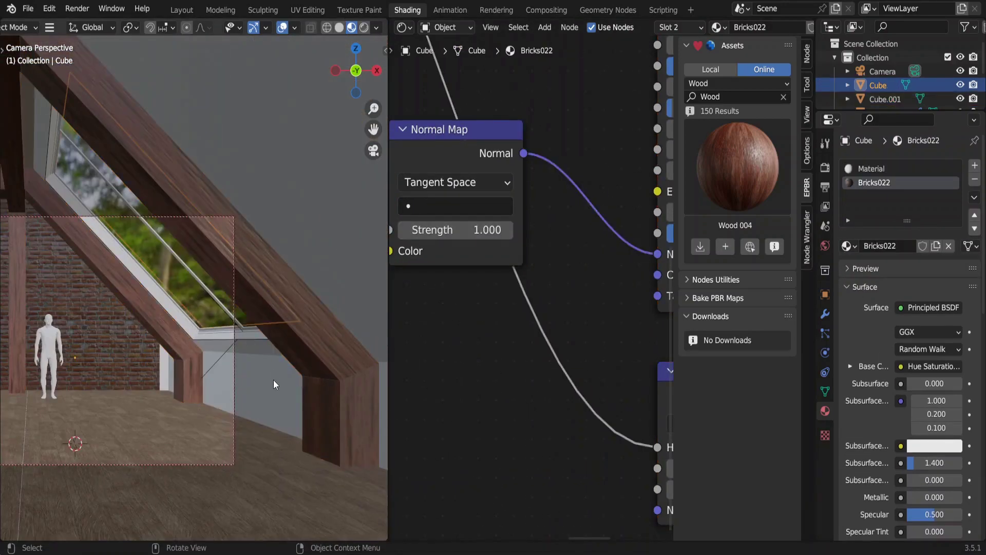
pyautogui.press('Tab')
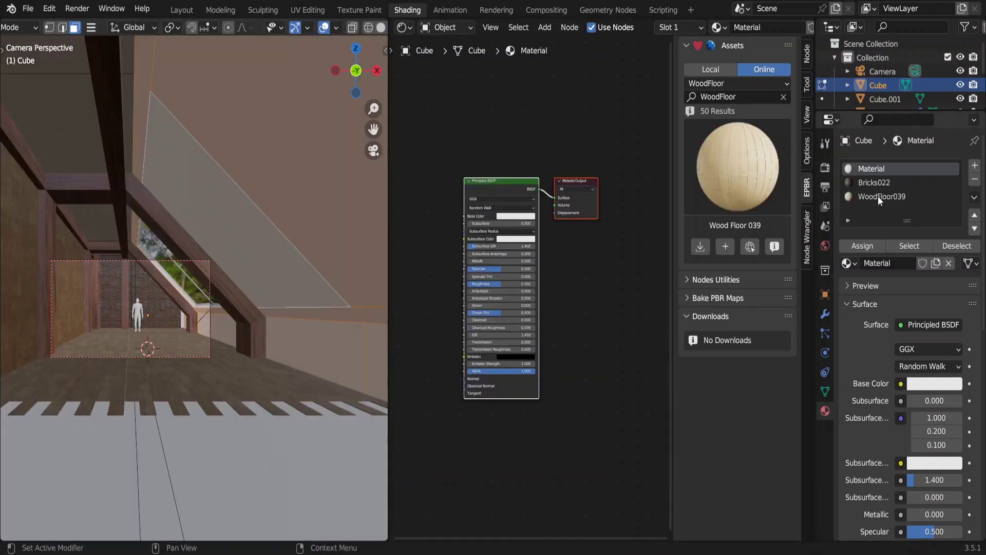
pyautogui.click(877, 197)
pyautogui.click(863, 247)
# Step: Set the floor Mapping node's Scale to 2.5 and Rotation Z to 90°
pyautogui.press('KP_Decimal')
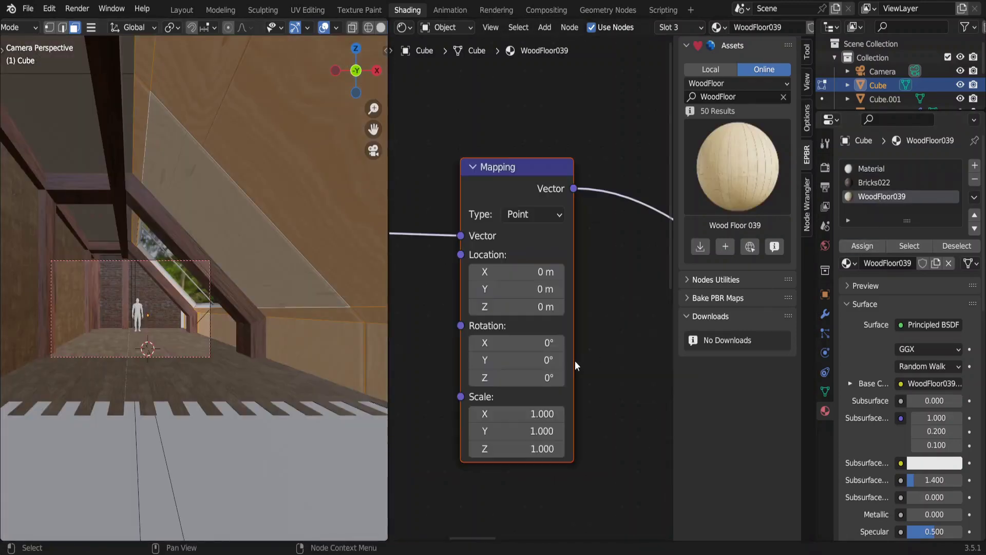
pyautogui.click(518, 414)
pyautogui.write('2.5')
pyautogui.press('Return')
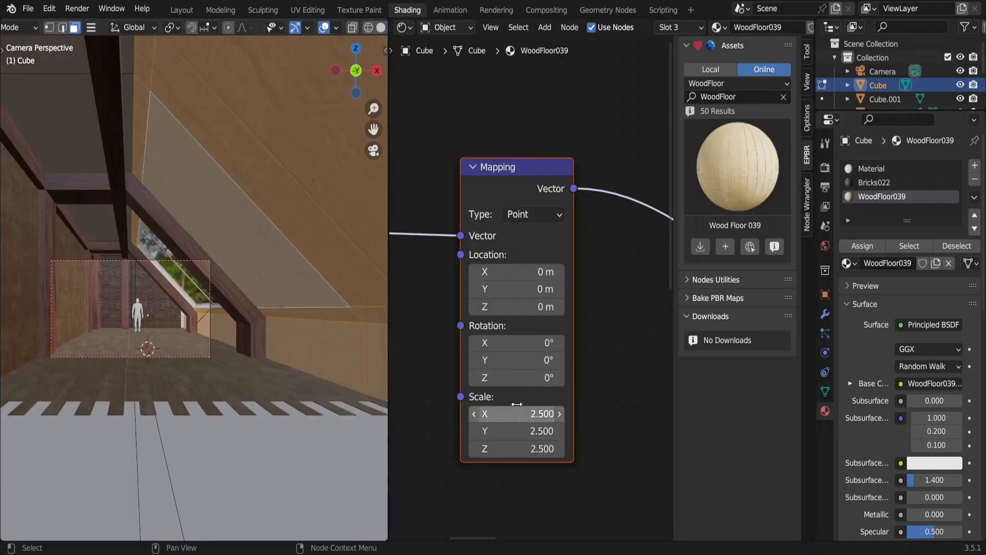
pyautogui.click(518, 381)
pyautogui.write('90')
pyautogui.press('Return')
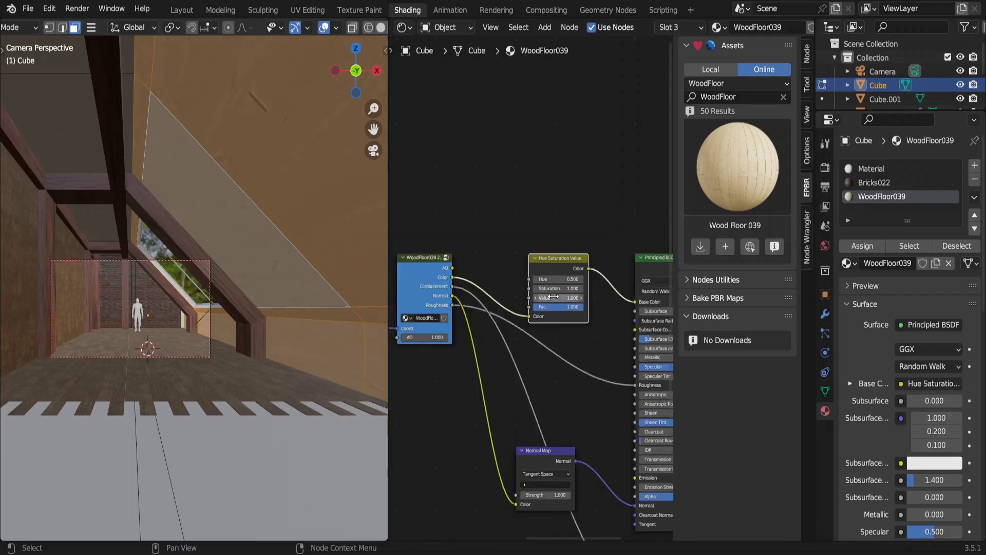
# Step: Darken the floor with Hue Saturation Value 0.2 and return to Object Mode
pyautogui.click(554, 297)
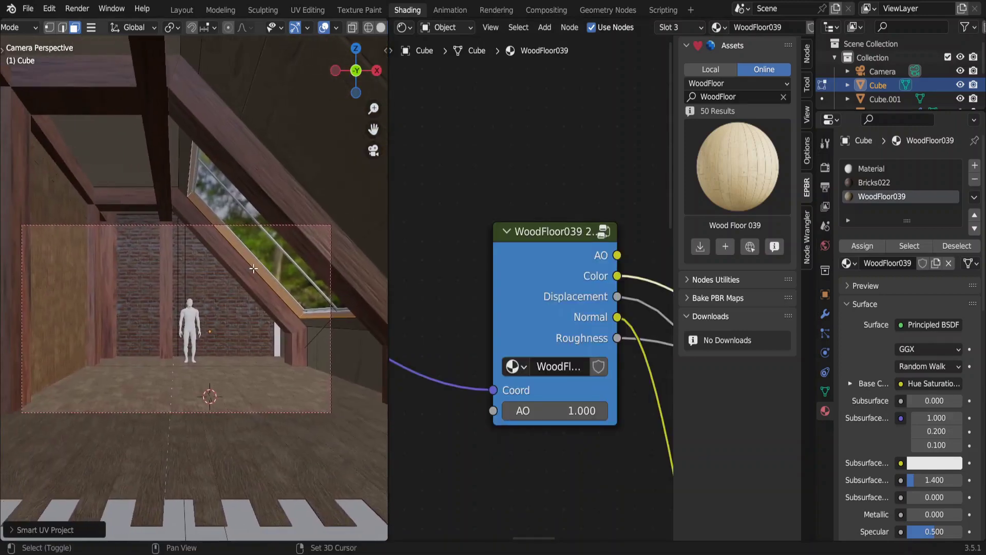
pyautogui.keyDown('shift'); pyautogui.moveTo(253, 268); pyautogui.dragTo(264, 269, button='middle'); pyautogui.keyUp('shift')
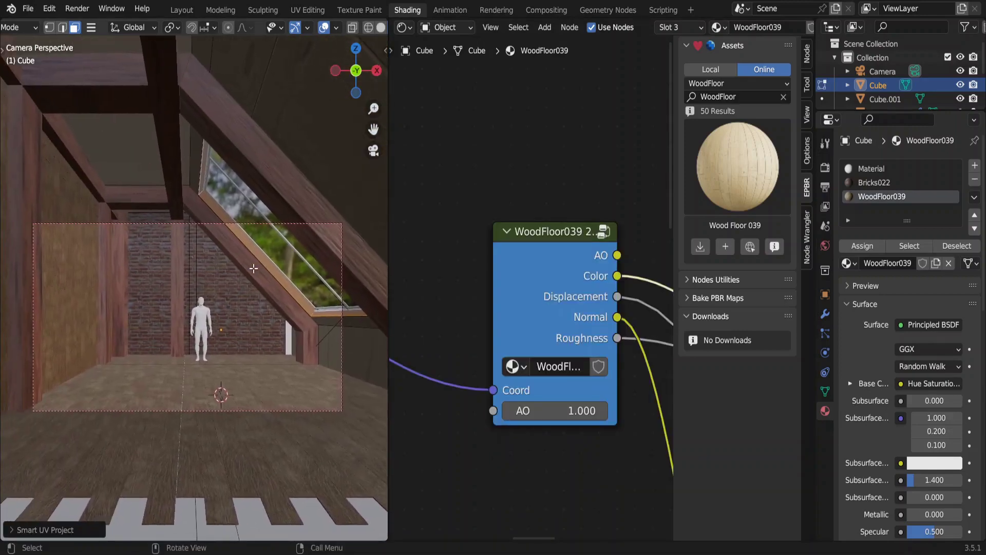
pyautogui.press('Tab')
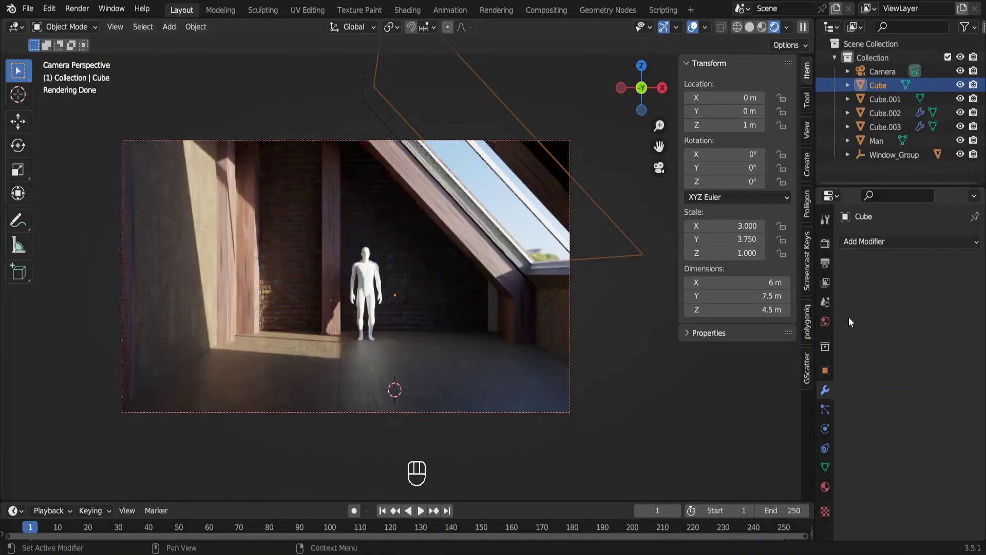
# Step: Set the World lighting Strength to 20 in World properties
pyautogui.click(823, 324)
pyautogui.scroll(-8, 898, 360)
pyautogui.doubleClick(930, 436)
pyautogui.write('20')
pyautogui.press('Return')
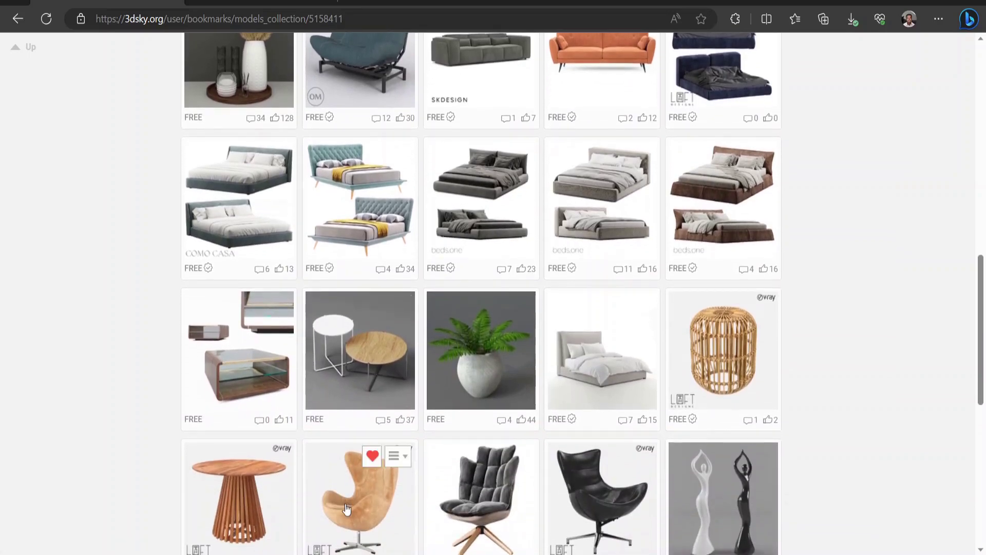
# Step: Scroll down through the liked models: plants, armchairs and coffee tables
pyautogui.scroll(-4, 346, 509)
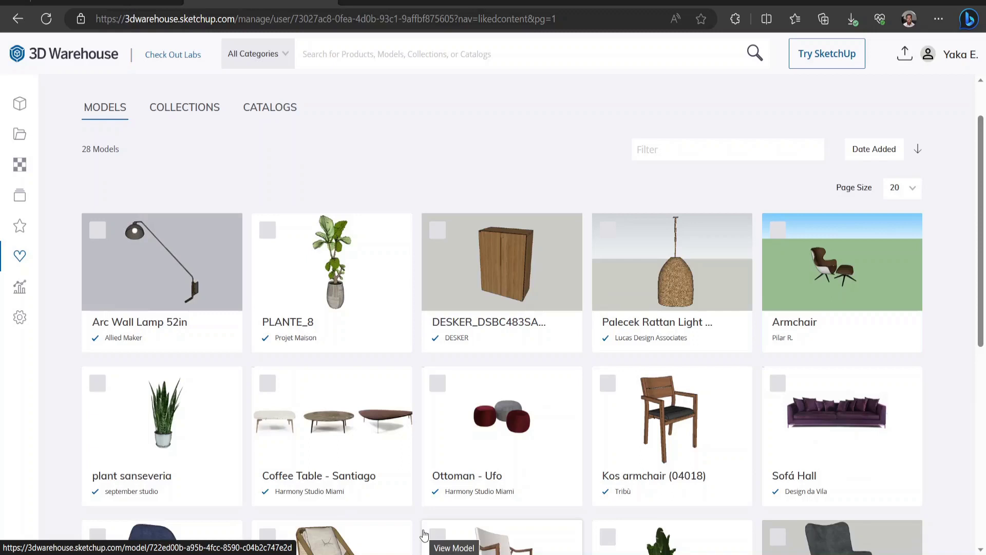
pyautogui.scroll(-5, 425, 536)
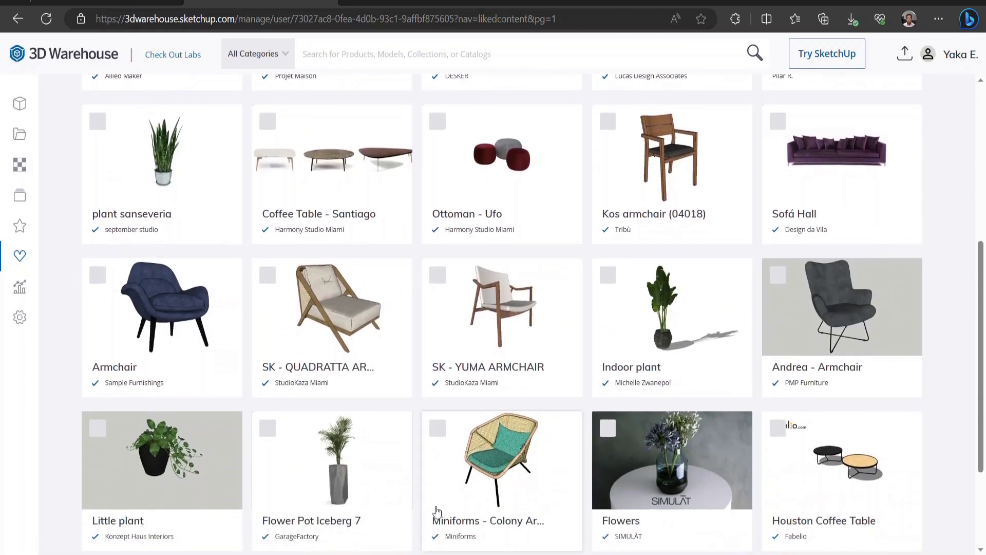
pyautogui.scroll(-1, 437, 517)
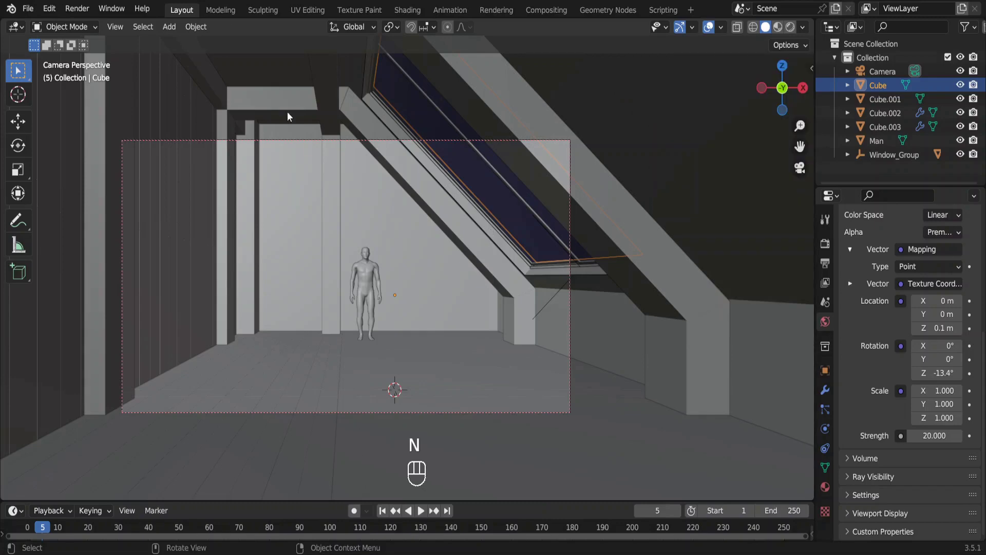
# Step: Import the bed .obj file as Wavefront OBJ, adding base.001, bedding.001 and Object001.001
pyautogui.click(28, 9)
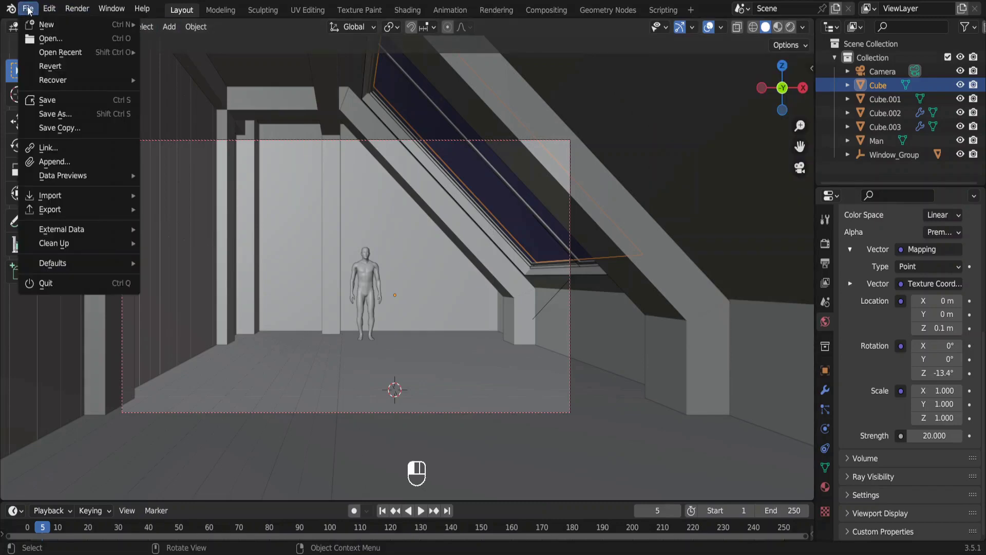
pyautogui.moveTo(78, 198)
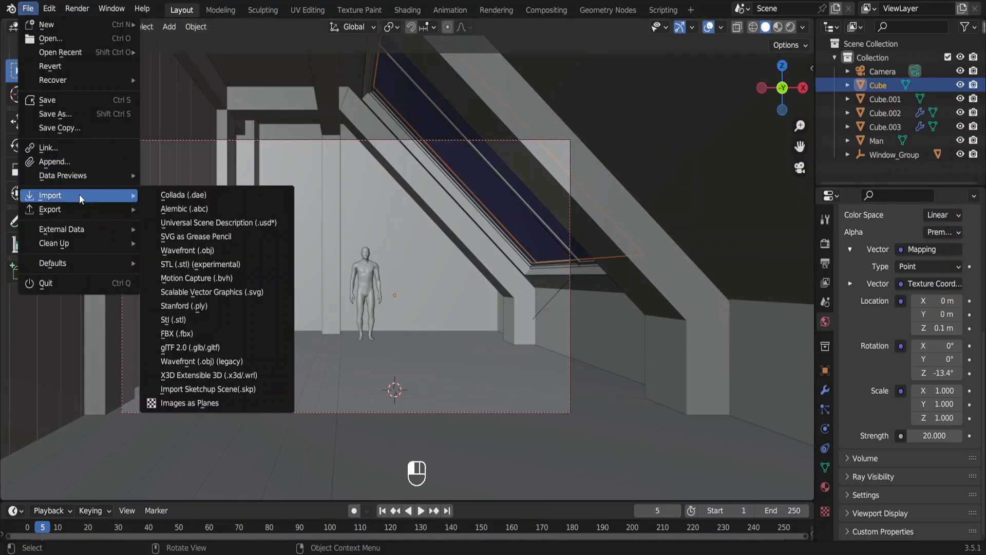
pyautogui.click(226, 361)
pyautogui.doubleClick(300, 222)
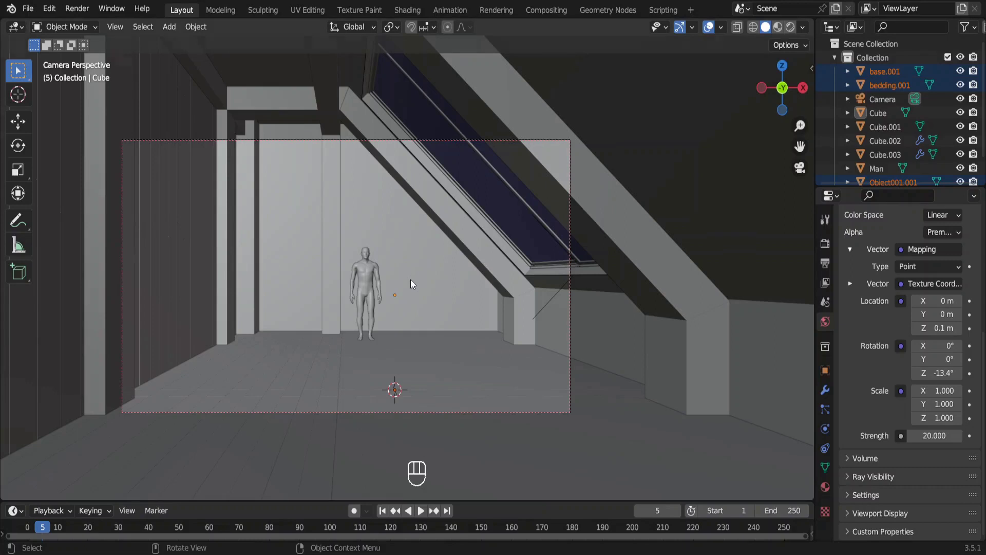
# Step: Scale the imported bed down to 0.001
pyautogui.press('KP_Decimal')
pyautogui.moveTo(411, 279); pyautogui.dragTo(411, 279, button='middle')
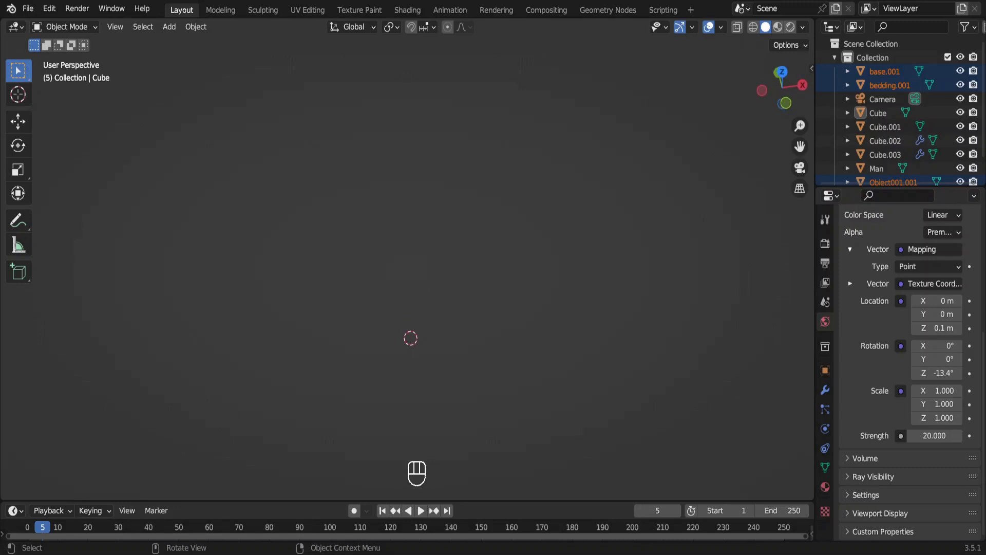
pyautogui.write('s.001')
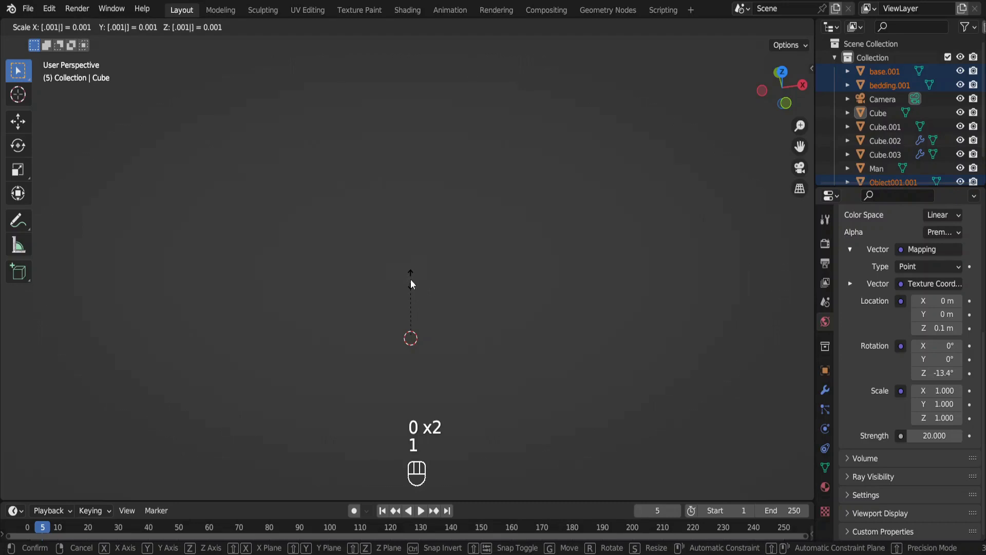
pyautogui.press('Return')
# Step: Rotate the bed 90° around the Z axis in camera view
pyautogui.press('KP_0')
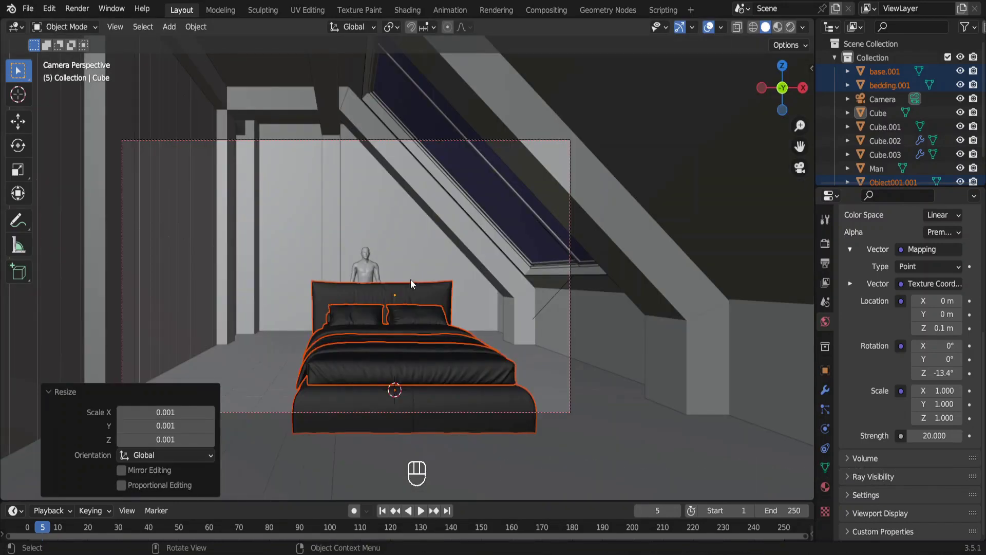
pyautogui.press('r')
pyautogui.press('z')
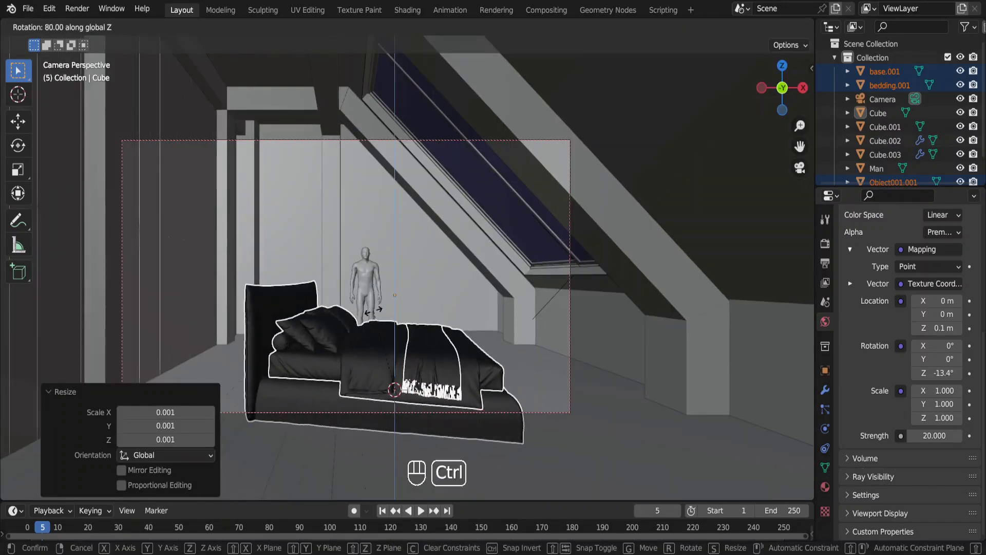
pyautogui.click(364, 320)
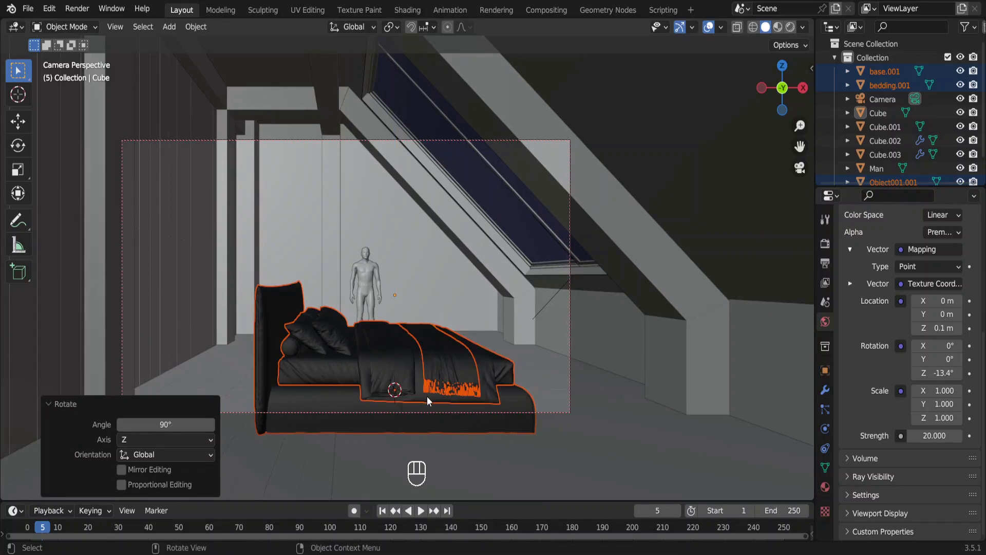
# Step: Slide the bed along the floor toward the left wall and delete Object001.001
pyautogui.press('g')
pyautogui.hotkey('shift', 'z')
pyautogui.click(287, 369)
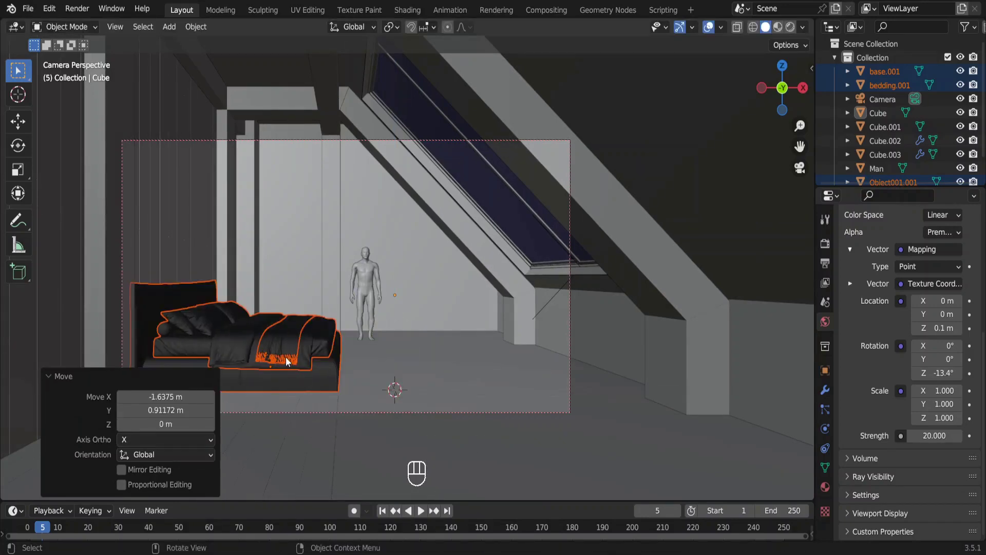
pyautogui.press('Delete')
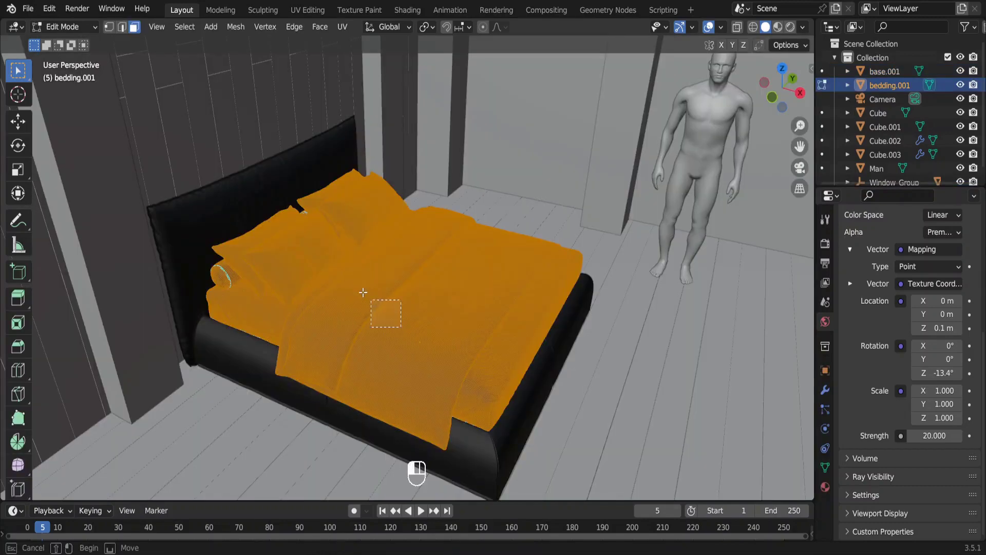
# Step: Delete the bed's original duvet in Edit Mode, revealing the mattress
pyautogui.click(356, 286)
pyautogui.hotkey('ctrl', 'l')
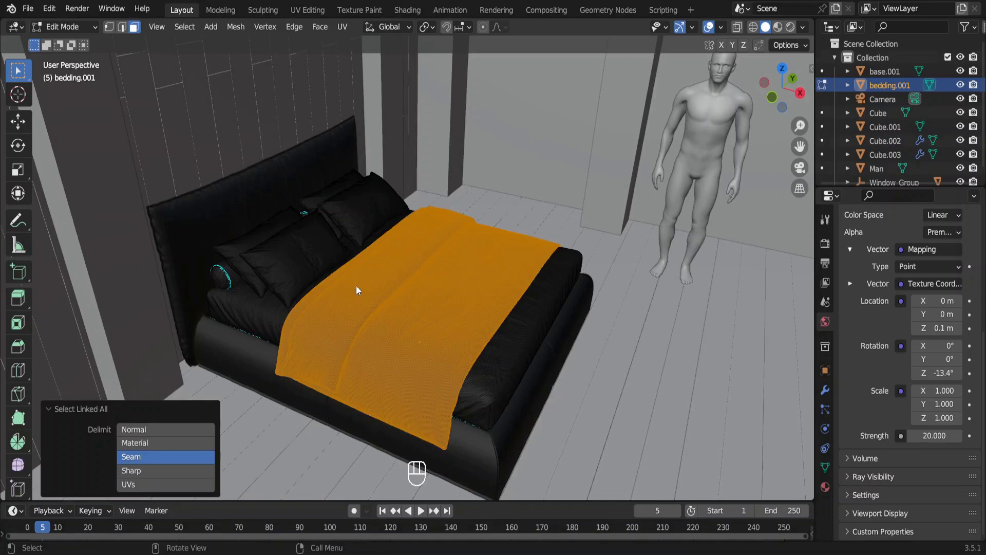
pyautogui.press('Delete')
pyautogui.click(357, 285)
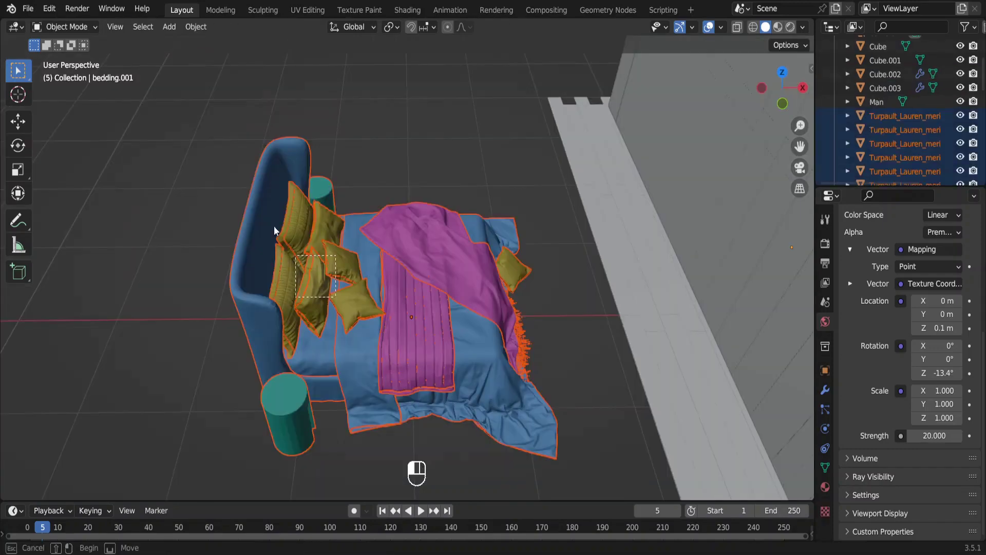
# Step: Delete the second bed's headboard, pillows and teal cylinder
pyautogui.keyDown('shift'); pyautogui.moveTo(335, 297); pyautogui.dragTo(225, 160); pyautogui.keyUp('shift')
pyautogui.keyDown('shift'); pyautogui.click(284, 402); pyautogui.keyUp('shift')
pyautogui.press('Delete')
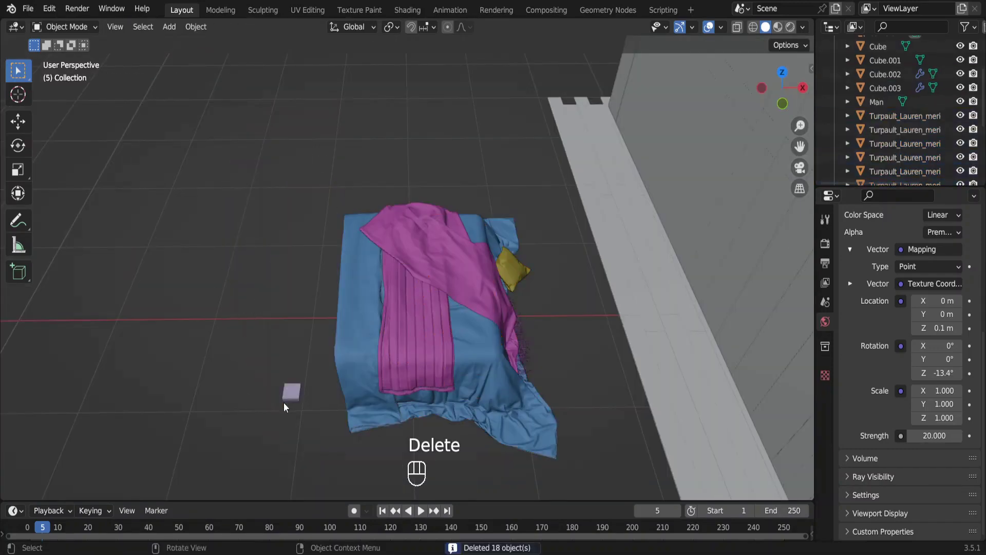
# Step: Parent all the blanket pieces together with Keep Transform
pyautogui.moveTo(308, 426); pyautogui.dragTo(264, 205, button='middle')
pyautogui.moveTo(264, 204); pyautogui.dragTo(517, 427)
pyautogui.hotkey('ctrl', 'p')
pyautogui.click(341, 333)
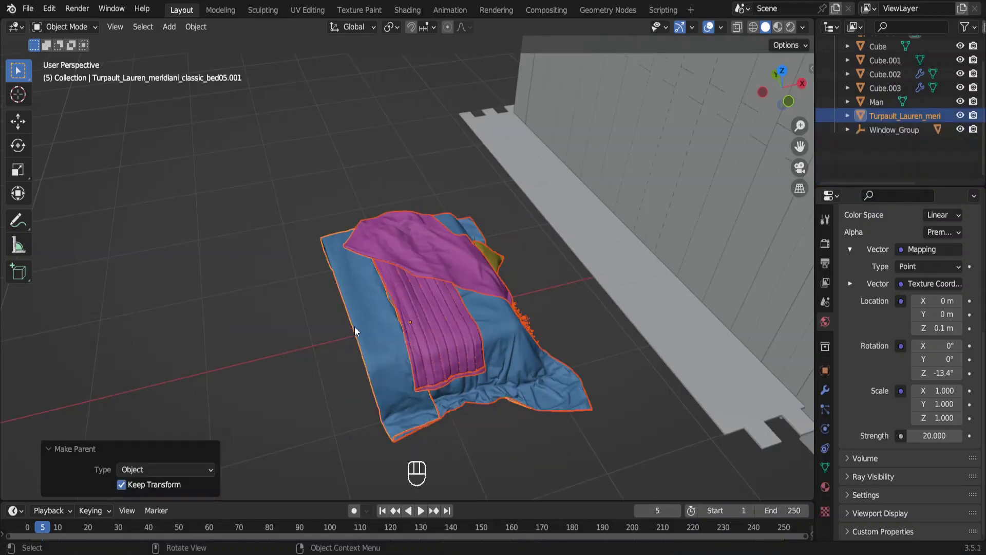
# Step: Move the blanket set from top view over the bed, adjusting along X
pyautogui.press('KP_7')
pyautogui.press('g')
pyautogui.click(85, 242)
pyautogui.moveTo(85, 242); pyautogui.dragTo(308, 216, button='middle')
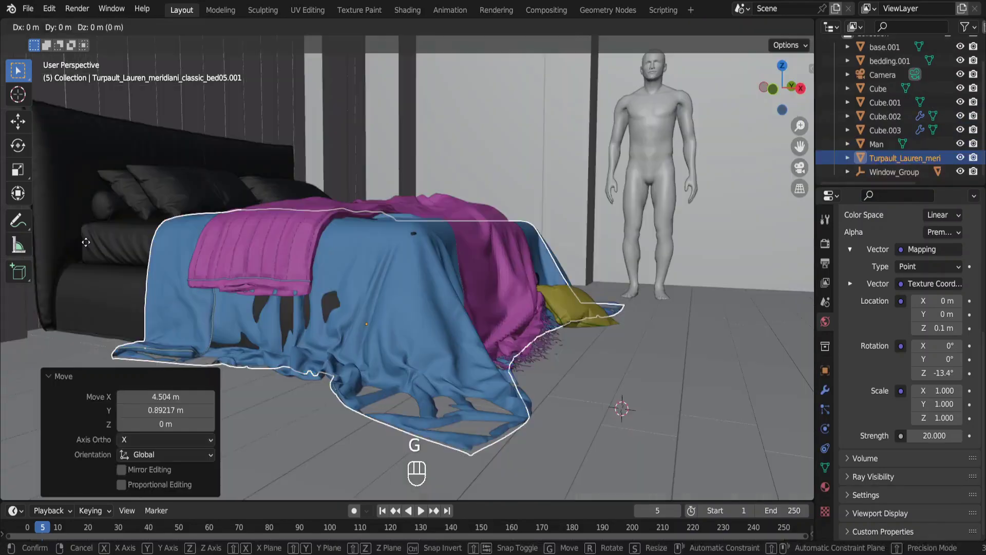
pyautogui.press('g')
pyautogui.press('x')
pyautogui.click(584, 232)
# Step: Resize the blanket set along Y to fit the bed's width
pyautogui.press('s')
pyautogui.press('y')
pyautogui.press('Right')
pyautogui.press('Right')
pyautogui.press('Right')
pyautogui.press('Right')
pyautogui.press('Right')
pyautogui.press('Right')
pyautogui.click(586, 231)
pyautogui.press('s')
pyautogui.press('y')
pyautogui.press('Right')
pyautogui.moveTo(586, 230); pyautogui.dragTo(360, 216, button='middle')
pyautogui.click(359, 205)
# Step: Fine-tune the blankets' position along X and Y so they drape over the bed
pyautogui.press('g')
pyautogui.press('x')
pyautogui.click(349, 195)
pyautogui.press('g')
pyautogui.press('y')
pyautogui.press('x')
pyautogui.press('Right')
pyautogui.press('Right')
pyautogui.press('Right')
pyautogui.click(342, 191)
# Step: Lower the blanket set and place the floor lamp beside the bed
pyautogui.press('g')
pyautogui.press('z')
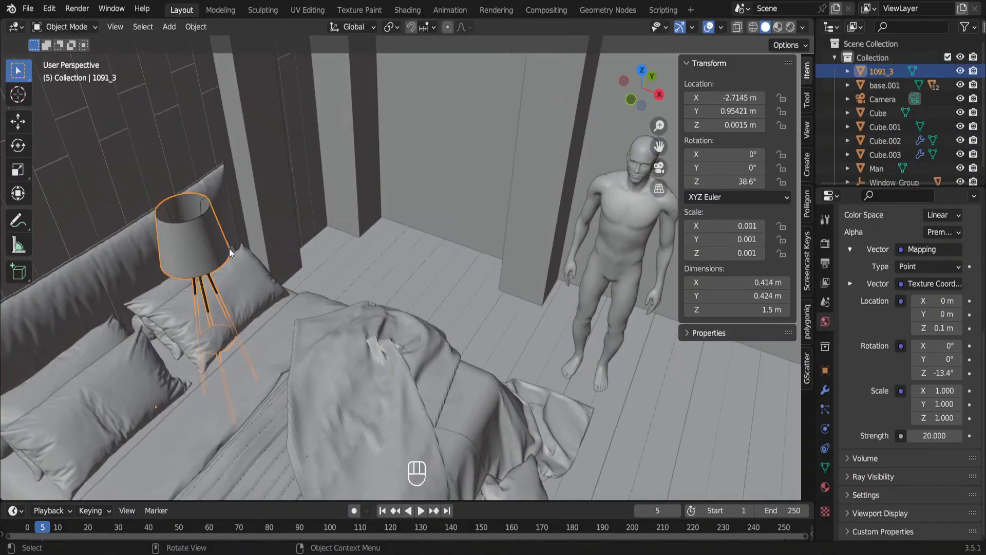
pyautogui.press('g')
pyautogui.hotkey('shift', 'z')
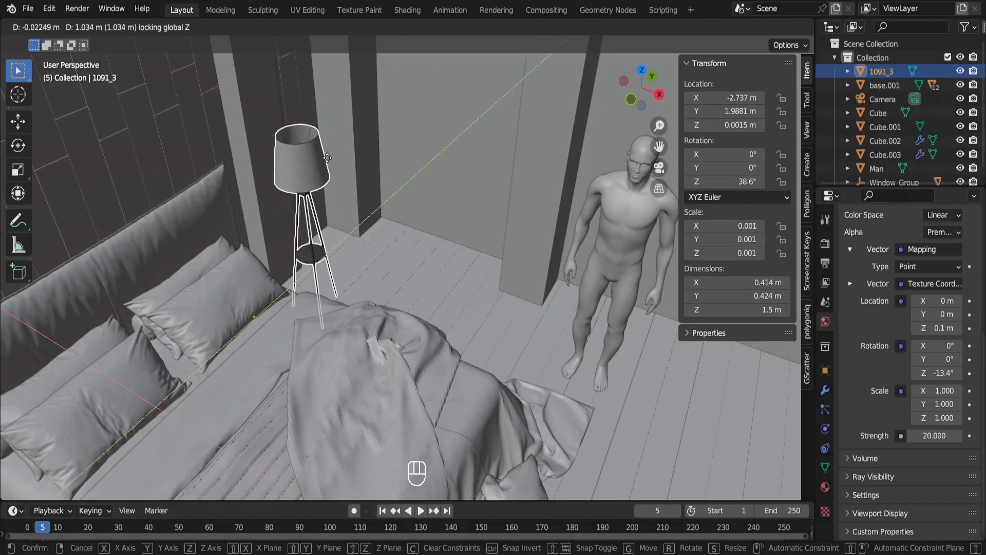
pyautogui.click(327, 162)
pyautogui.press('g')
pyautogui.hotkey('shift', 'z')
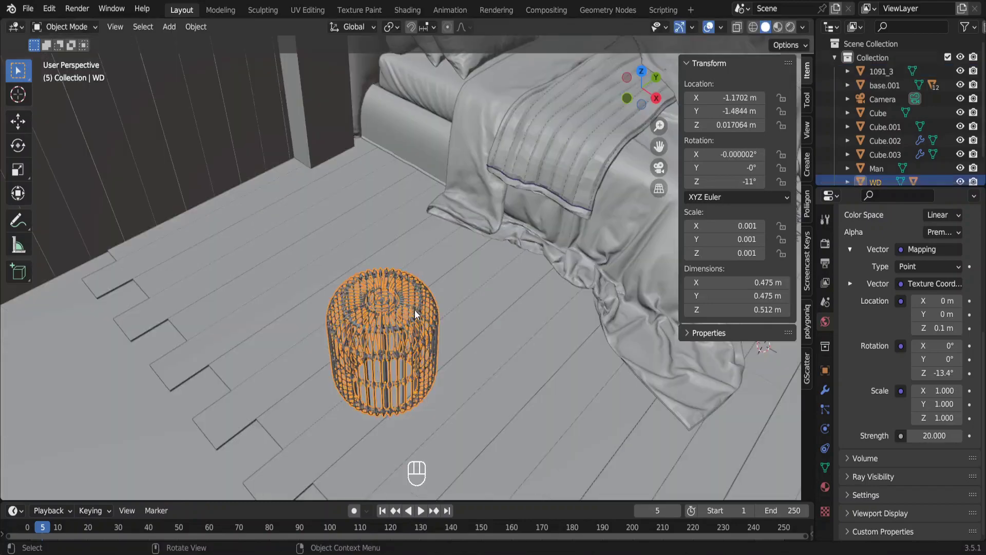
# Step: Slide the wire basket along the floor and lay the carpet_DH rug under the bed
pyautogui.press('g')
pyautogui.hotkey('shift', 'z')
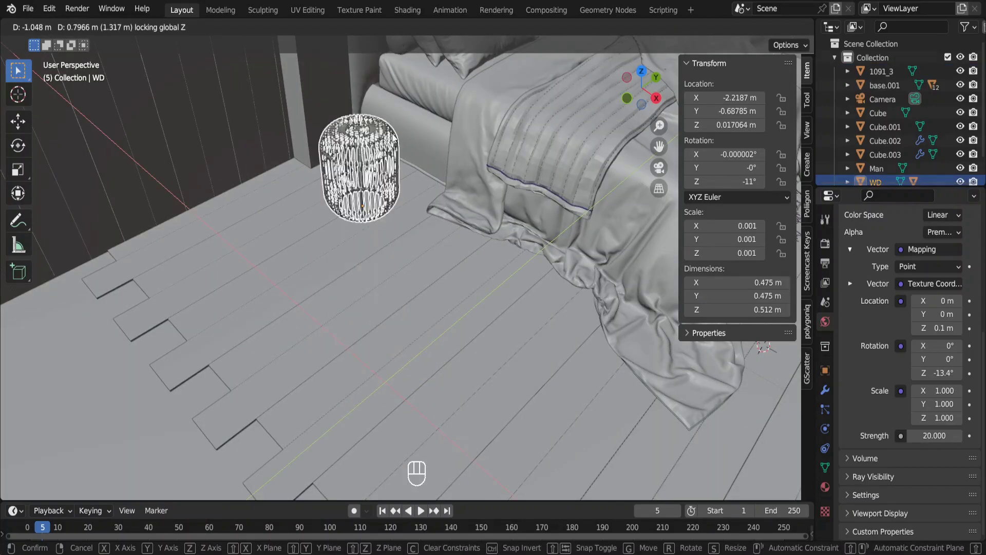
pyautogui.press('g')
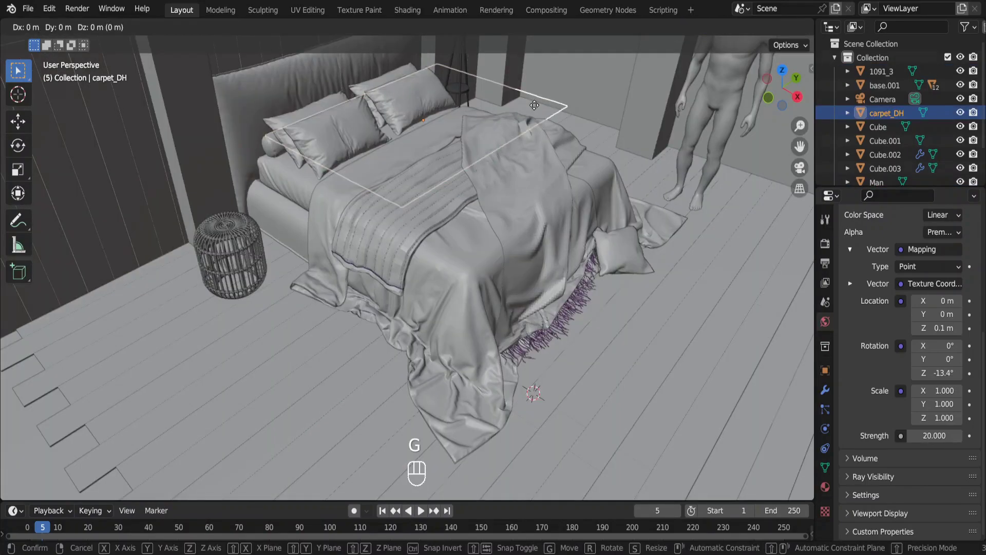
pyautogui.hotkey('shift', 'z')
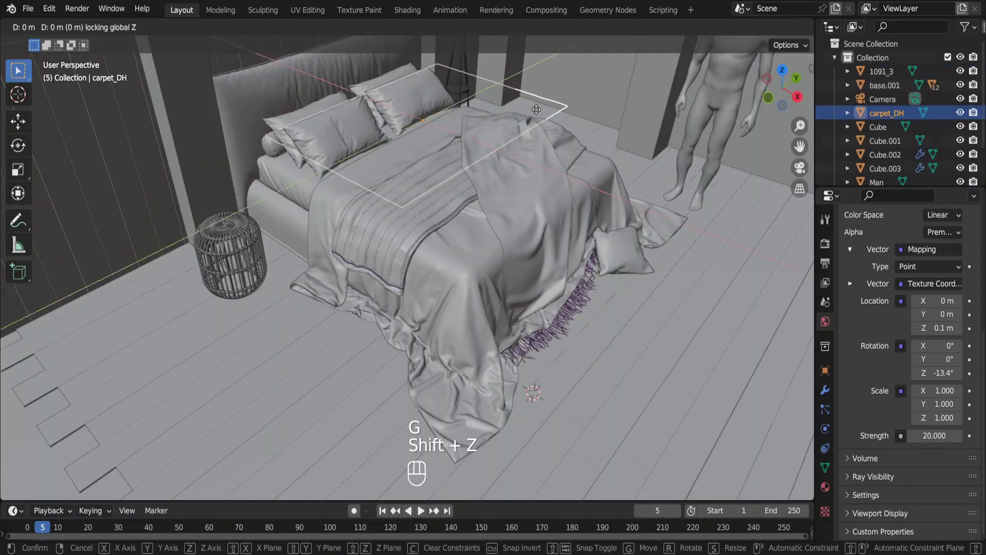
pyautogui.click(610, 249)
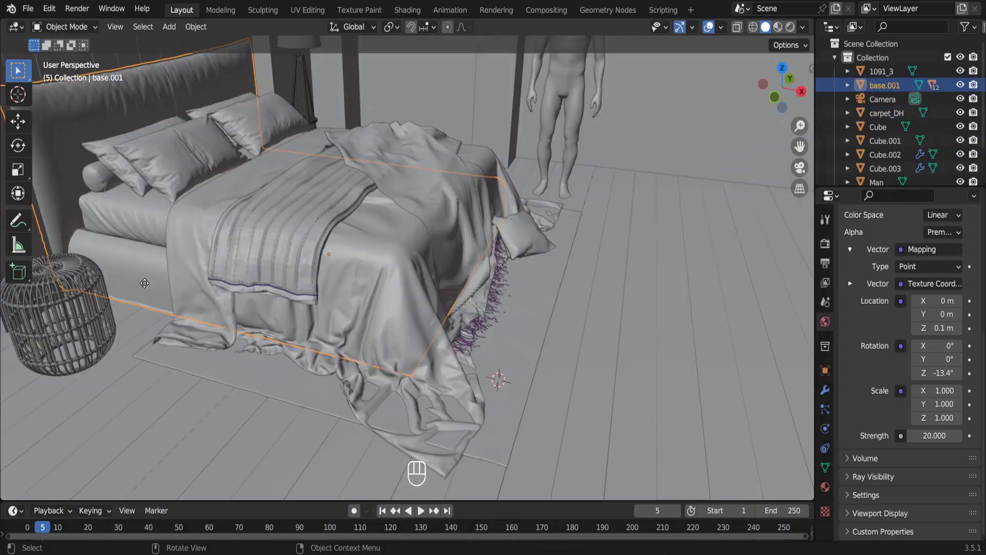
# Step: Raise the bed base base.001 slightly along Z
pyautogui.press('g')
pyautogui.press('z')
pyautogui.press('Up')
pyautogui.press('Up')
pyautogui.press('Down')
pyautogui.press('Up')
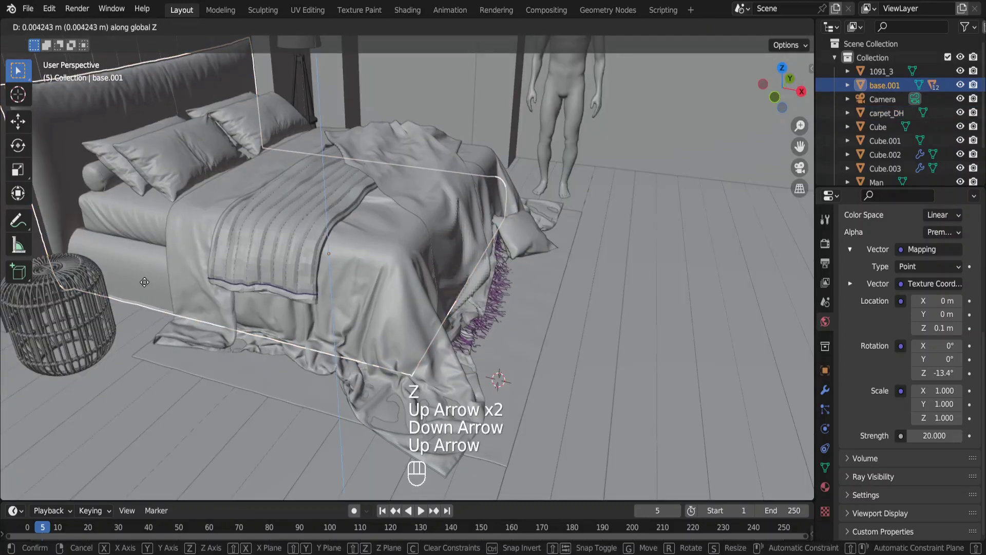
pyautogui.press('Up')
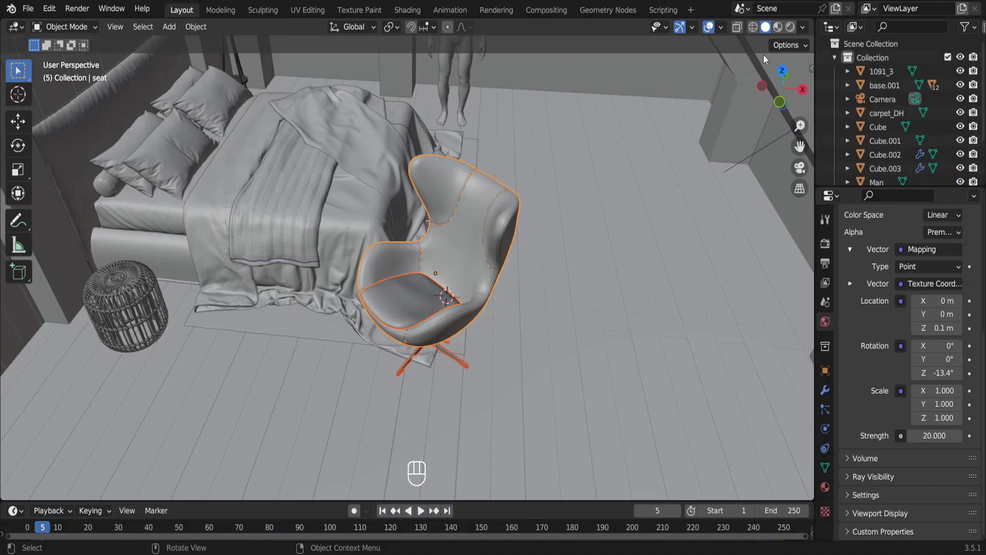
# Step: Switch to Material Preview and slide the armchair, side table and round rug into the corner
pyautogui.click(778, 27)
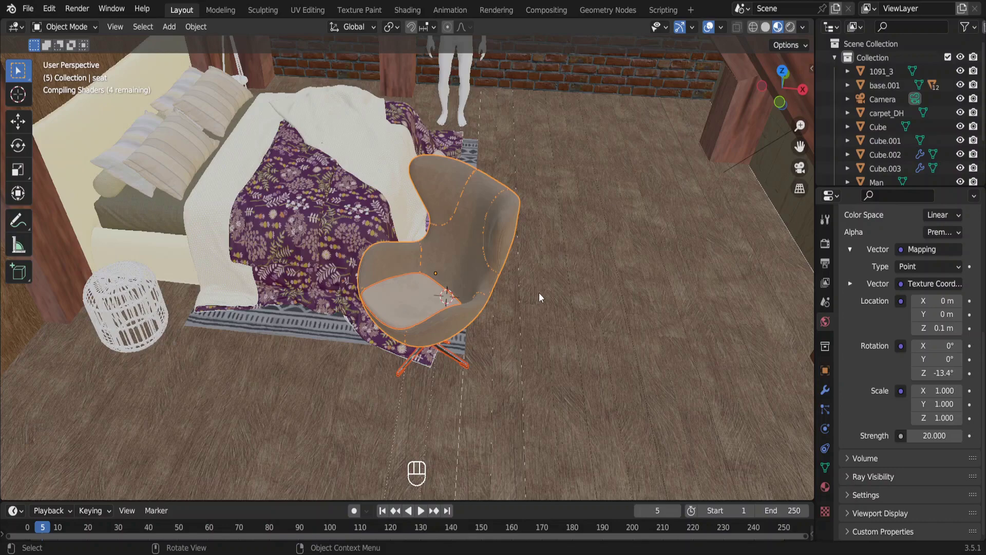
pyautogui.press('g')
pyautogui.hotkey('shift', 'z')
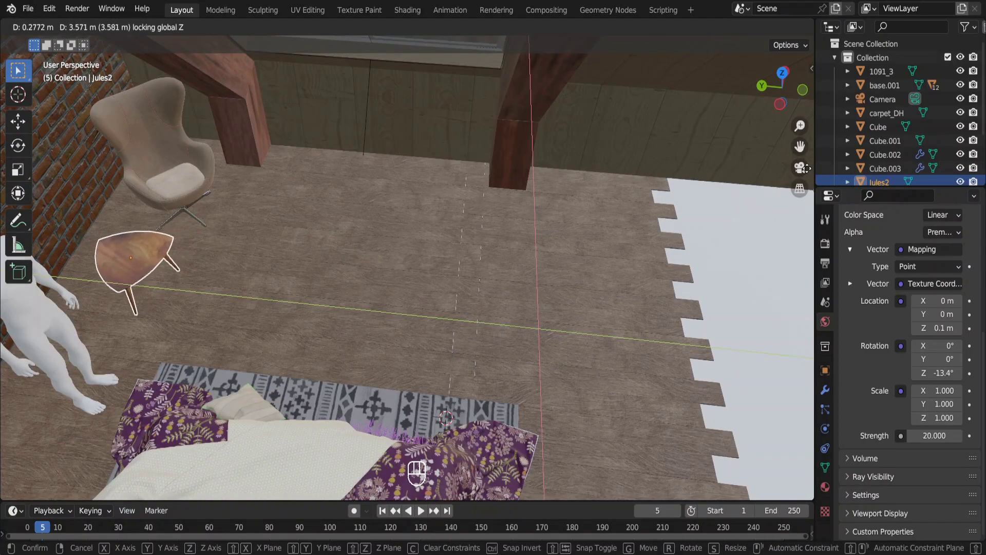
pyautogui.click(798, 160)
pyautogui.press('g')
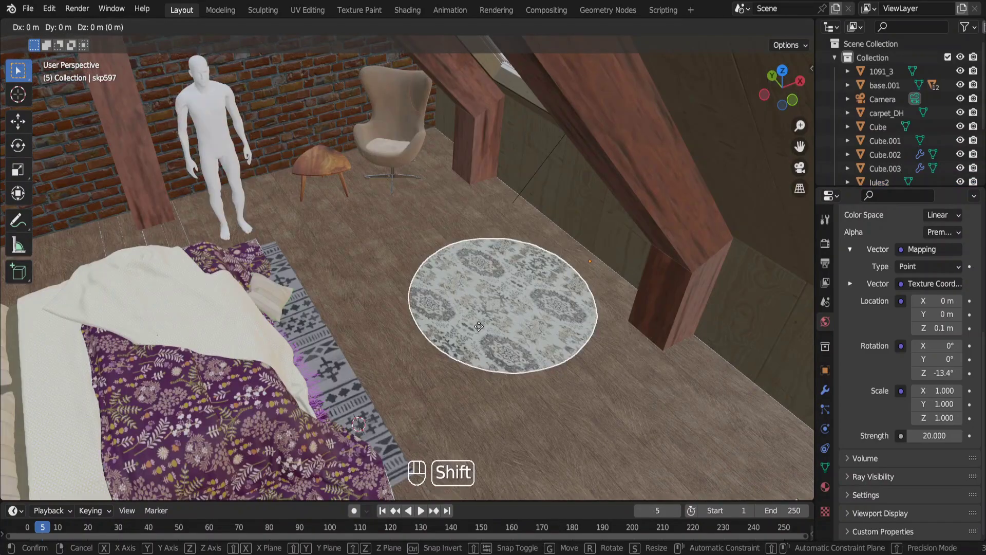
pyautogui.hotkey('shift', 'z')
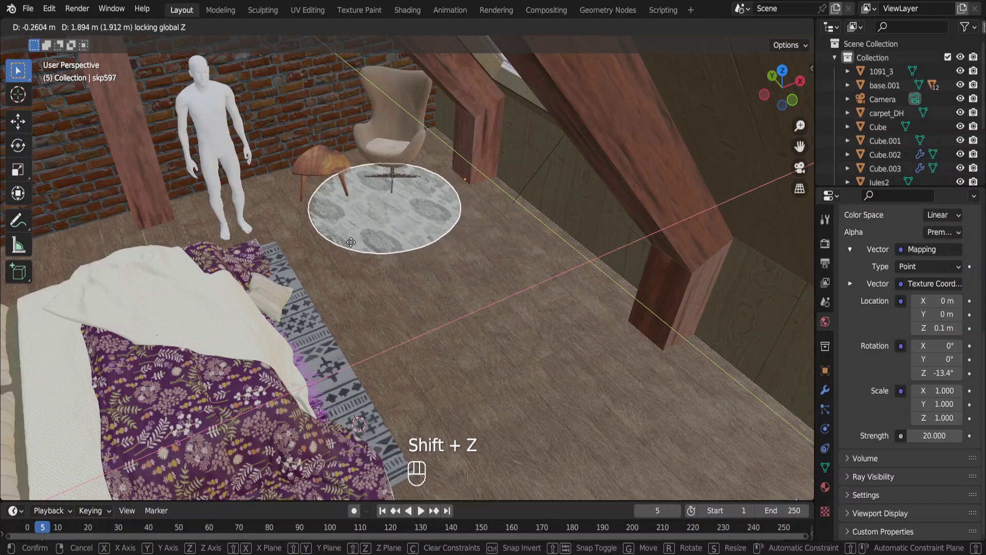
pyautogui.click(336, 239)
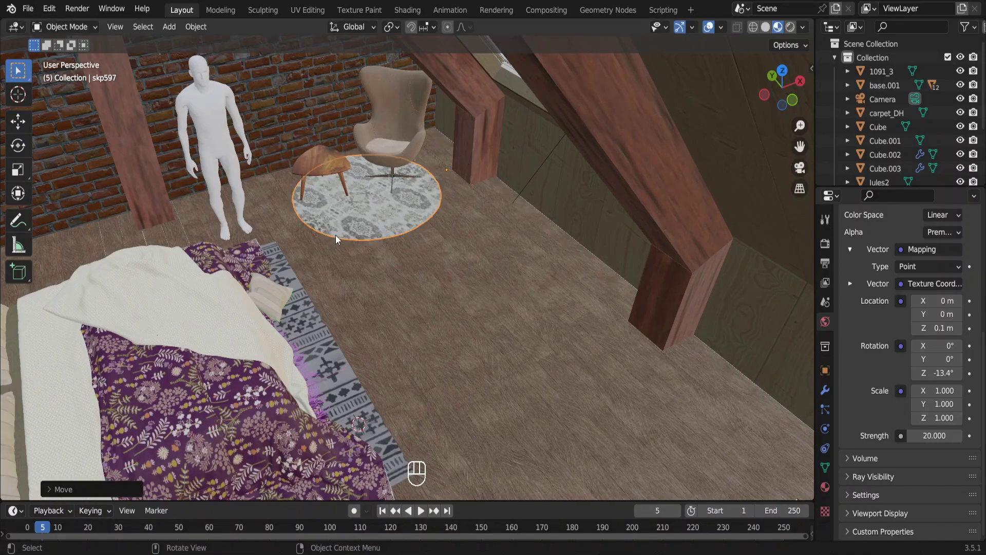
# Step: Position the pasted wall lamp and move the bookshelf along Y beside the reading corner
pyautogui.press('g')
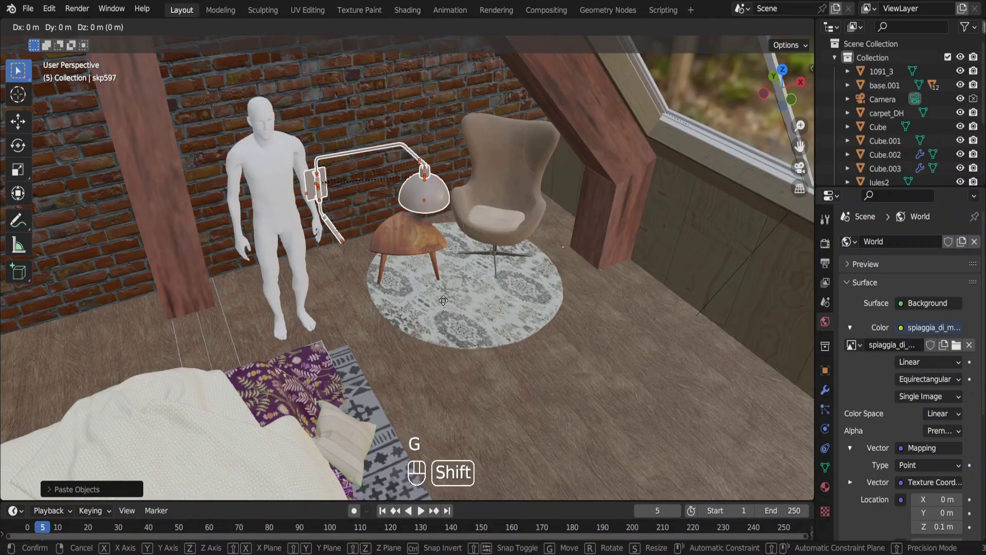
pyautogui.hotkey('shift', 'z')
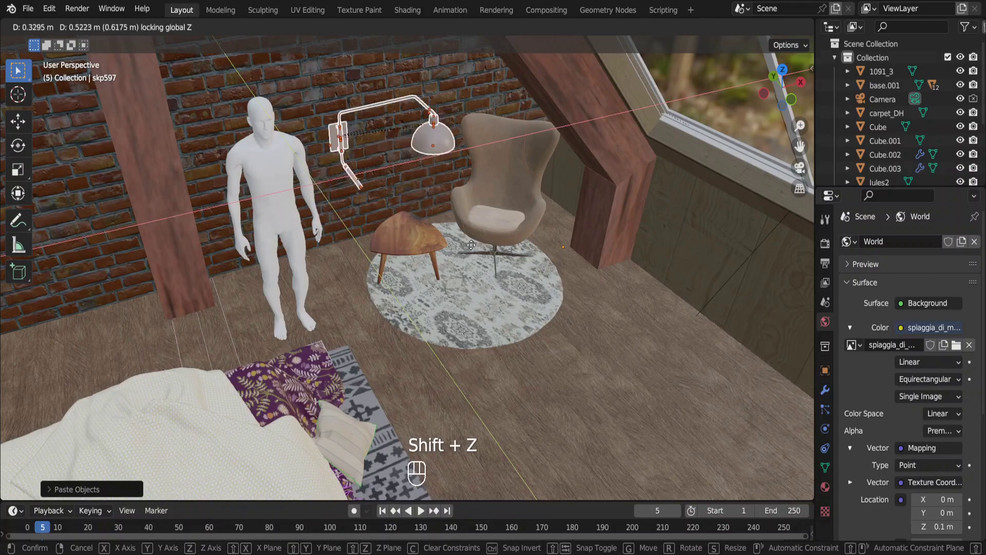
pyautogui.press('ctrl')
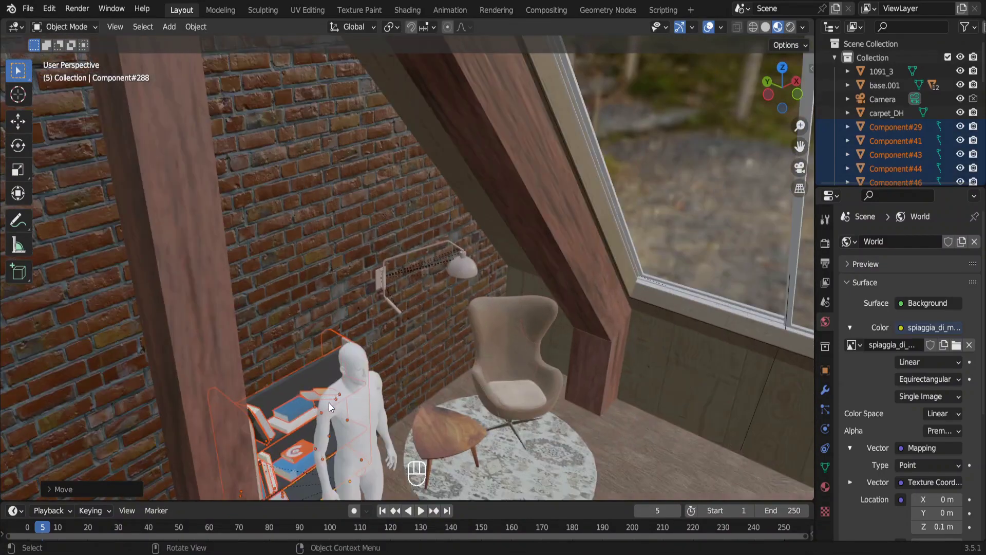
pyautogui.press('g')
pyautogui.press('y')
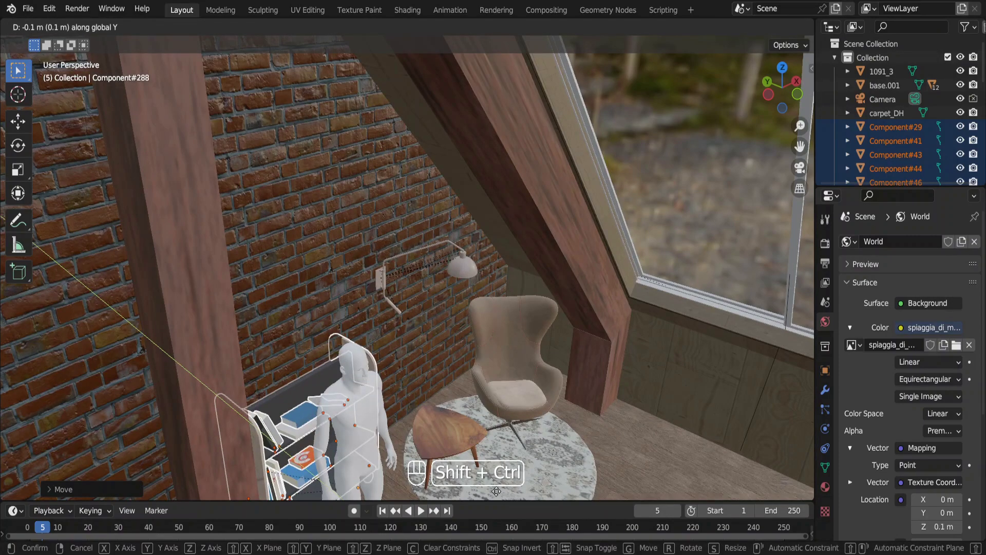
pyautogui.click(596, 97)
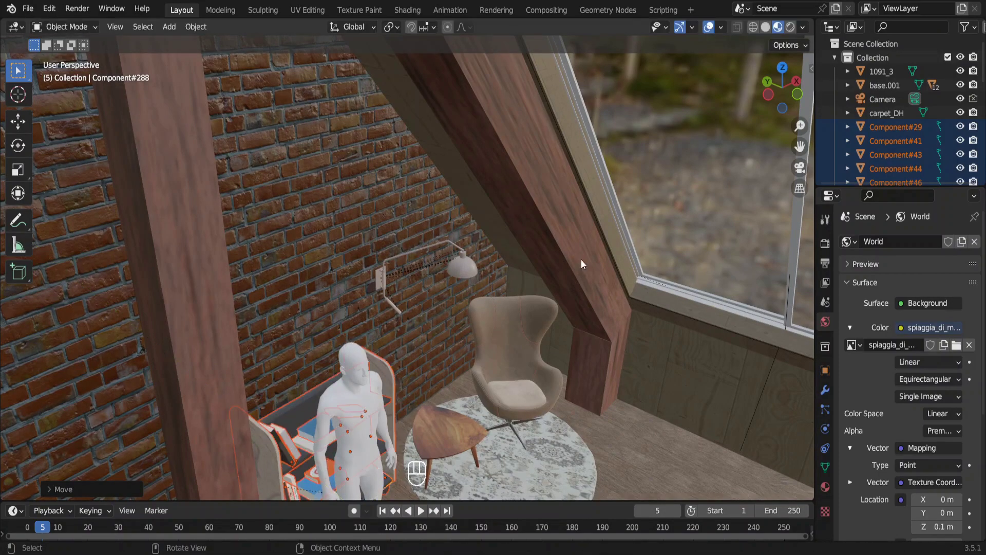
pyautogui.moveTo(581, 259); pyautogui.dragTo(322, 320, button='middle')
# Step: Move the bookshelf parts into a new collection named 'Book She'
pyautogui.press('m')
pyautogui.click(322, 319)
pyautogui.write('Book She')
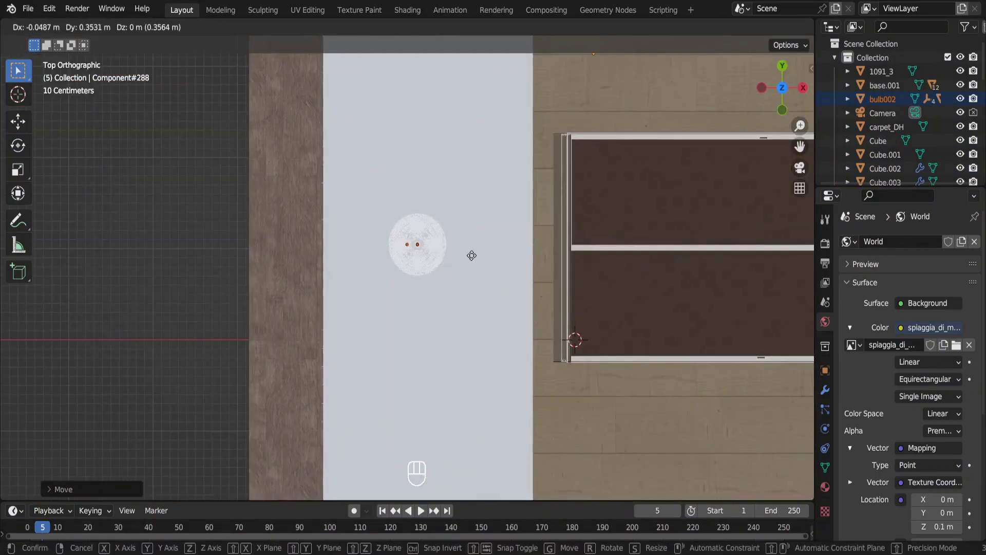
# Step: Adjust the plants' height, then slide the large terracotta plant pot beside the bed
pyautogui.press('KP_1')
pyautogui.press('z')
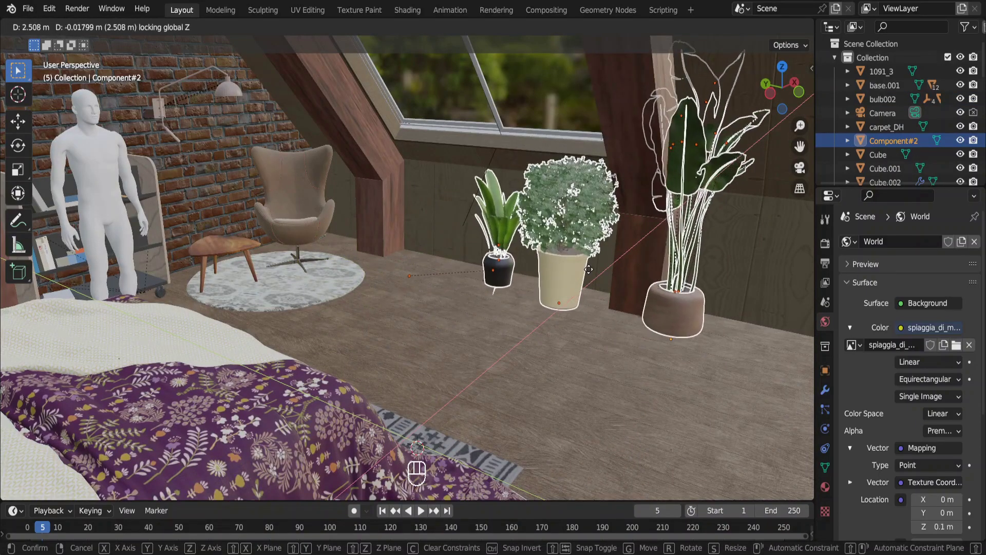
pyautogui.click(586, 268)
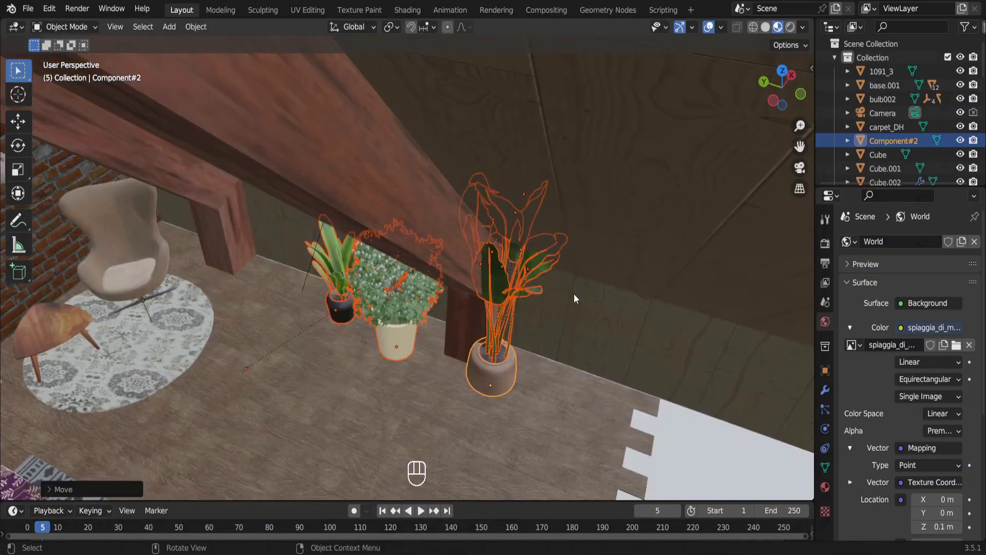
pyautogui.click(502, 377)
pyautogui.press('g')
pyautogui.hotkey('shift', 'z')
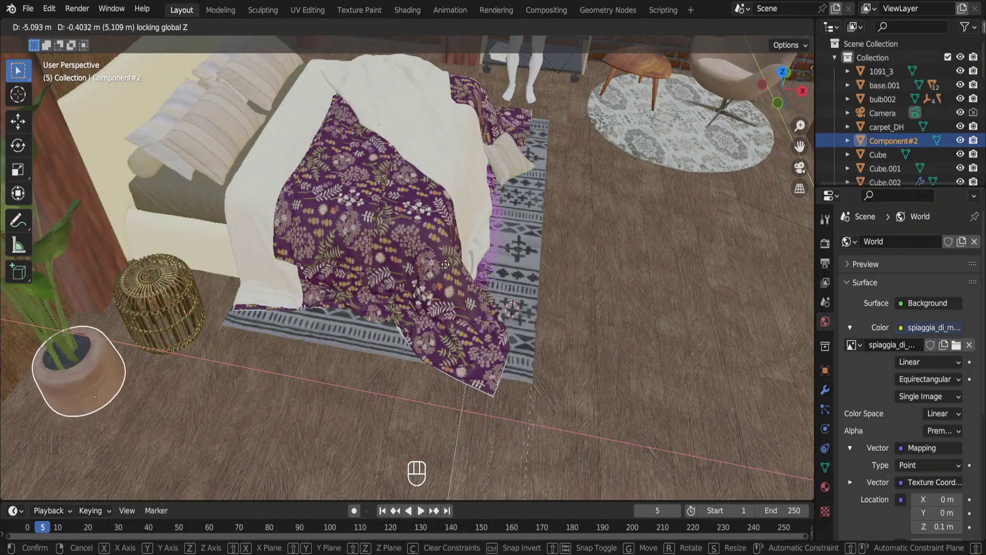
pyautogui.click(447, 268)
pyautogui.press('g')
pyautogui.press('x')
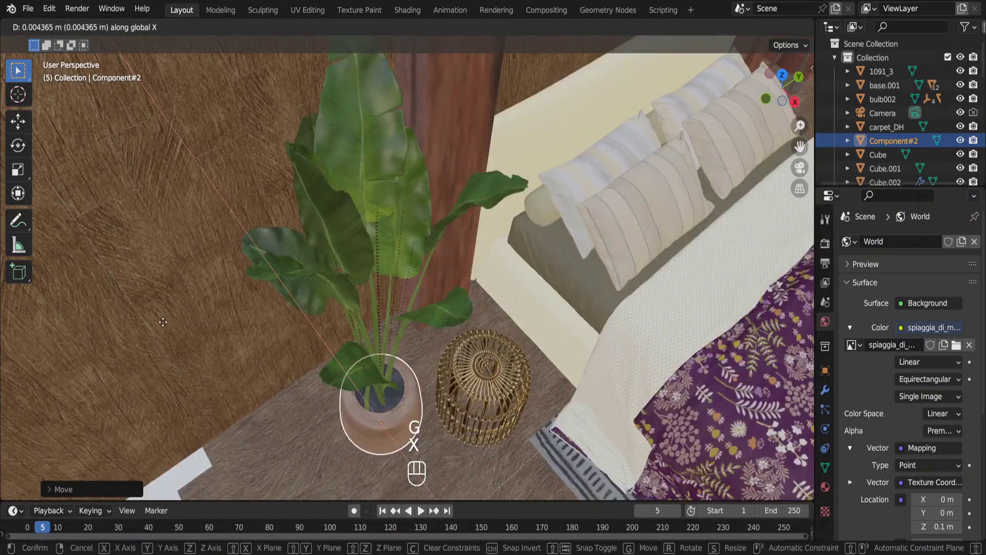
pyautogui.press('y')
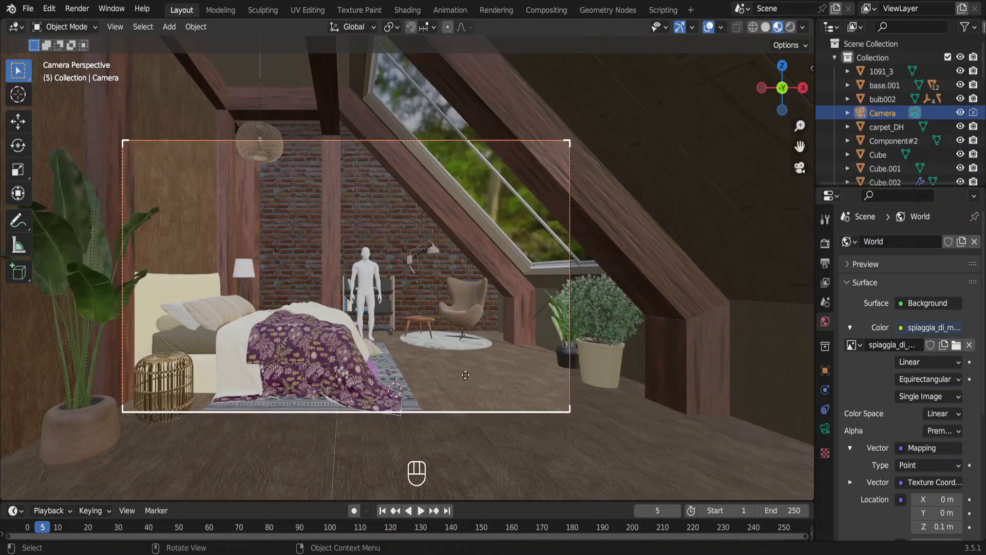
# Step: Dolly the camera further back along its view axis
pyautogui.press('g')
pyautogui.press('z')
pyautogui.press('z')
pyautogui.press('Down')
pyautogui.press('Down')
pyautogui.press('Down')
pyautogui.press('Down')
pyautogui.press('Down')
pyautogui.press('Down')
pyautogui.press('Down')
pyautogui.press('Down')
pyautogui.press('Down')
pyautogui.press('Down')
pyautogui.press('Down')
pyautogui.press('Down')
pyautogui.press('Down')
pyautogui.press('Down')
pyautogui.press('Down')
pyautogui.press('Down')
pyautogui.press('Down')
pyautogui.press('Down')
pyautogui.press('Down')
pyautogui.press('Down')
pyautogui.press('Up')
pyautogui.click(466, 394)
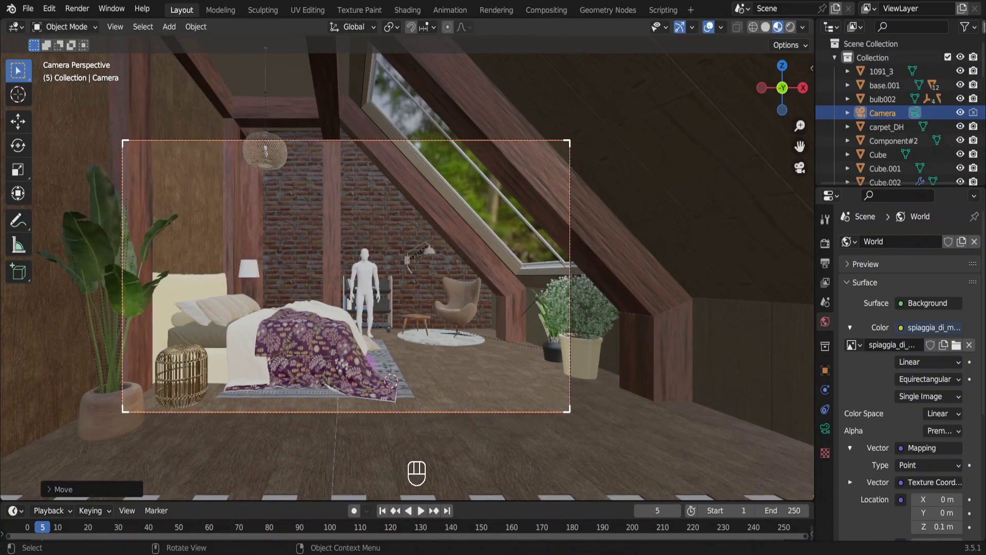
# Step: Paste the flower vase model and set it near the nightstand
pyautogui.hotkey('ctrl', 'v')
pyautogui.press('g')
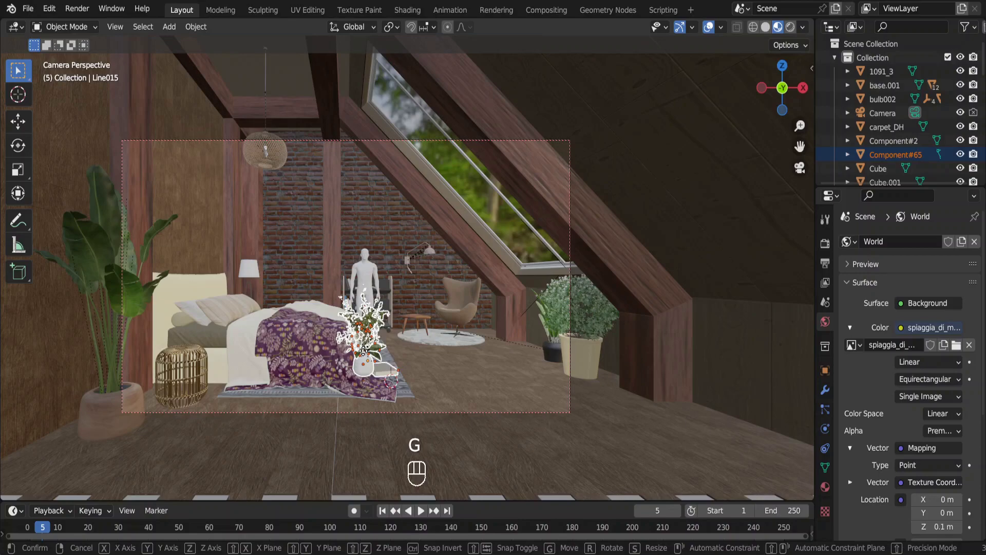
pyautogui.hotkey('shift', 'z')
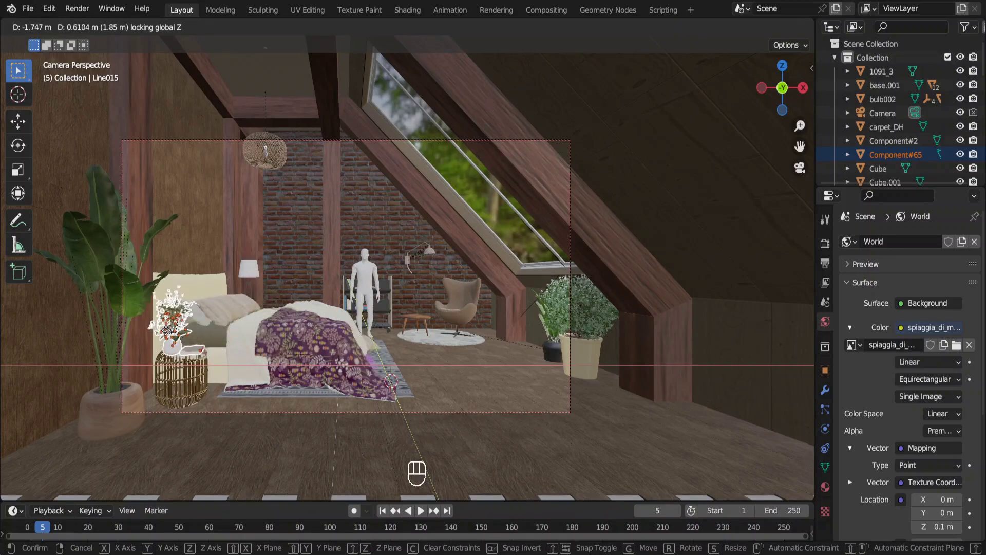
pyautogui.keyDown('ctrl'); pyautogui.click(174, 334); pyautogui.keyUp('ctrl')
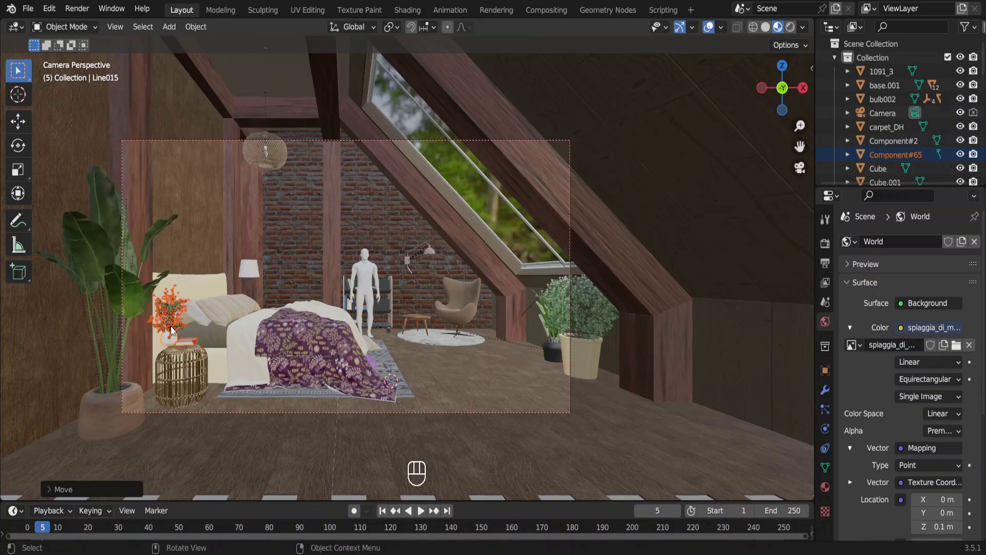
pyautogui.press('KP_Decimal')
# Step: Reposition the wicker nightstand and the large plant pot along the floor
pyautogui.click(344, 442)
pyautogui.press('g')
pyautogui.hotkey('shift', 'z')
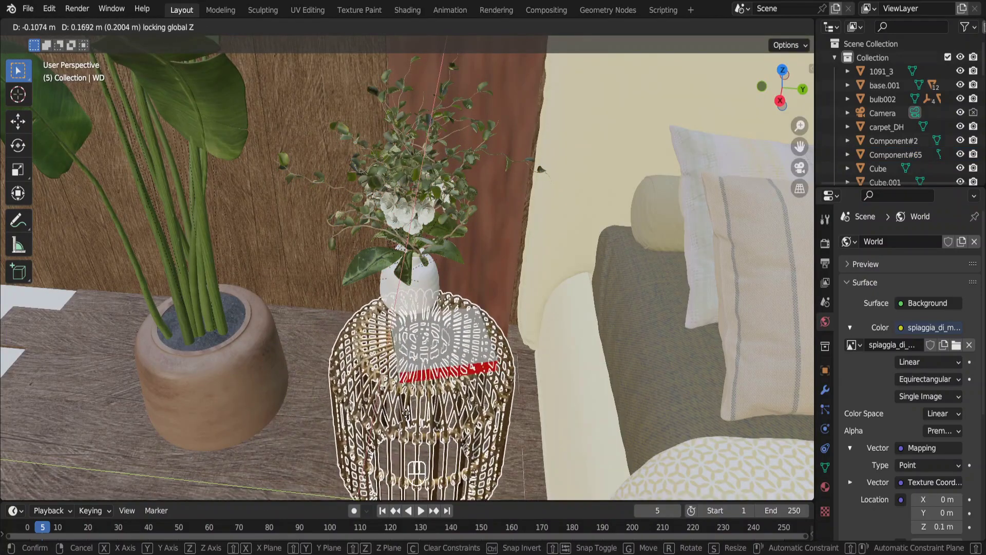
pyautogui.click(426, 447)
pyautogui.scroll(-2, 406, 267)
pyautogui.click(258, 405)
pyautogui.press('g')
pyautogui.hotkey('shift', 'z')
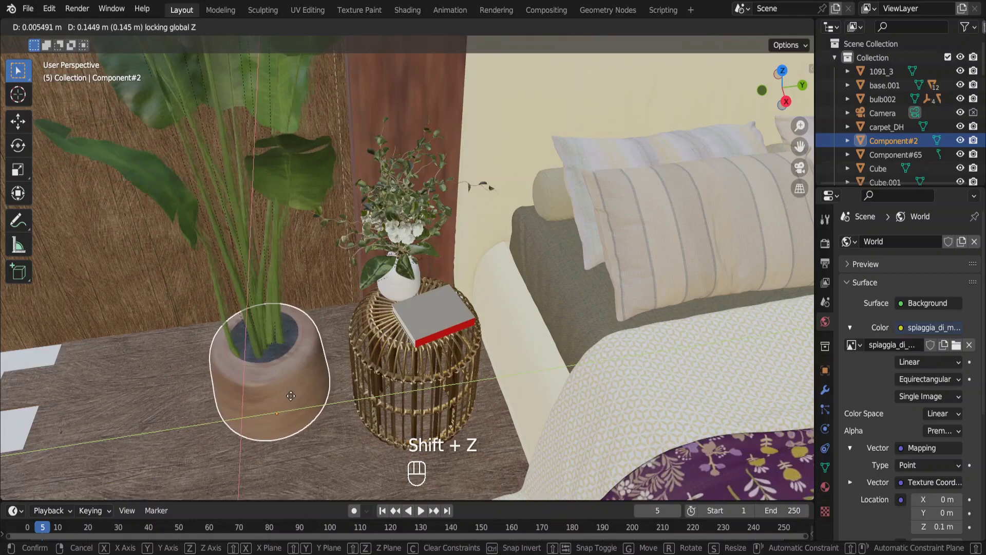
pyautogui.click(258, 383)
# Step: Set the vase and book onto the wicker side table
pyautogui.press('g')
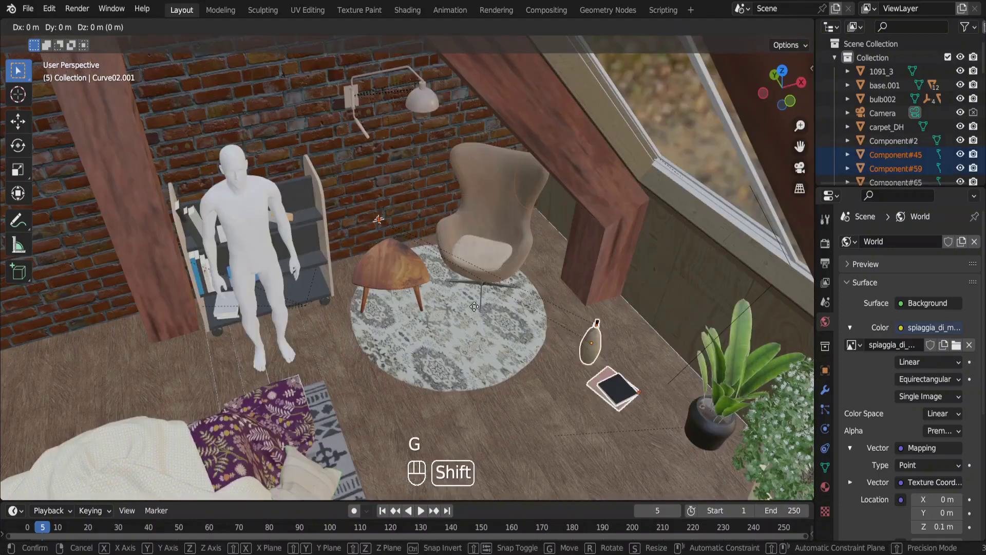
pyautogui.hotkey('shift', 'z')
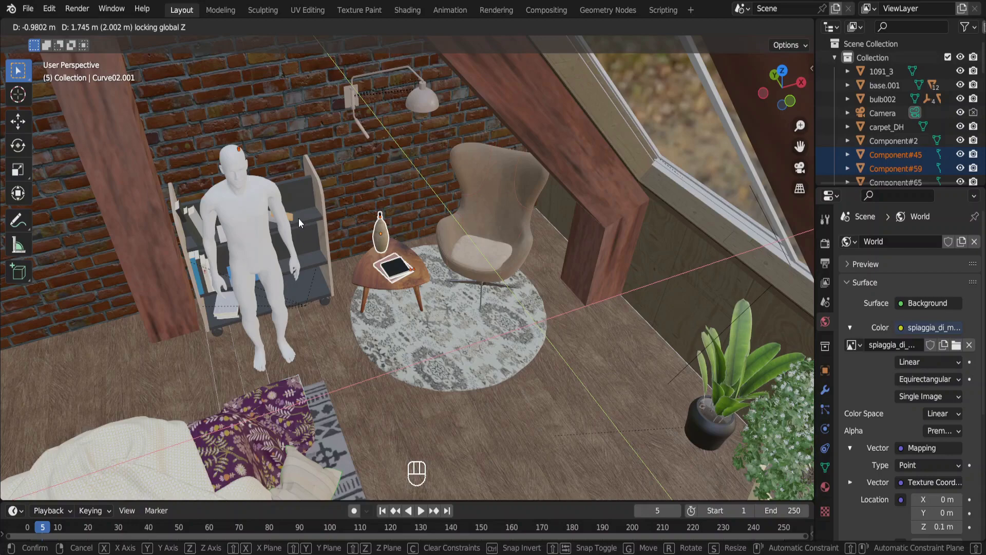
pyautogui.click(299, 220)
# Step: Place the pouf in the foreground and view through the scene camera
pyautogui.press('g')
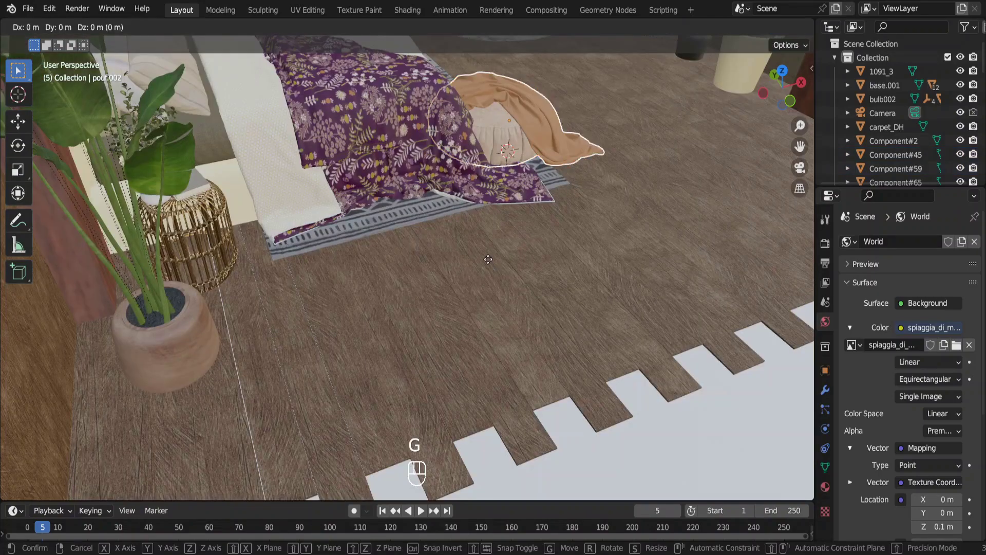
pyautogui.hotkey('shift', 'z')
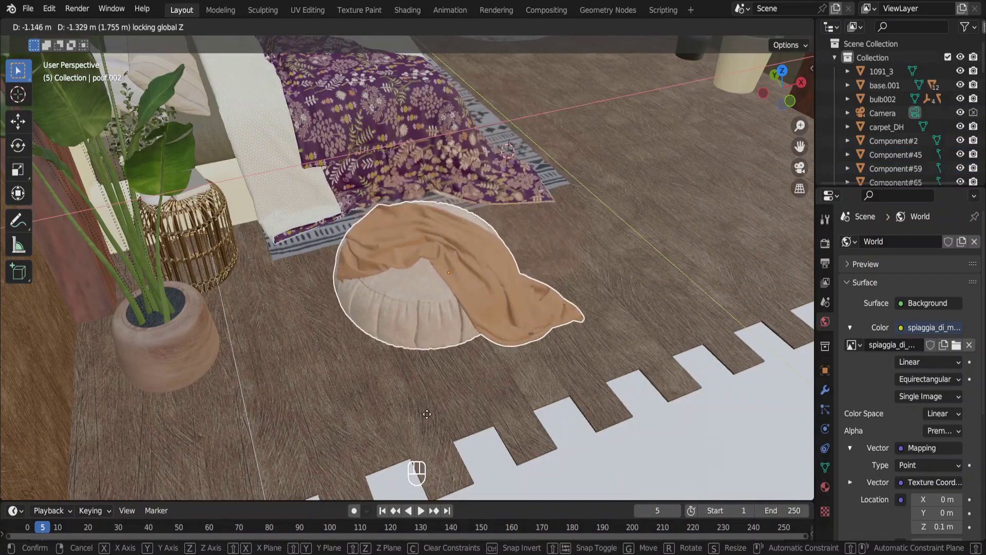
pyautogui.click(411, 459)
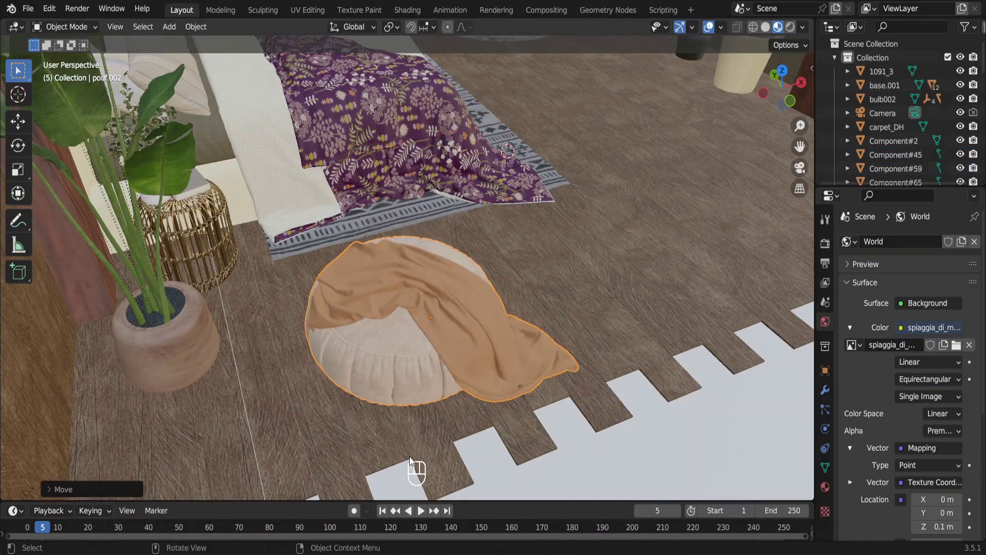
pyautogui.press('KP_0')
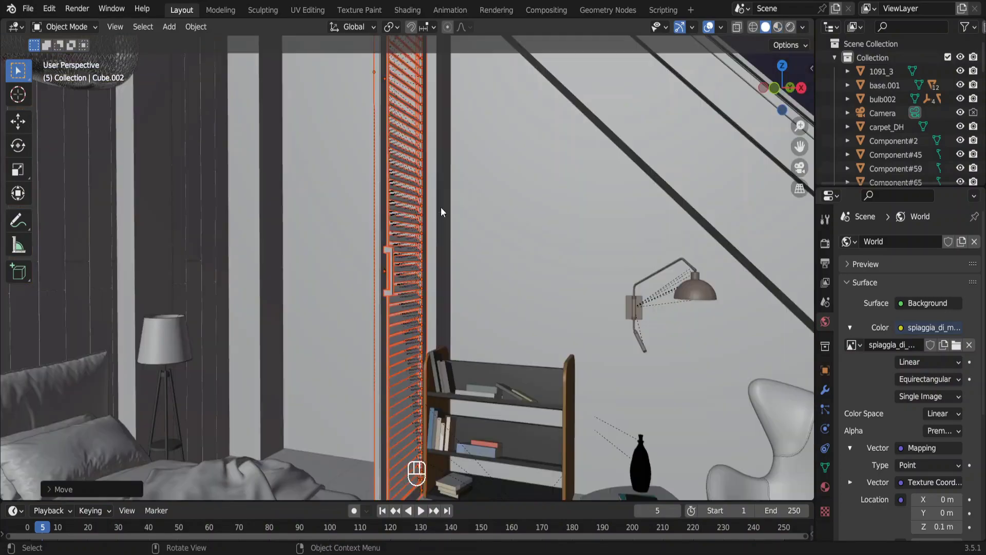
# Step: Slide the window shutter sideways along X to a new position
pyautogui.press('g')
pyautogui.press('x')
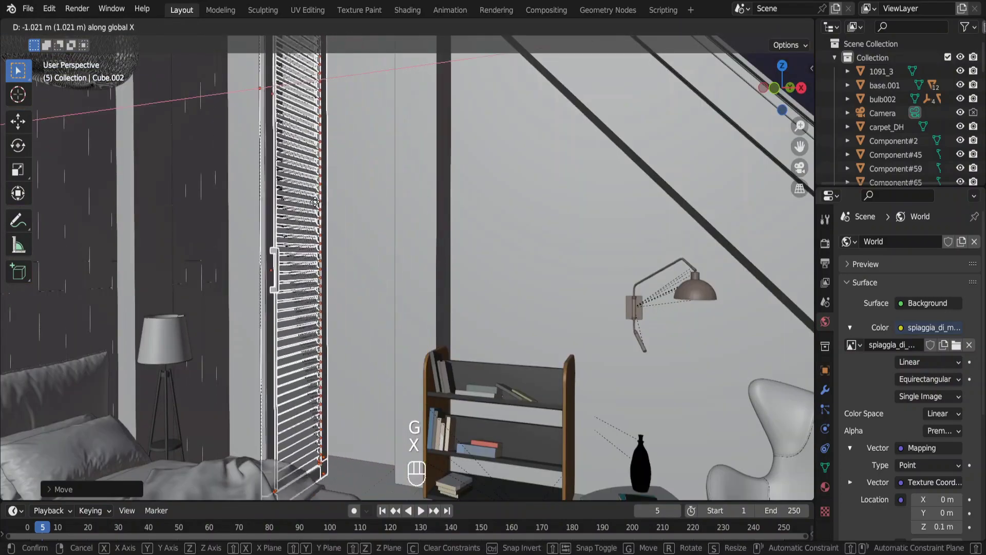
pyautogui.click(241, 198)
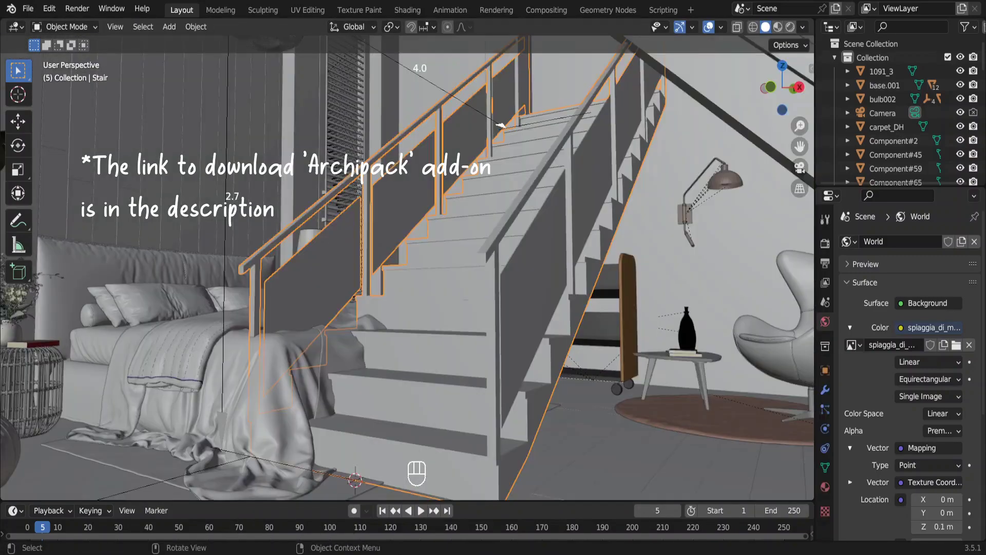
# Step: In the Archipack sidebar, set the stair Height to 1.5 m and Length to 2.5 m
pyautogui.moveTo(501, 125); pyautogui.dragTo(501, 125, button='middle')
pyautogui.press('n')
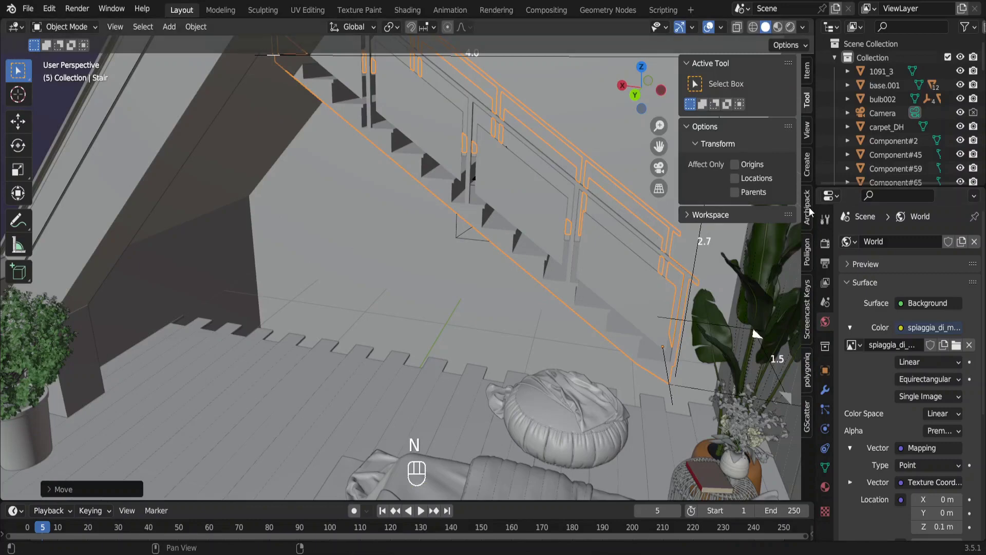
pyautogui.click(807, 208)
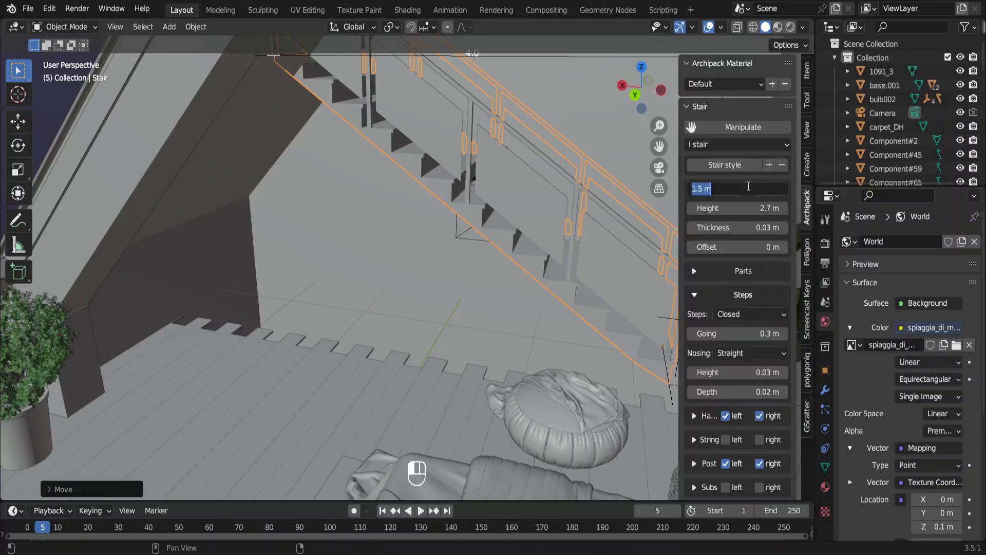
pyautogui.scroll(-5, 703, 470)
pyautogui.scroll(4, 759, 437)
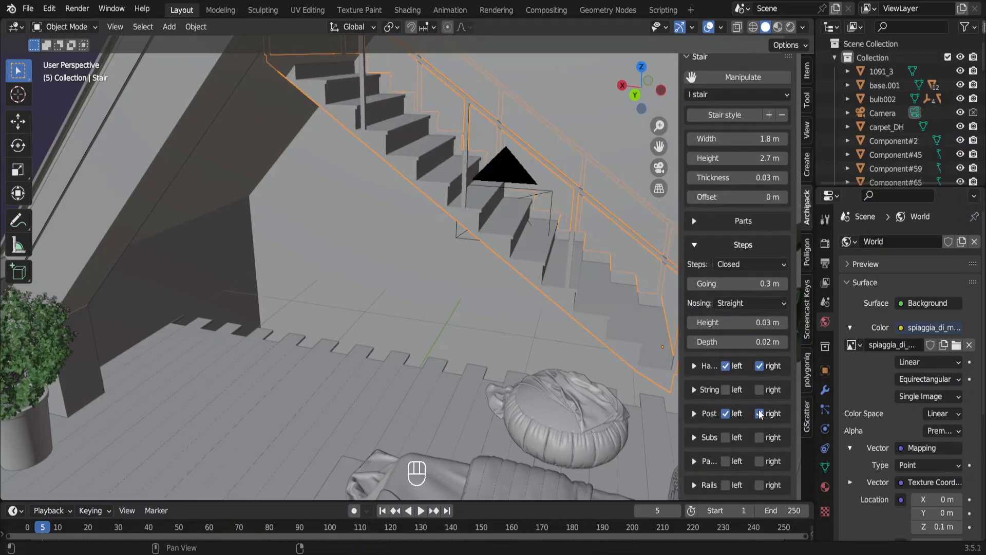
pyautogui.click(695, 273)
pyautogui.click(740, 208)
pyautogui.write('1.5')
pyautogui.press('Return')
pyautogui.click(758, 342)
pyautogui.write('2.5')
pyautogui.press('Return')
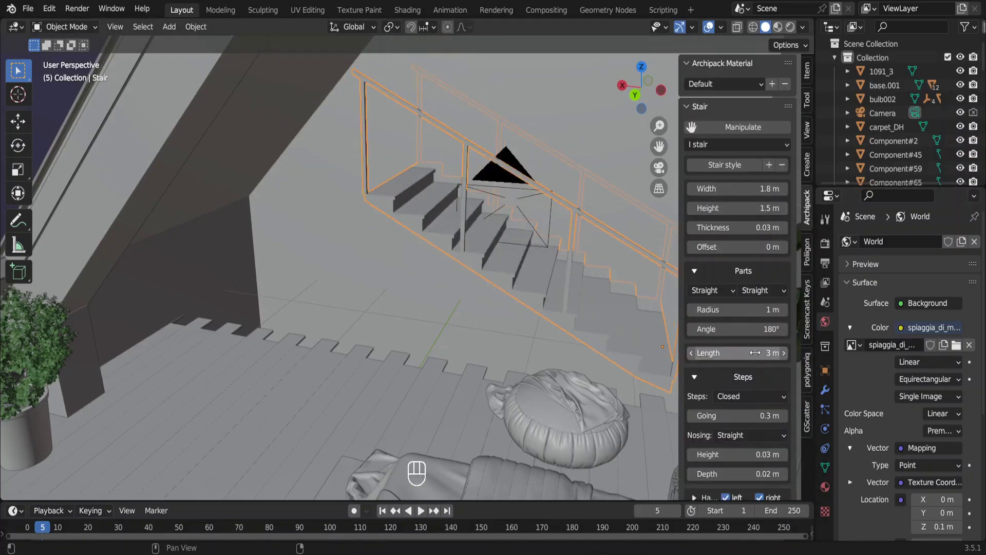
# Step: Position the stair vertically, then shift it along X beside the floor opening
pyautogui.press('g')
pyautogui.press('z')
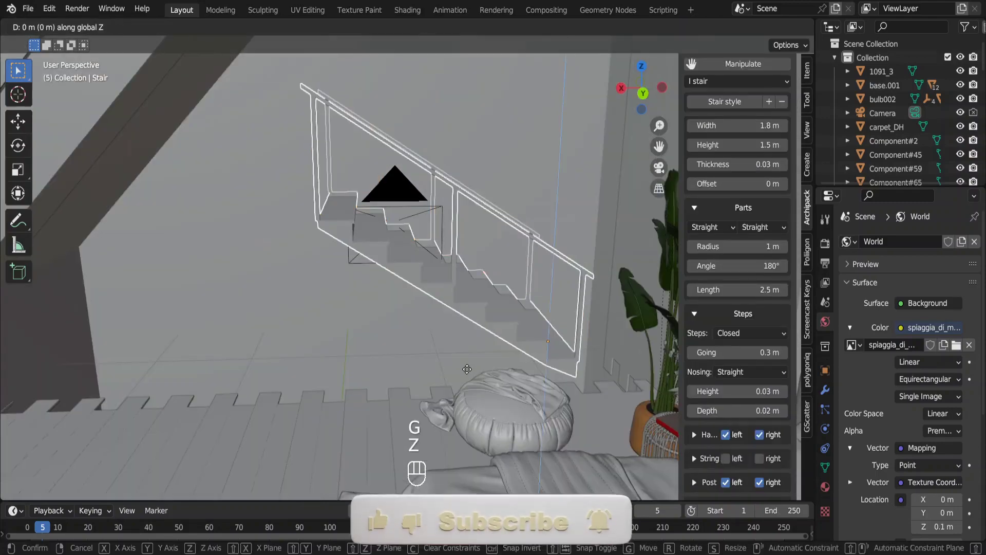
pyautogui.click(467, 369)
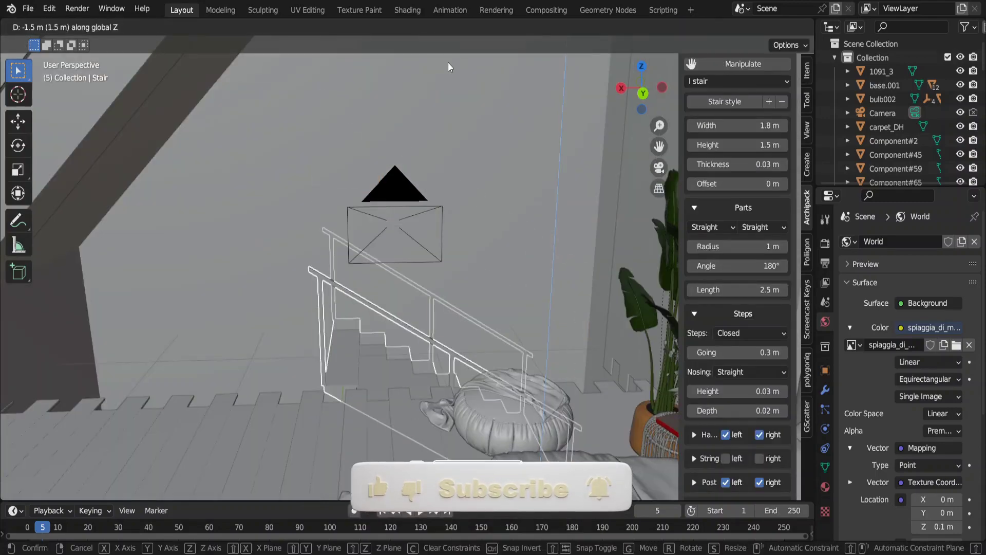
pyautogui.press('g')
pyautogui.press('x')
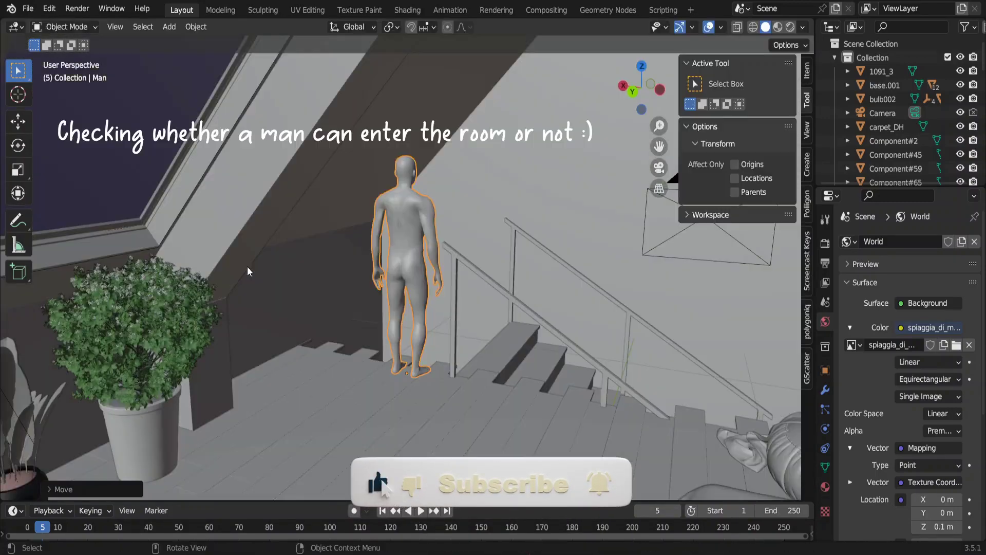
pyautogui.press('g')
pyautogui.press('x')
pyautogui.press('Escape')
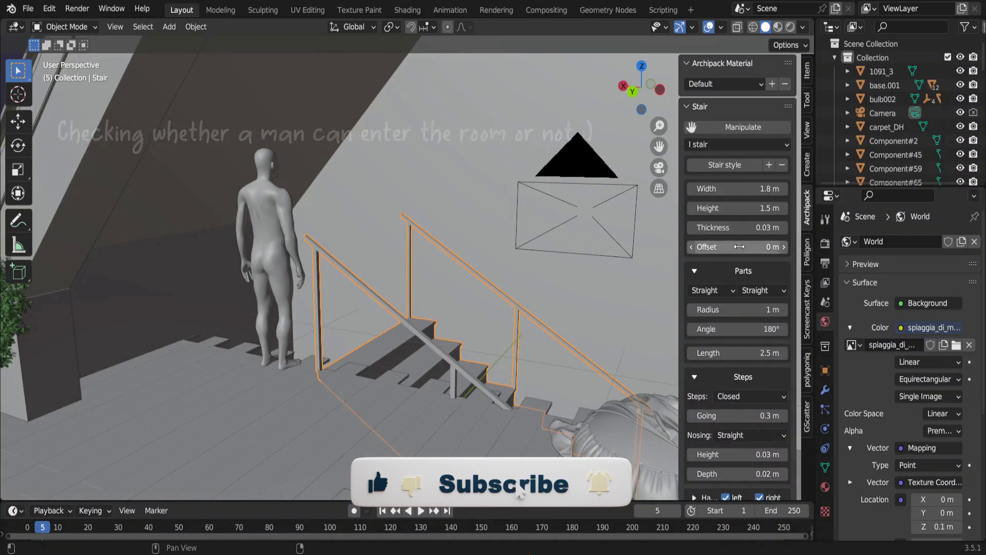
pyautogui.scroll(-8, 739, 308)
pyautogui.press('g')
pyautogui.press('x')
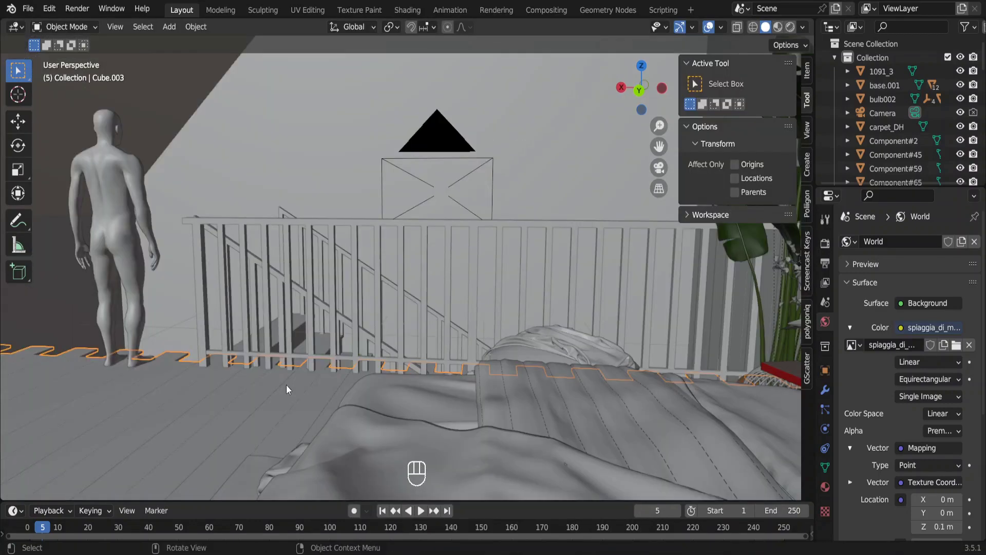
# Step: Apply the floor slab's scale and bevel its selected edges in Edit Mode
pyautogui.hotkey('ctrl', 'a')
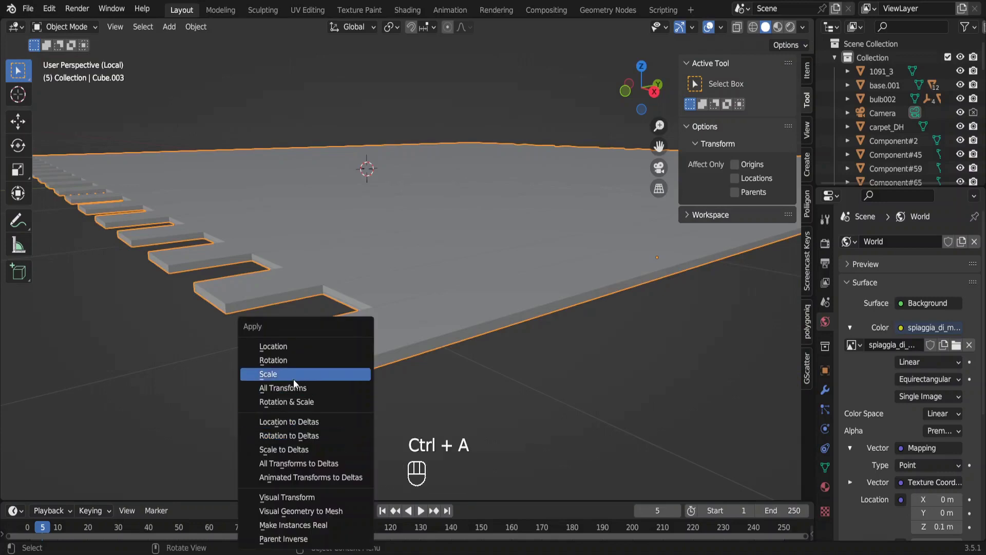
pyautogui.click(294, 380)
pyautogui.press('Tab')
pyautogui.hotkey('ctrl', 'b')
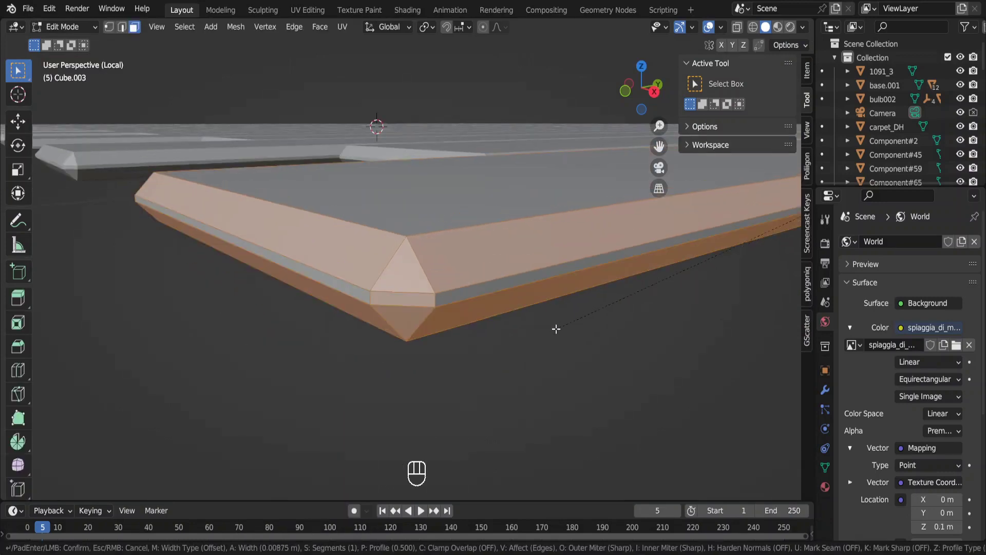
pyautogui.click(555, 326)
# Step: Set the bevel width to 0.003 m with 3 segments and Harden Normals enabled
pyautogui.click(48, 488)
pyautogui.click(152, 281)
pyautogui.write('.00')
pyautogui.press('Return')
pyautogui.click(152, 279)
pyautogui.write('.003')
pyautogui.press('Return')
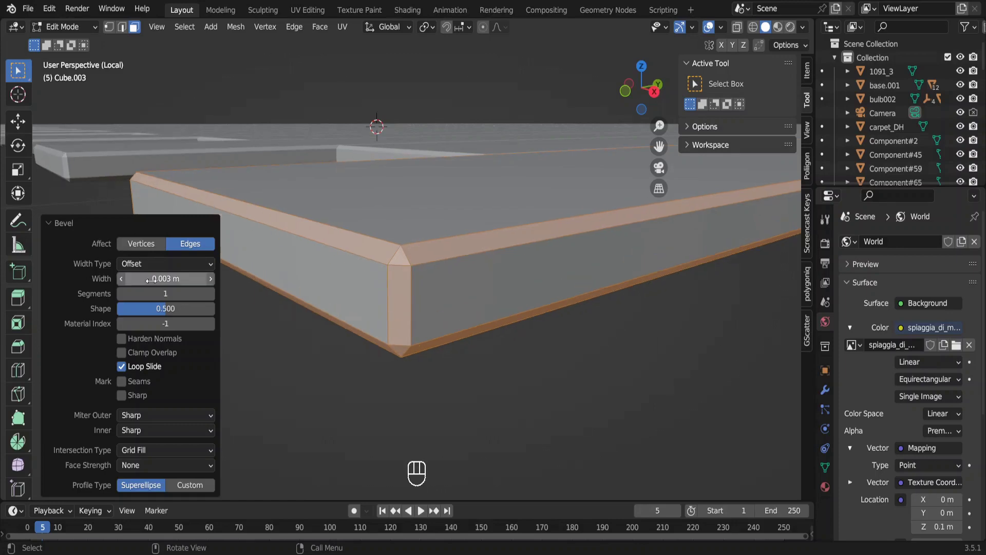
pyautogui.click(210, 293)
pyautogui.click(210, 294)
pyautogui.click(122, 338)
pyautogui.click(166, 278)
pyautogui.write('.005')
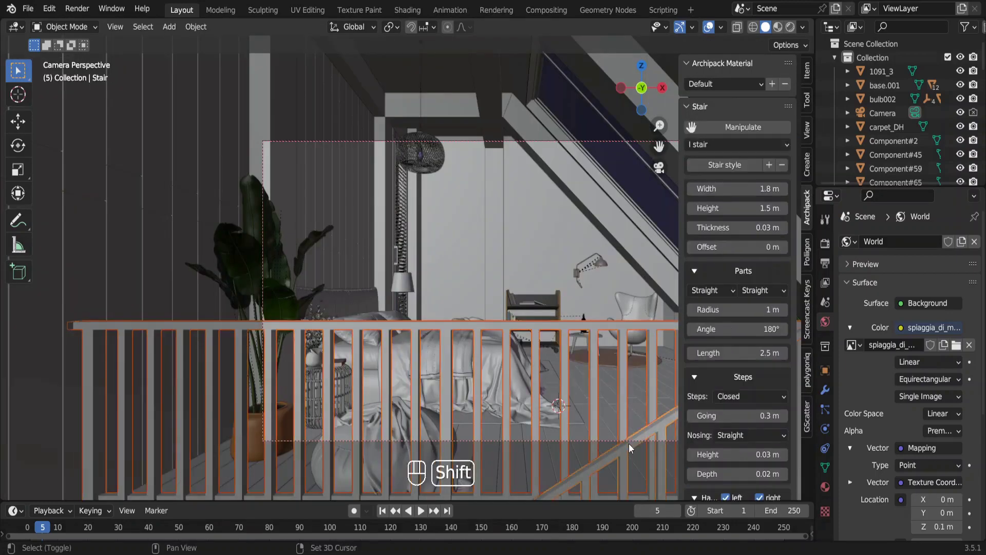
# Step: Lower the stair railing 1 m along Z
pyautogui.press('g')
pyautogui.press('z')
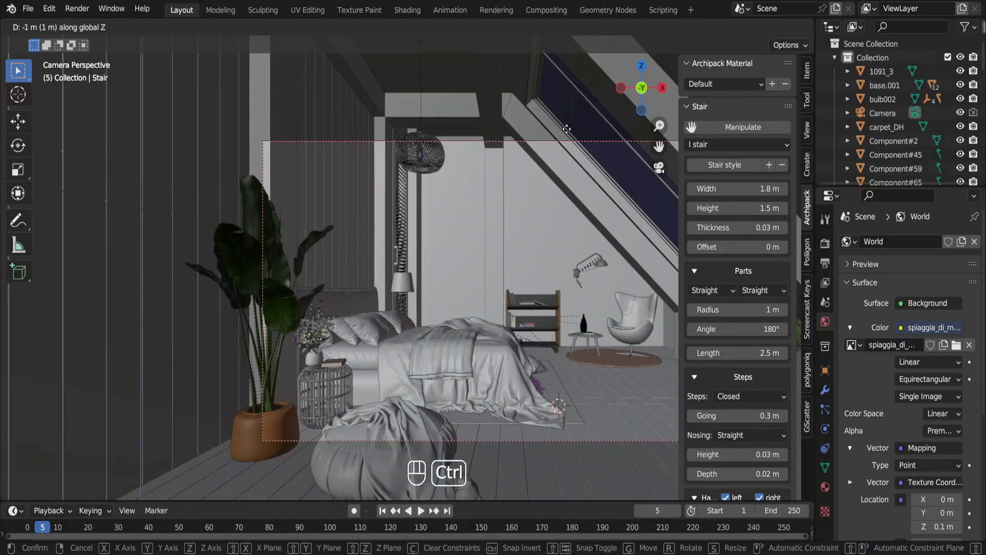
pyautogui.click(507, 237)
# Step: Preview the scene rendered and set the Color Management look to High Contrast
pyautogui.press('n')
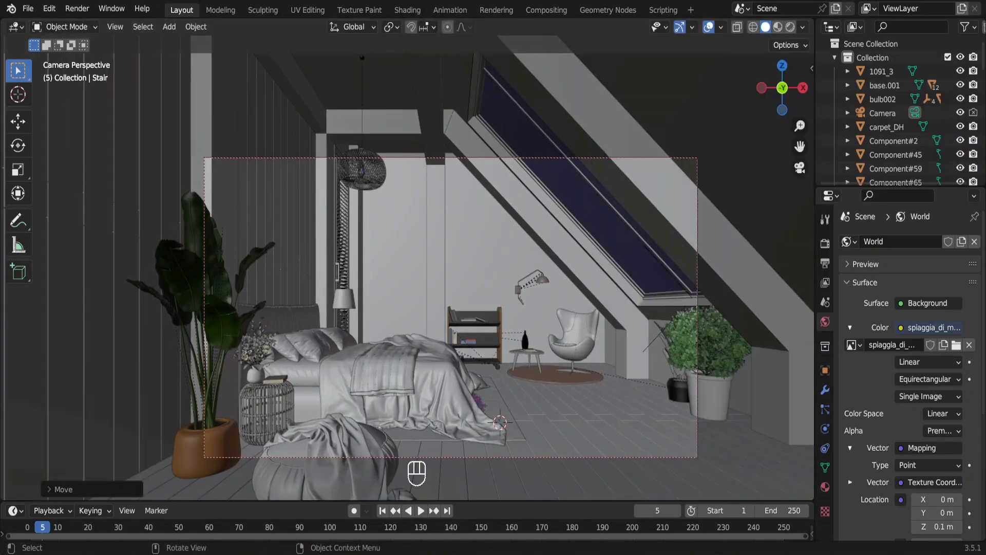
pyautogui.click(791, 27)
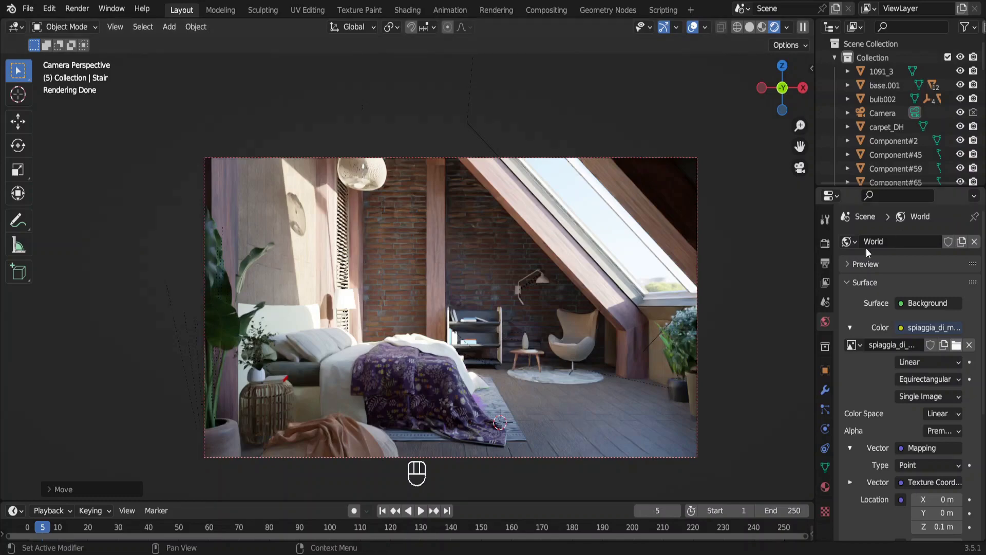
pyautogui.click(825, 243)
pyautogui.scroll(-15, 945, 432)
pyautogui.scroll(-6, 946, 433)
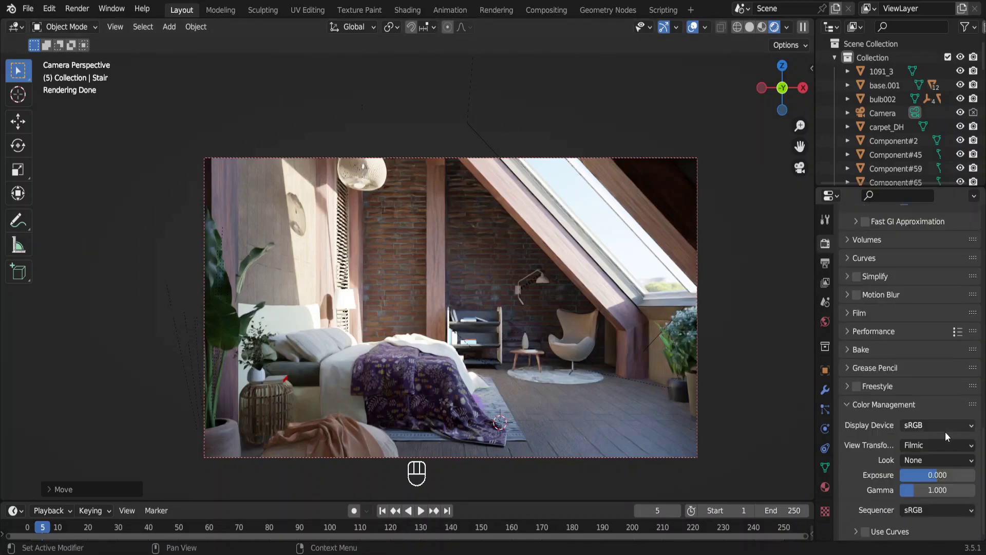
pyautogui.click(917, 460)
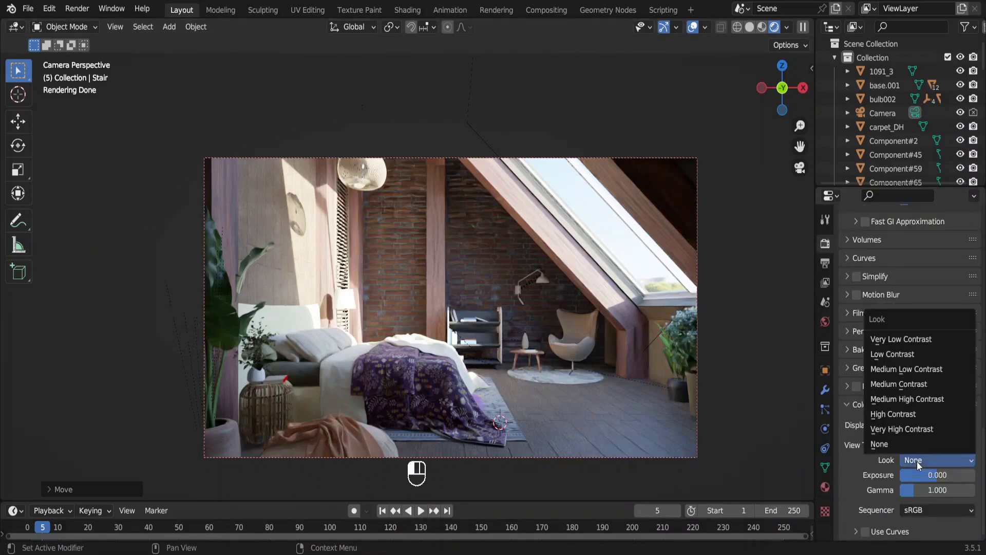
pyautogui.click(898, 415)
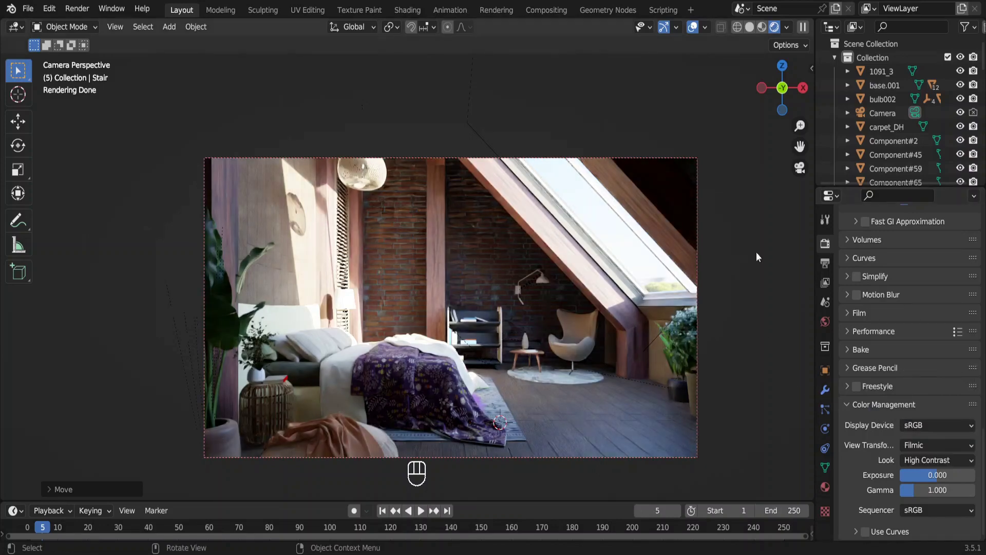
# Step: Spawn a deciduous Malus domestica tree from the botaniq library in solid shading
pyautogui.click(750, 27)
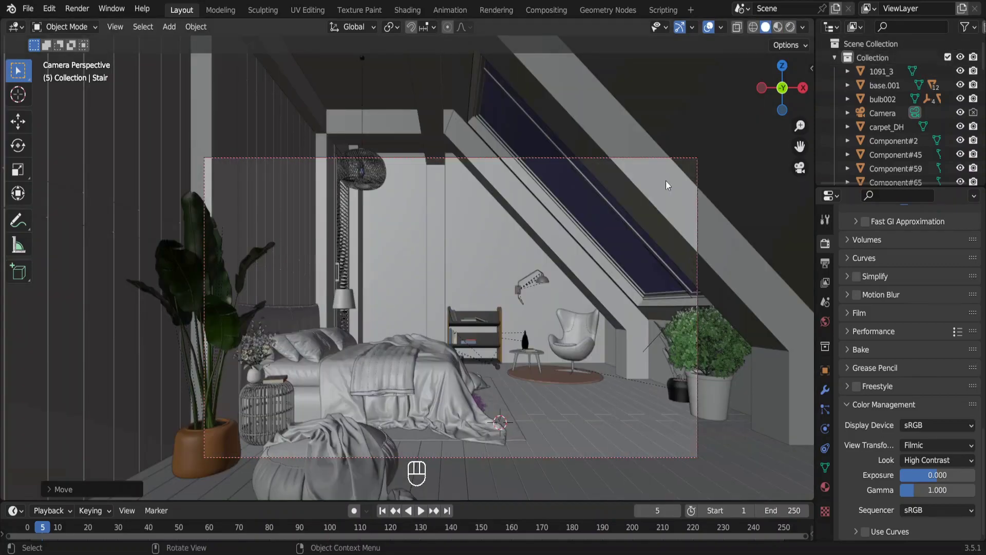
pyautogui.press('n')
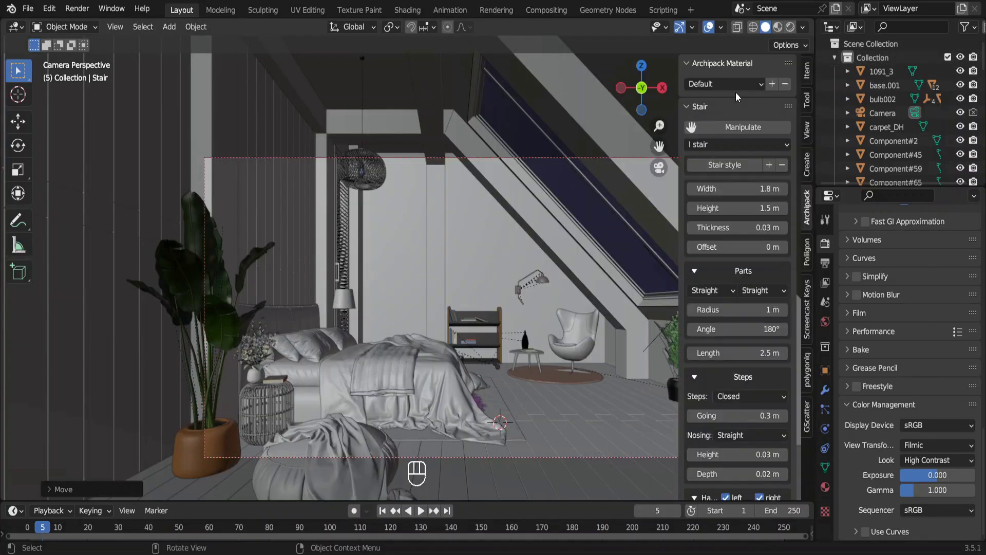
pyautogui.click(808, 372)
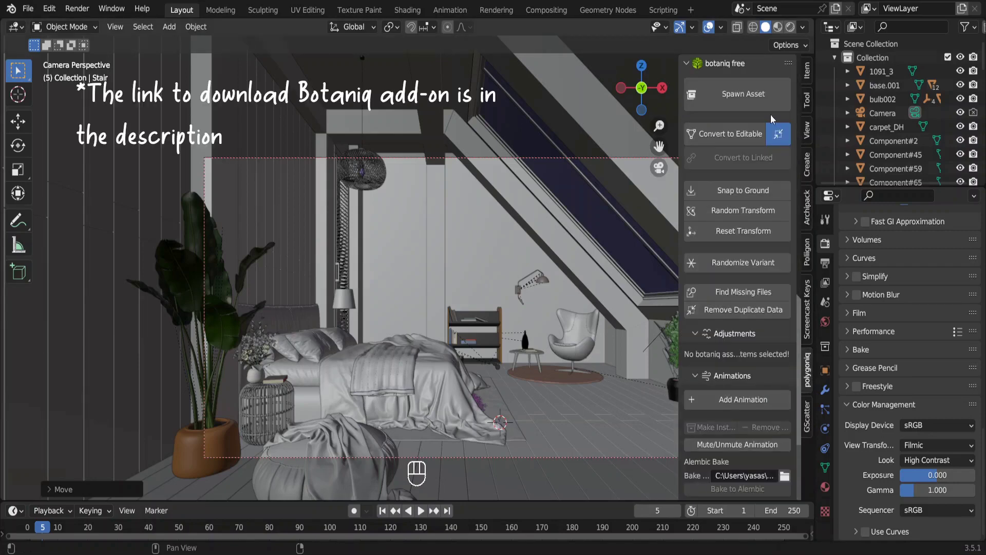
pyautogui.click(748, 88)
pyautogui.click(745, 147)
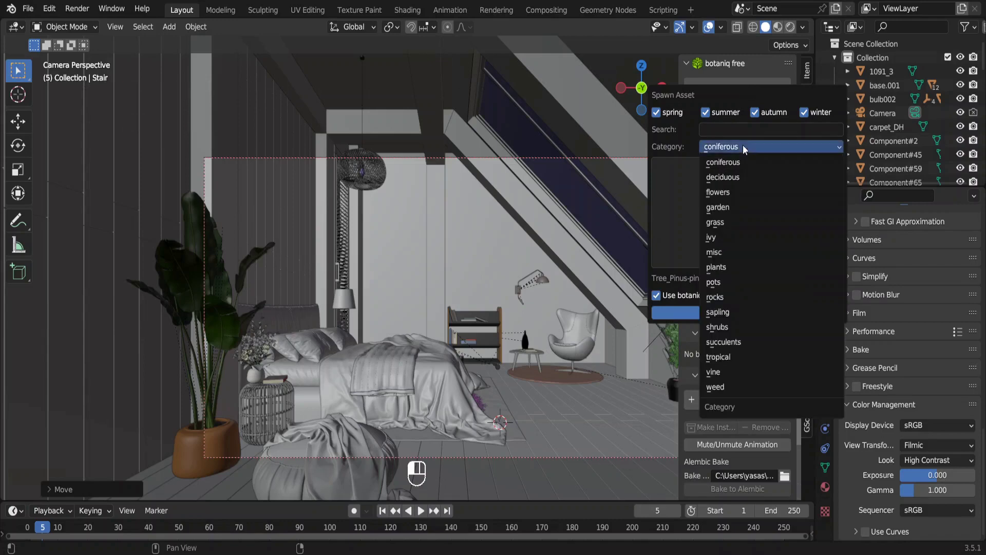
pyautogui.click(732, 179)
pyautogui.click(700, 224)
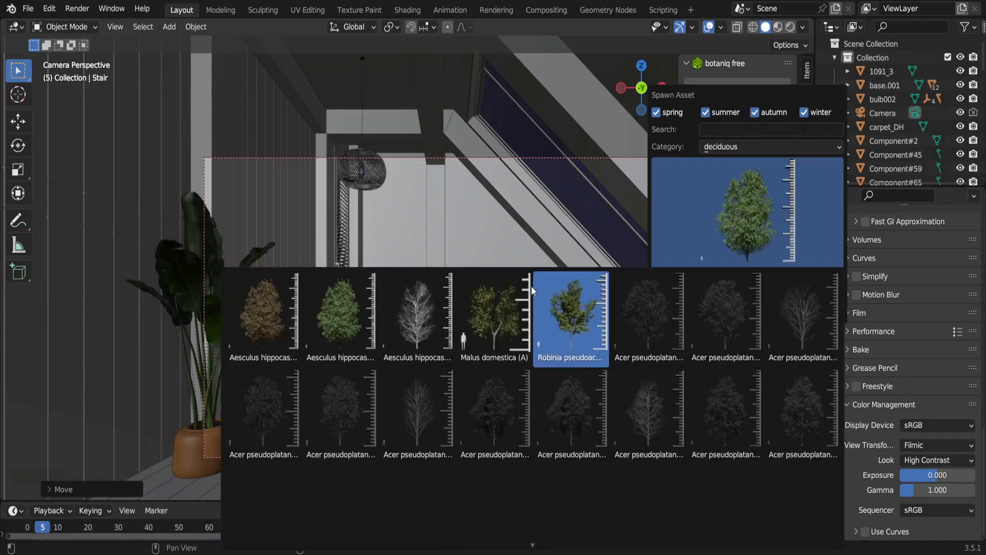
pyautogui.click(489, 311)
pyautogui.click(735, 312)
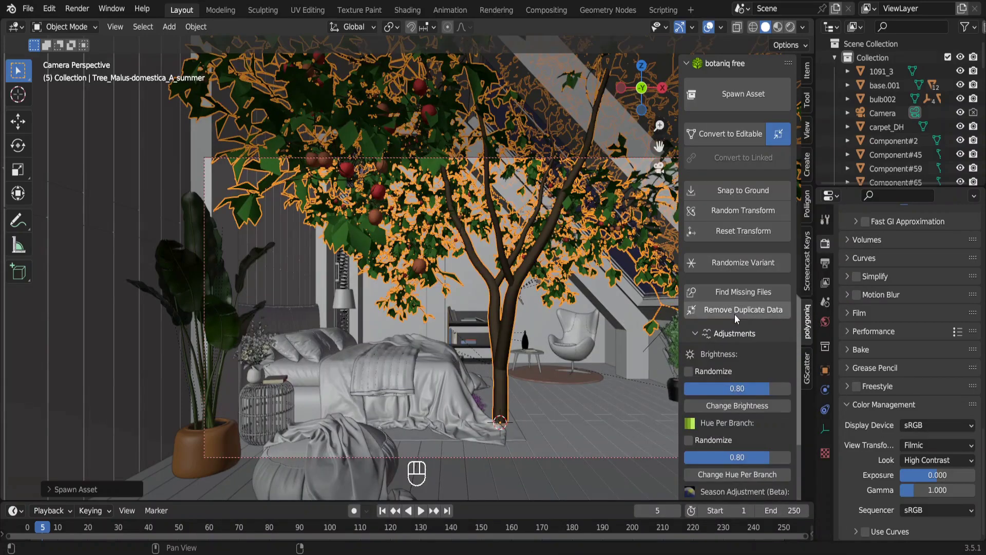
# Step: Shift the tree right, raise it about 2.6 m, and view the camera rendered
pyautogui.press('g')
pyautogui.hotkey('shift', 'z')
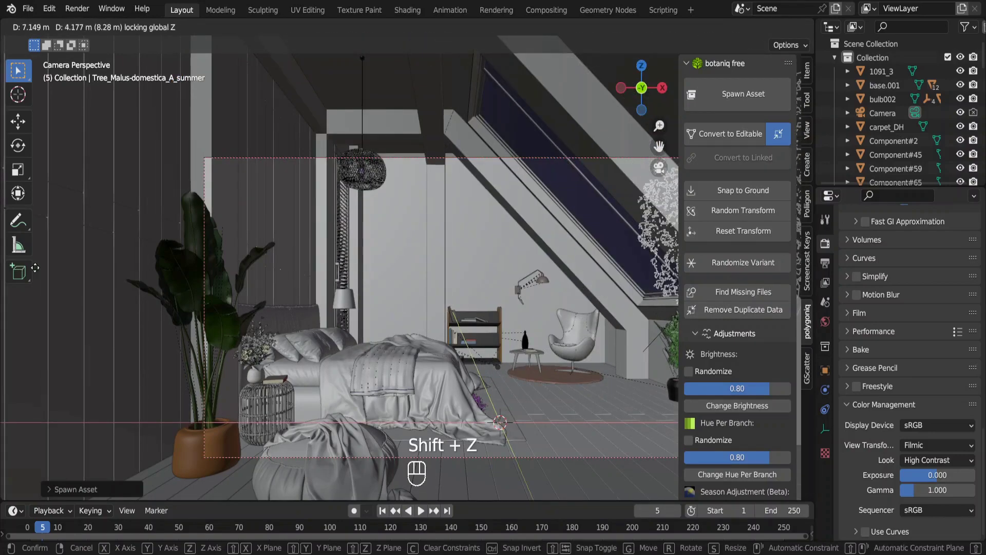
pyautogui.click(69, 258)
pyautogui.press('n')
pyautogui.press('KP_1')
pyautogui.press('g')
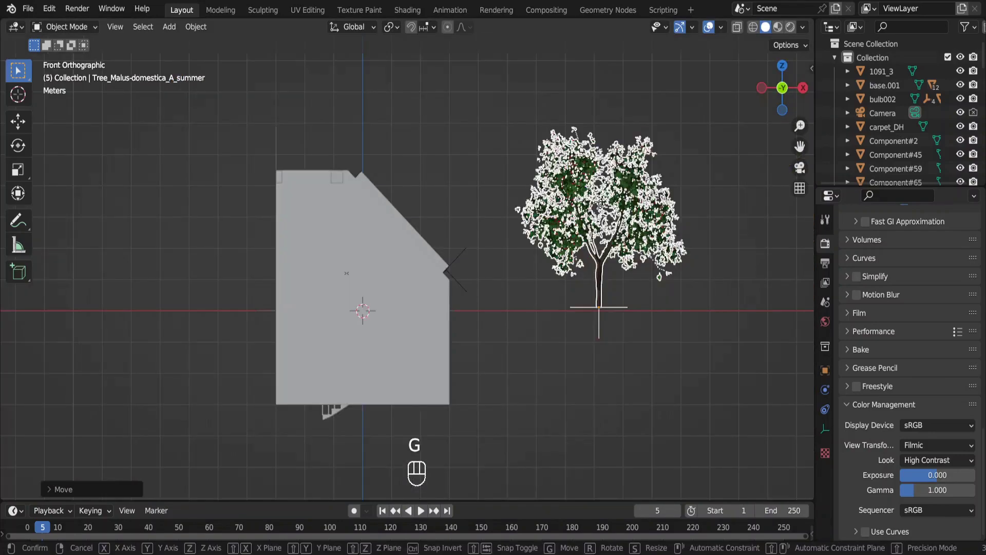
pyautogui.press('z')
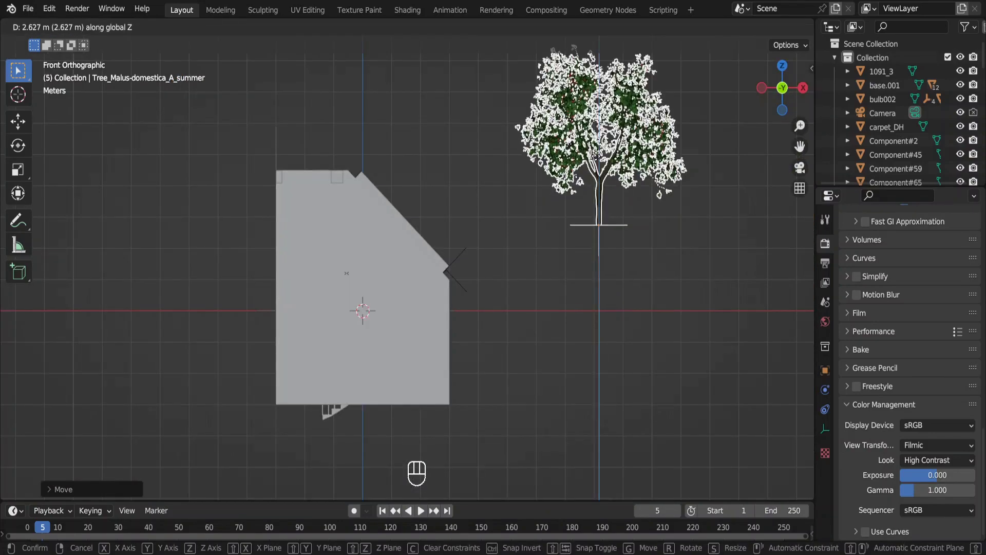
pyautogui.press('Return')
pyautogui.press('KP_0')
pyautogui.click(791, 25)
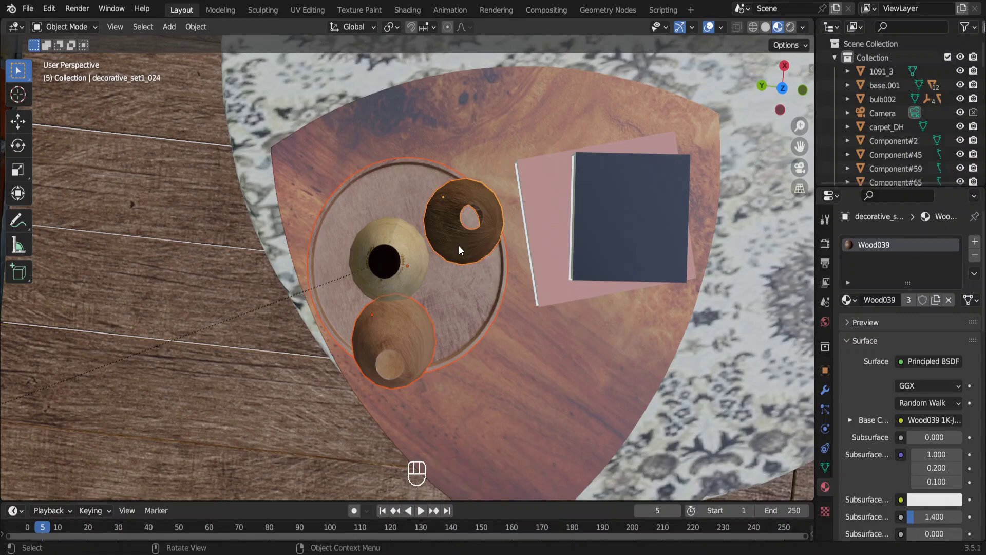
# Step: Slide the decorative set across the side tabletop, keeping its height unchanged
pyautogui.press('g')
pyautogui.hotkey('shift', 'z')
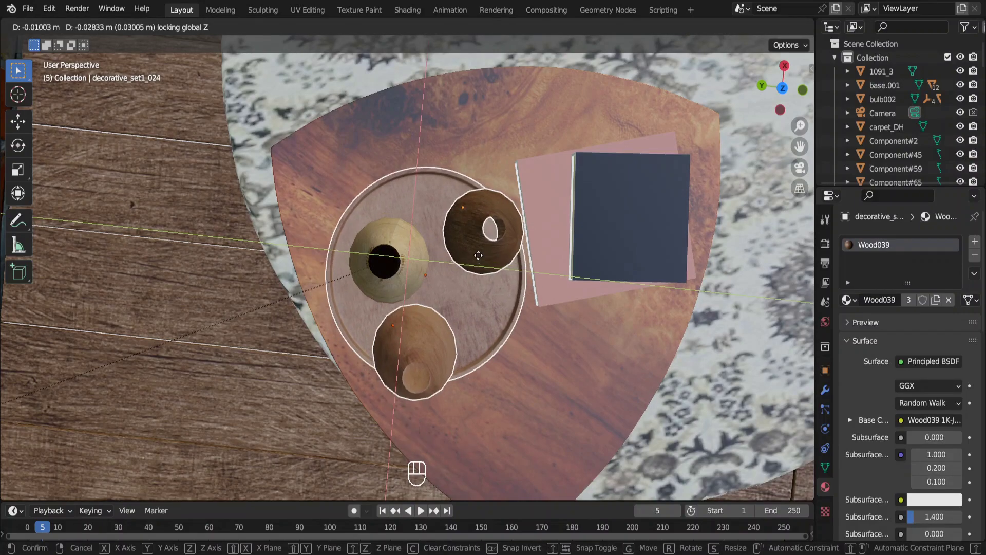
pyautogui.click(479, 255)
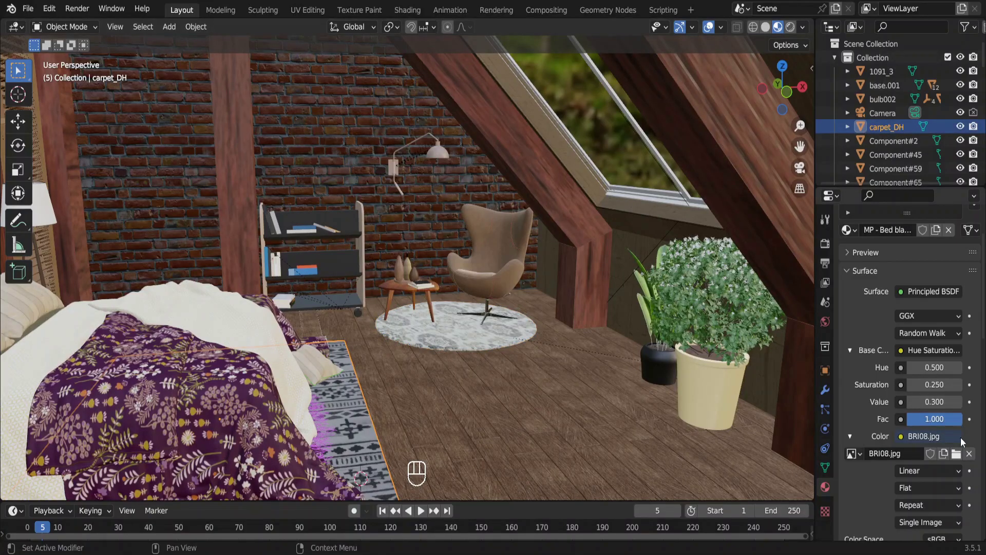
# Step: Load BRI03.jpg as the bedside rug's colour texture
pyautogui.click(956, 454)
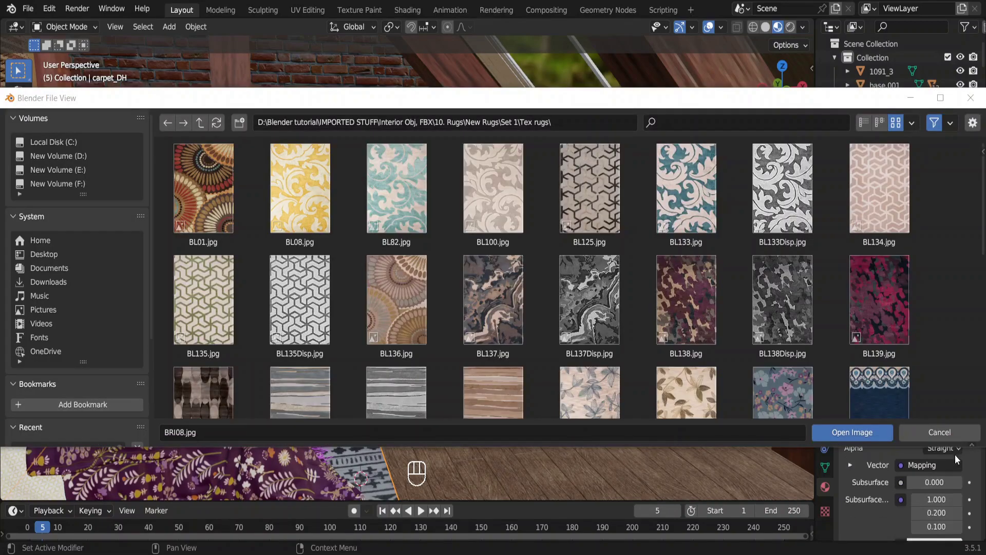
pyautogui.scroll(-8, 463, 344)
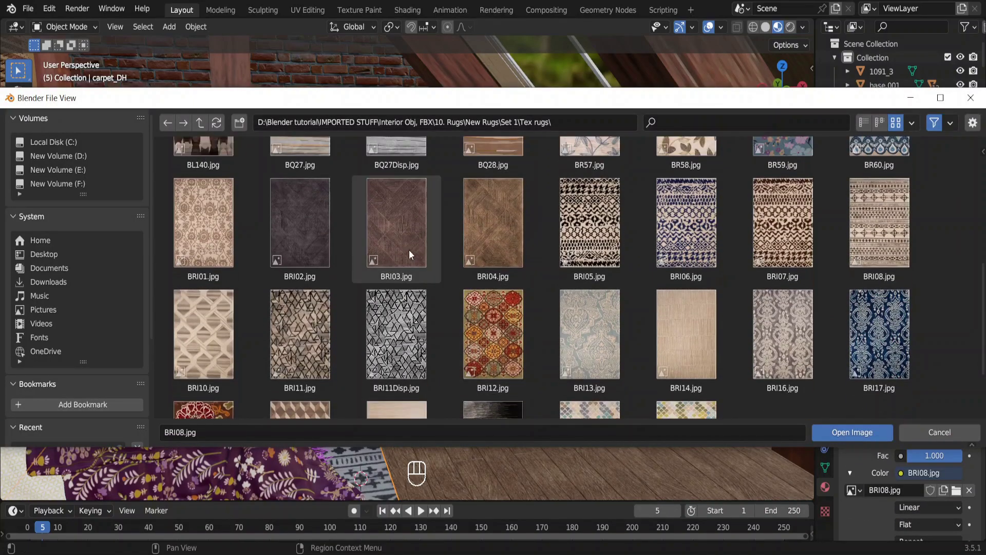
pyautogui.doubleClick(409, 249)
# Step: Give the round reading-corner rug the BRI04.jpg texture
pyautogui.click(472, 344)
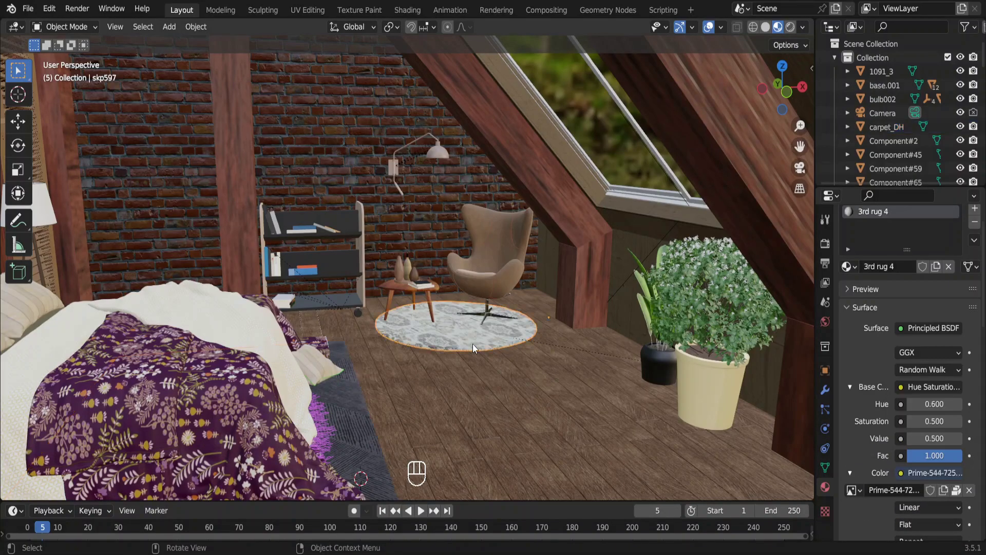
pyautogui.click(972, 494)
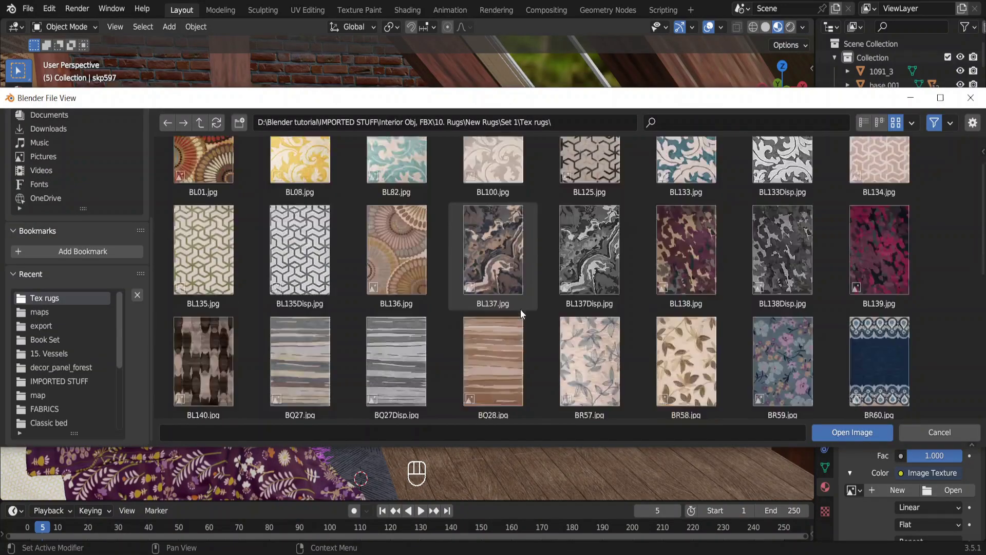
pyautogui.scroll(-2, 520, 309)
pyautogui.doubleClick(500, 310)
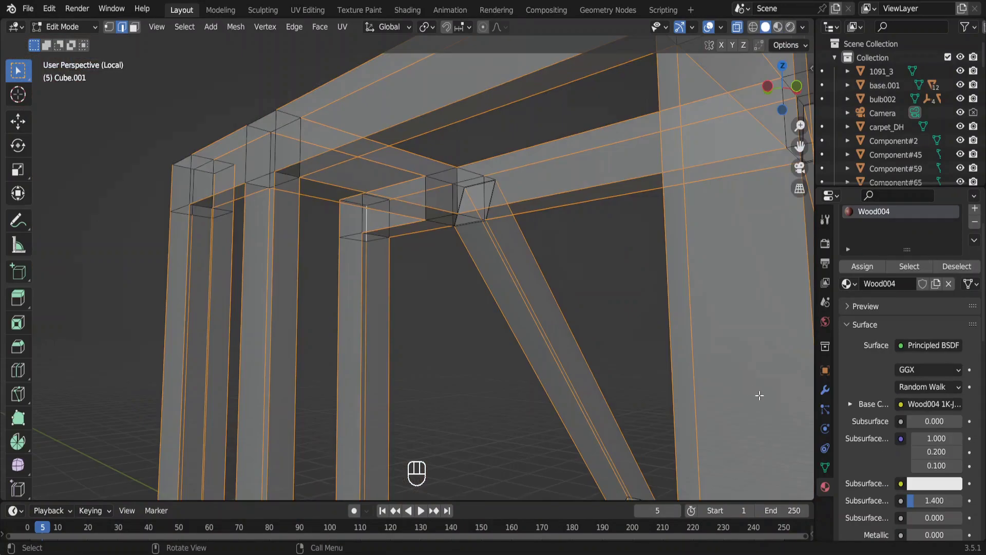
# Step: Bevel the wooden frame's selected edges with a 0.02 m width
pyautogui.hotkey('ctrl', 'b')
pyautogui.click(211, 450)
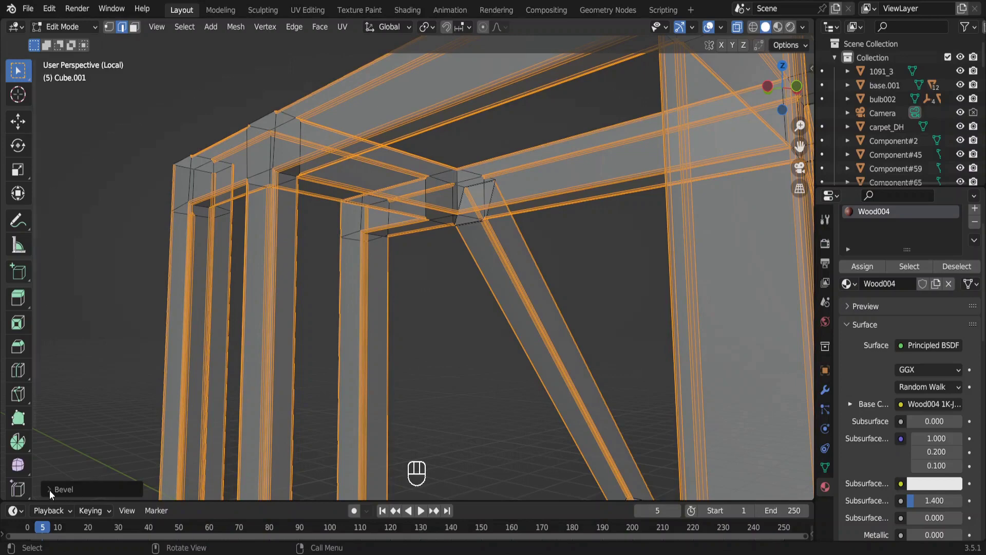
pyautogui.click(95, 488)
pyautogui.click(161, 279)
pyautogui.write('0.025485')
pyautogui.press('Return')
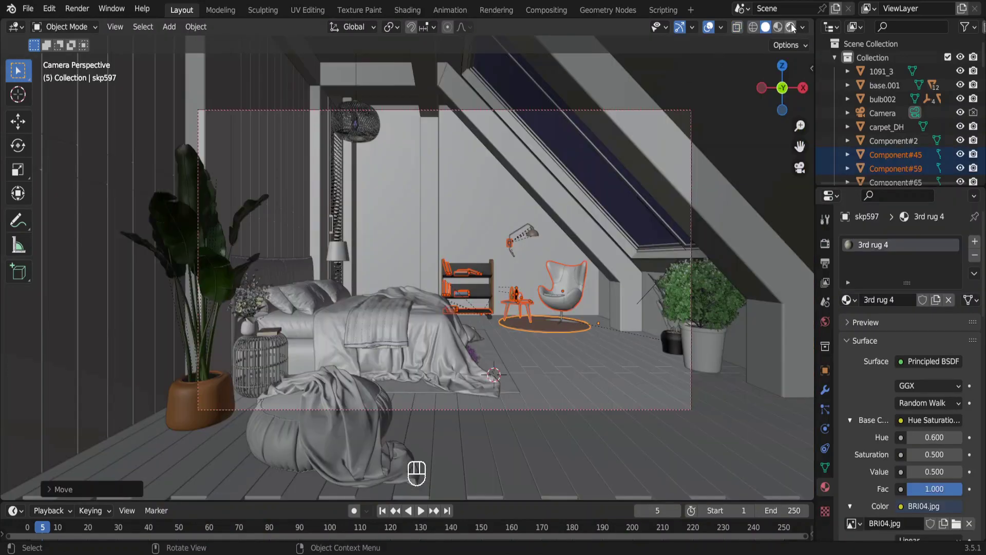
# Step: Preview rendered and start sliding the laundry basket across the floor
pyautogui.click(791, 27)
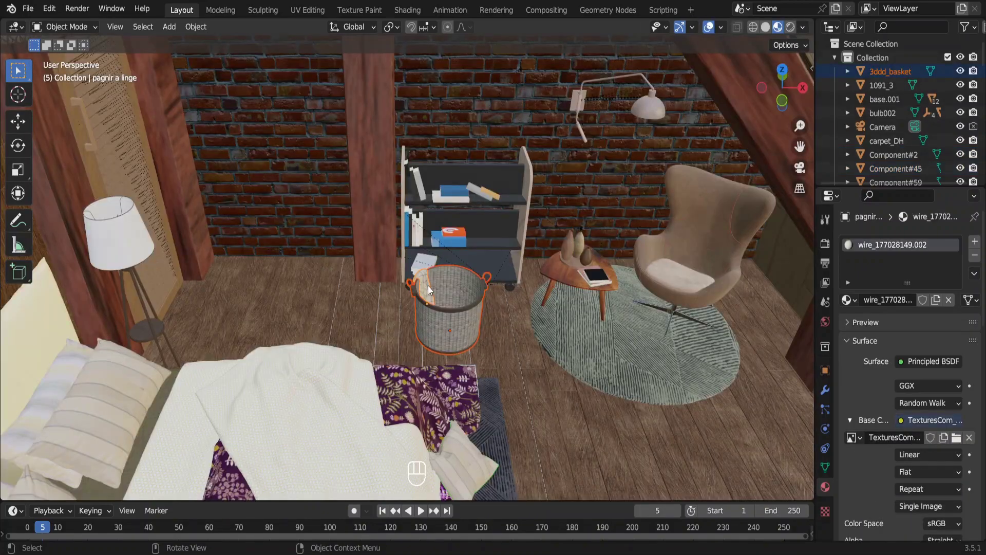
pyautogui.press('g')
pyautogui.hotkey('shift', 'z')
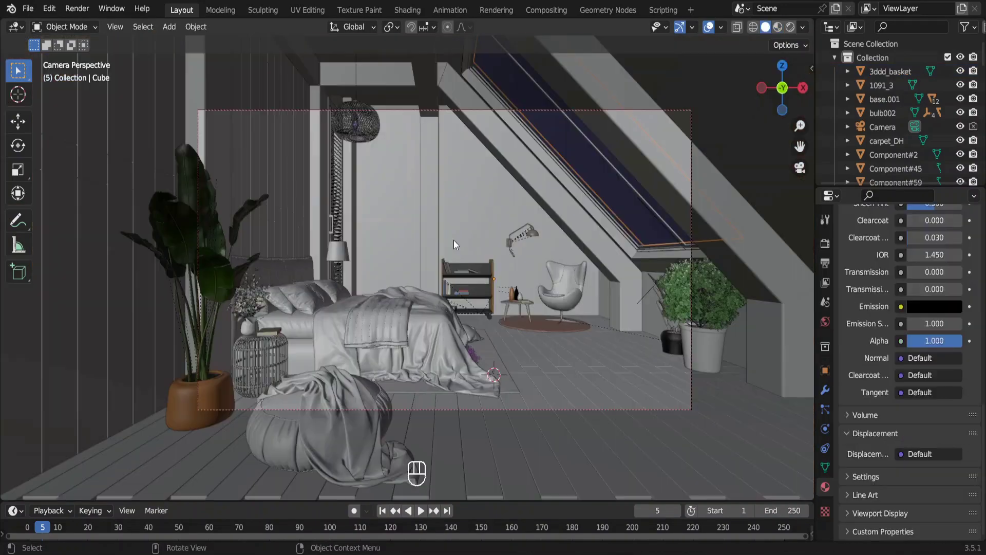
# Step: Import backdrop treeline2 as an image plane
pyautogui.hotkey('shift', 'a')
pyautogui.moveTo(455, 240)
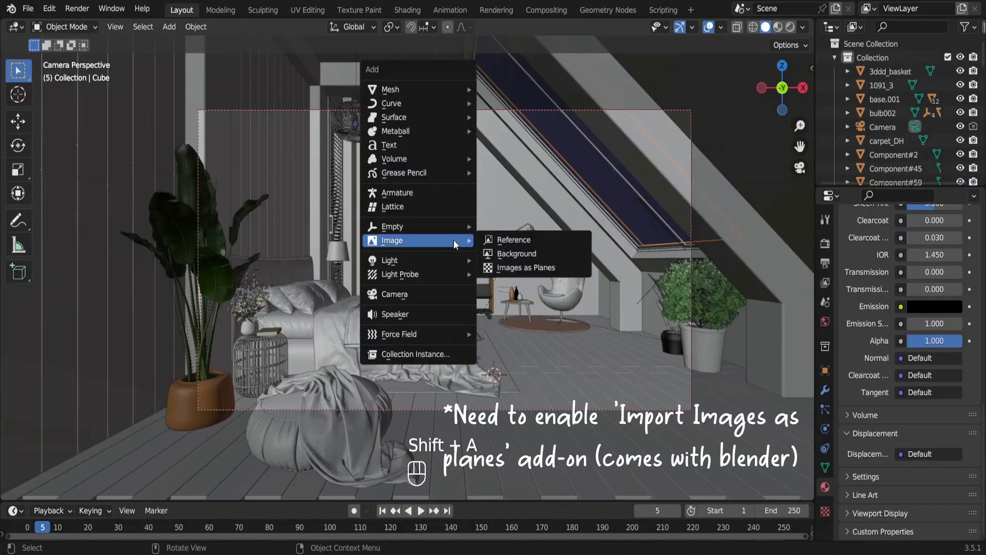
pyautogui.click(510, 267)
pyautogui.click(309, 267)
pyautogui.doubleClick(308, 267)
# Step: Rotate the backdrop plane around Z and check its image material in isolation
pyautogui.press('r')
pyautogui.press('z')
pyautogui.click(530, 401)
pyautogui.press('KP_Divide')
pyautogui.click(779, 27)
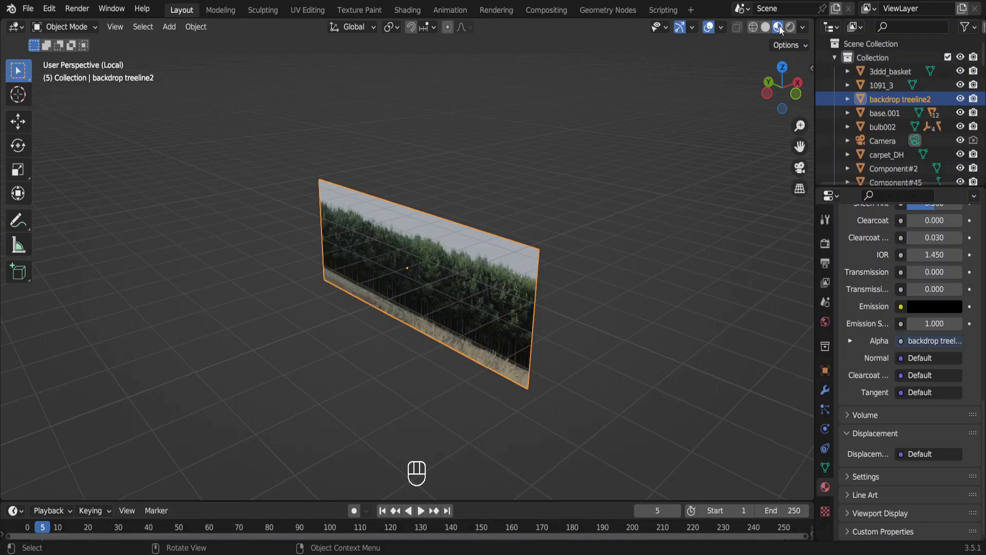
pyautogui.press('KP_Divide')
pyautogui.press('KP_0')
# Step: Raise the backdrop plane and shift it left along X outside the skylight, then begin scaling it
pyautogui.press('g')
pyautogui.hotkey('shift', 'z')
pyautogui.press('Escape')
pyautogui.press('g')
pyautogui.press('z')
pyautogui.press('Escape')
pyautogui.press('g')
pyautogui.press('x')
pyautogui.click(698, 264)
pyautogui.press('s')
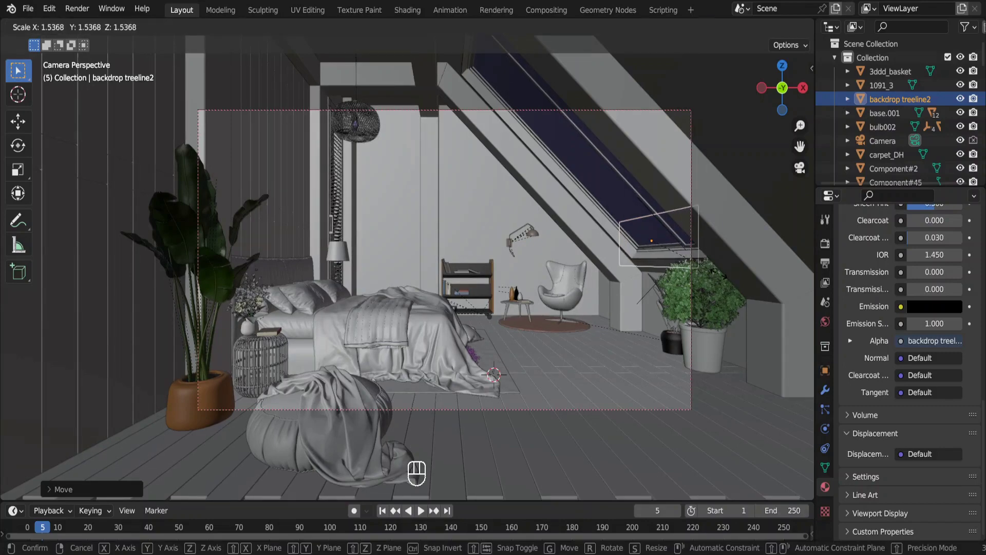